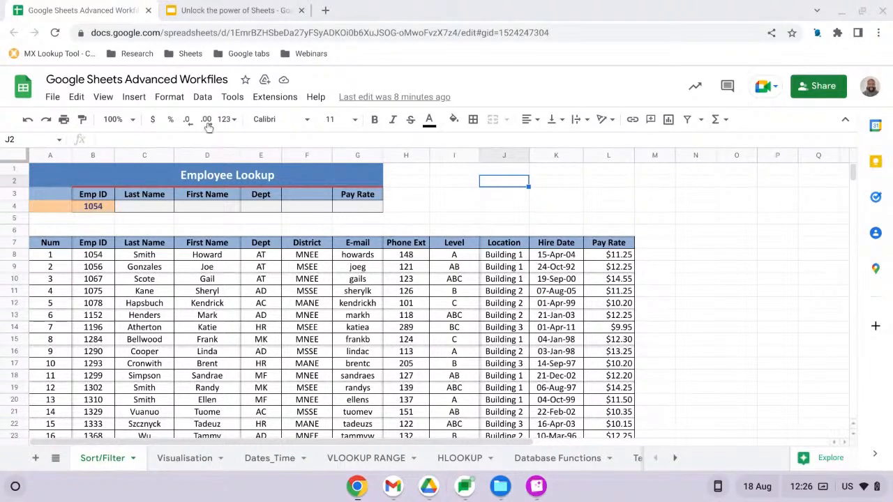
pyautogui.click(203, 97)
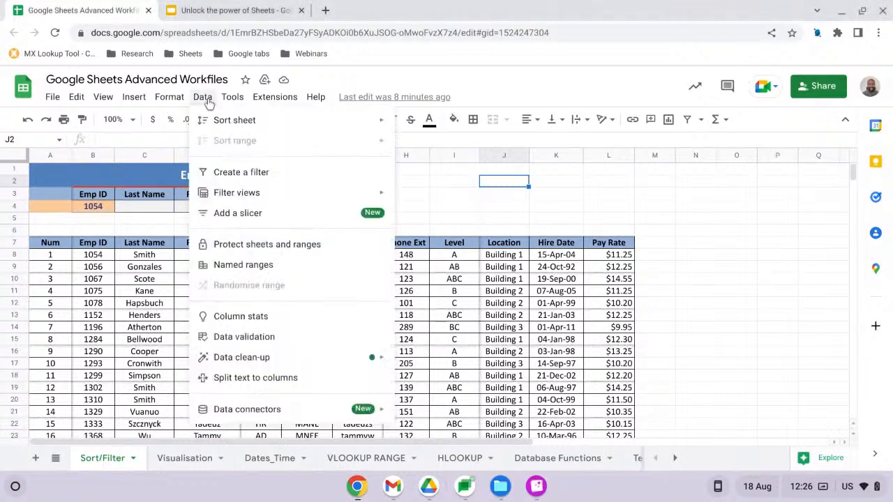
pyautogui.moveTo(216, 122)
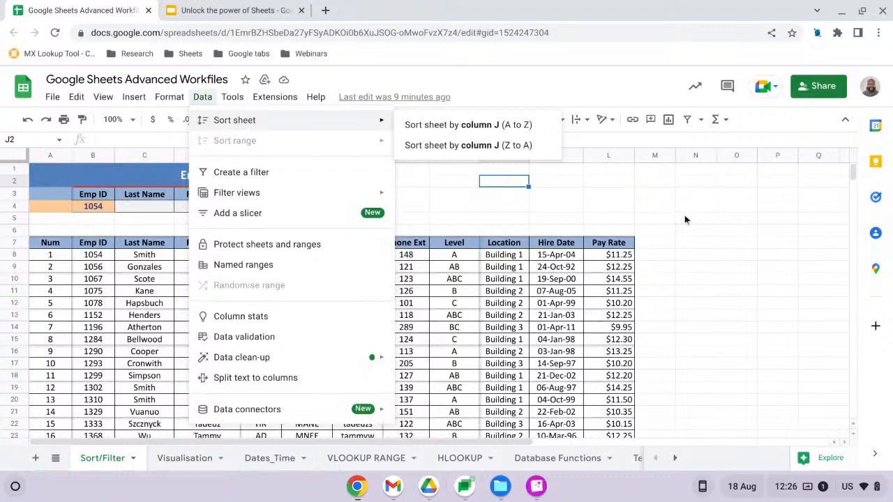
pyautogui.click(733, 218)
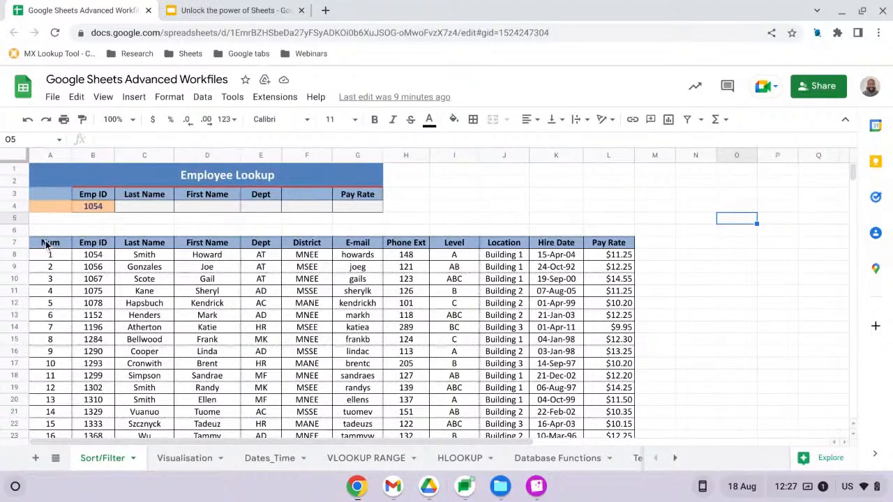
# - Select the whole employee table from A7 to L44, and clear the selection
pyautogui.moveTo(46, 243); pyautogui.dragTo(606, 386)
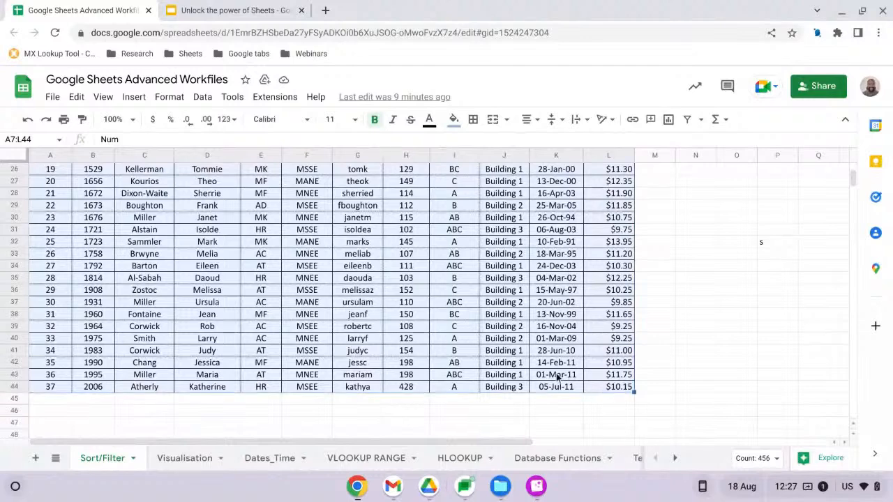
pyautogui.scroll(3, 508, 365)
pyautogui.scroll(5, 508, 365)
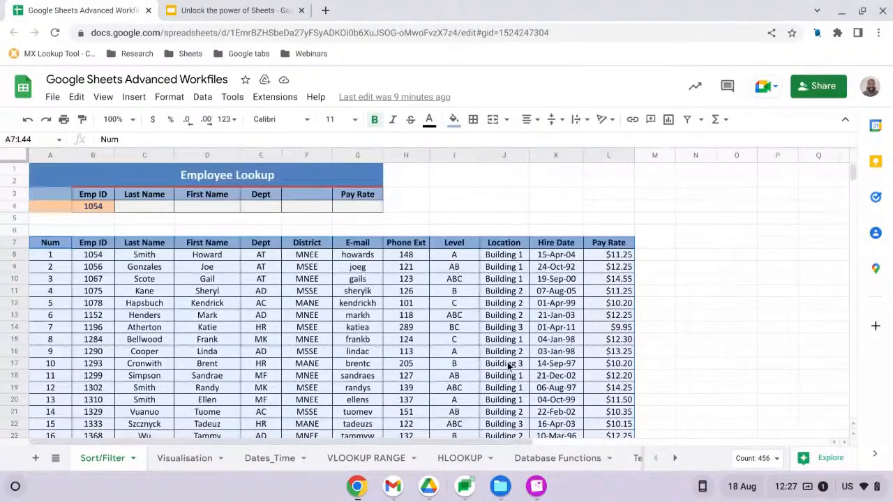
pyautogui.click(687, 355)
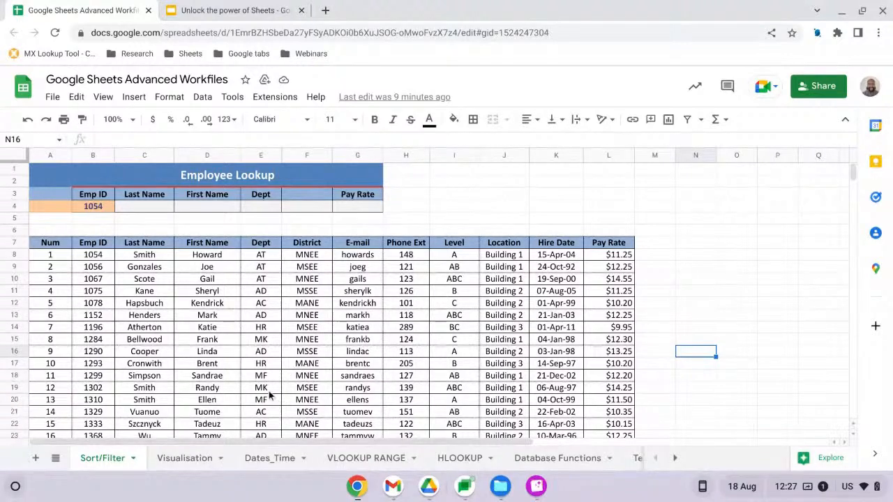
# - Sort the employee table A7:L44 by Last Name, A → Z, treating its first row as a header, and undo the sort
pyautogui.click(265, 378)
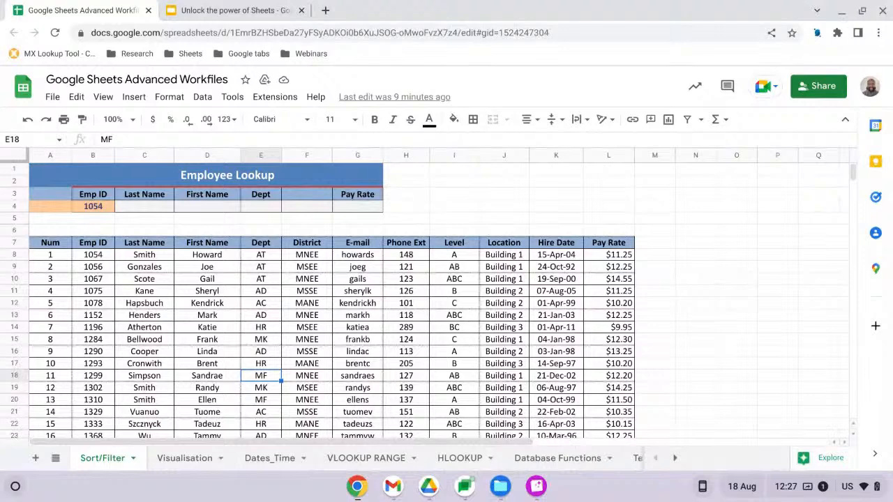
pyautogui.hotkey('ctrl', 'a')
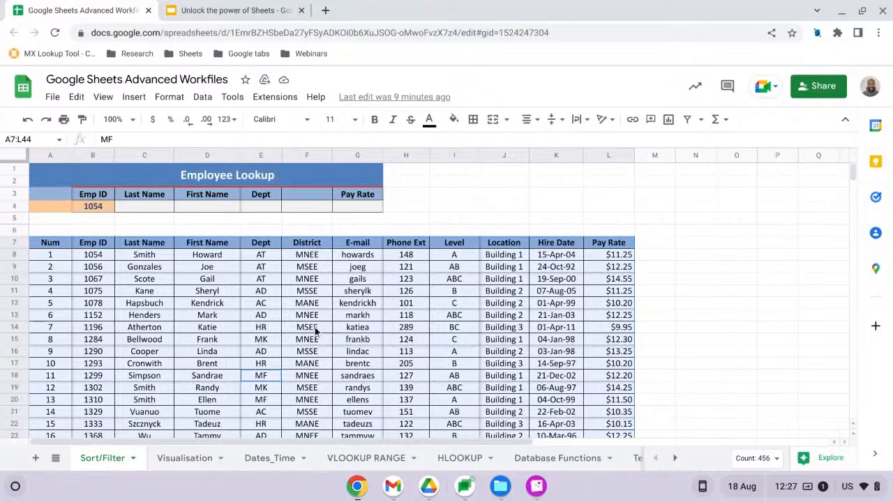
pyautogui.click(204, 98)
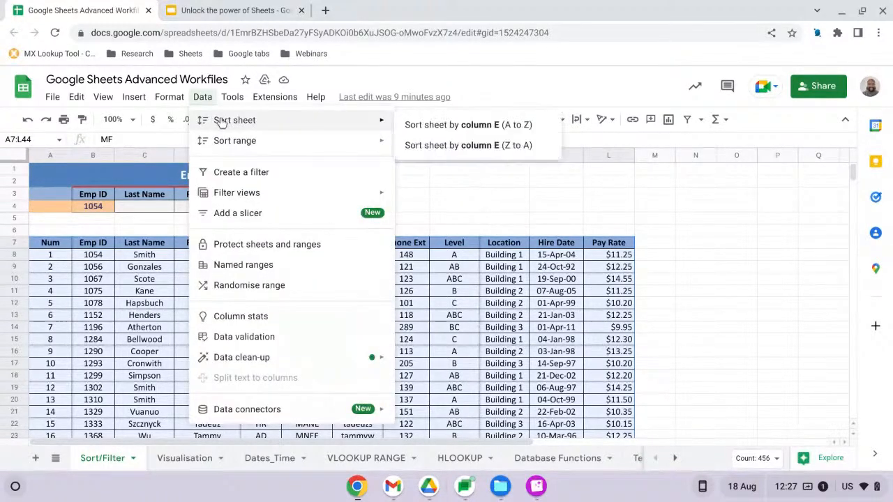
pyautogui.moveTo(232, 139)
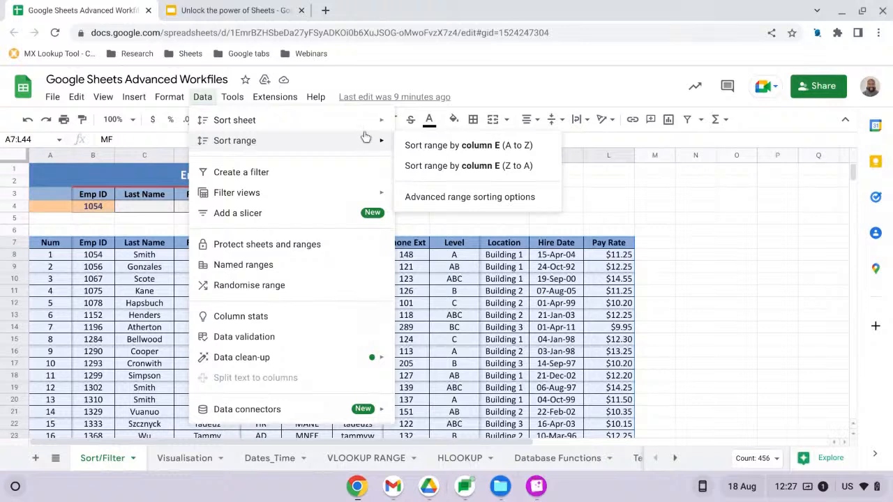
pyautogui.moveTo(362, 129)
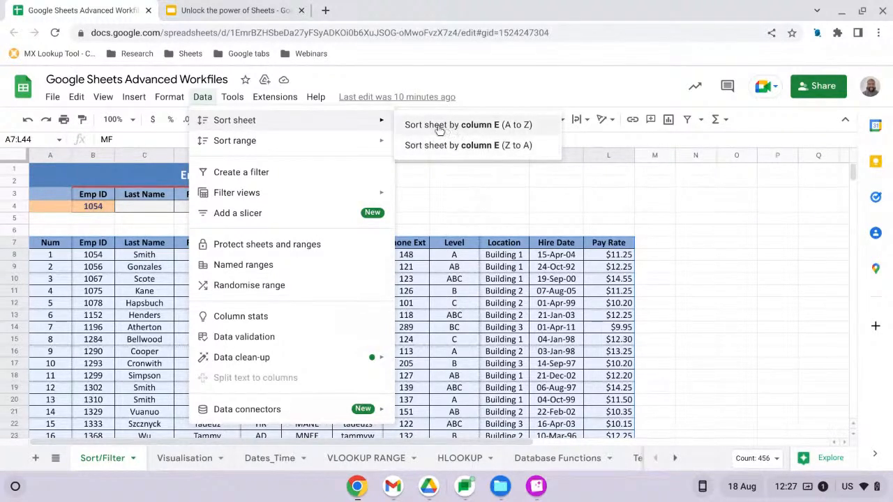
pyautogui.moveTo(380, 141)
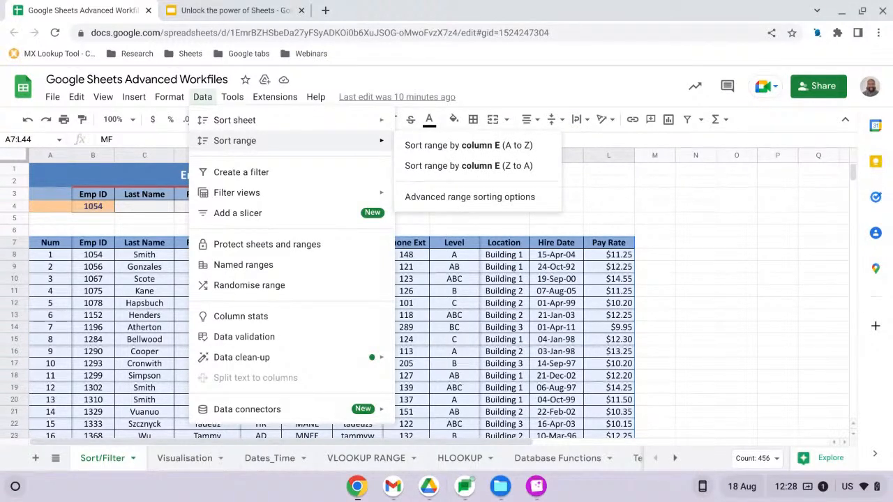
pyautogui.click(482, 202)
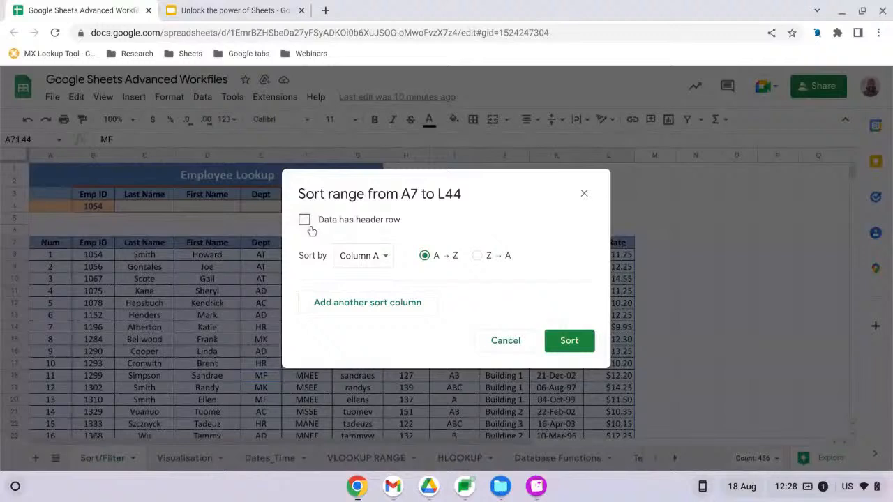
pyautogui.click(304, 221)
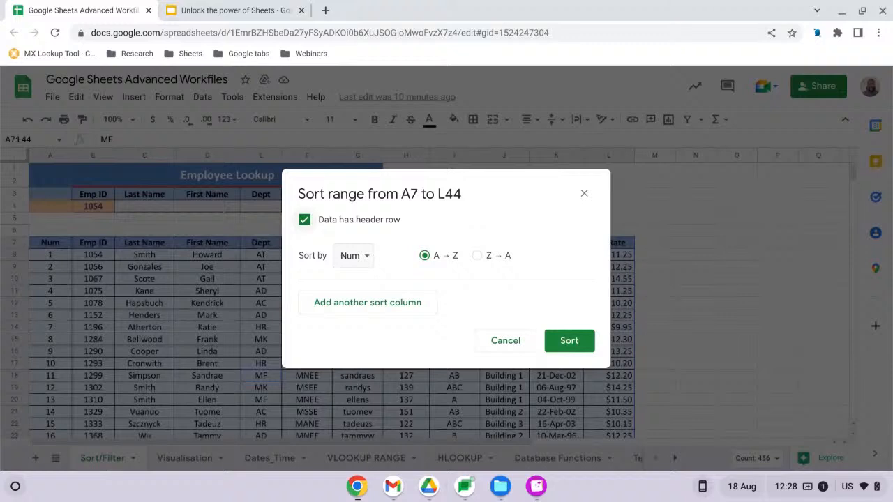
pyautogui.click(366, 257)
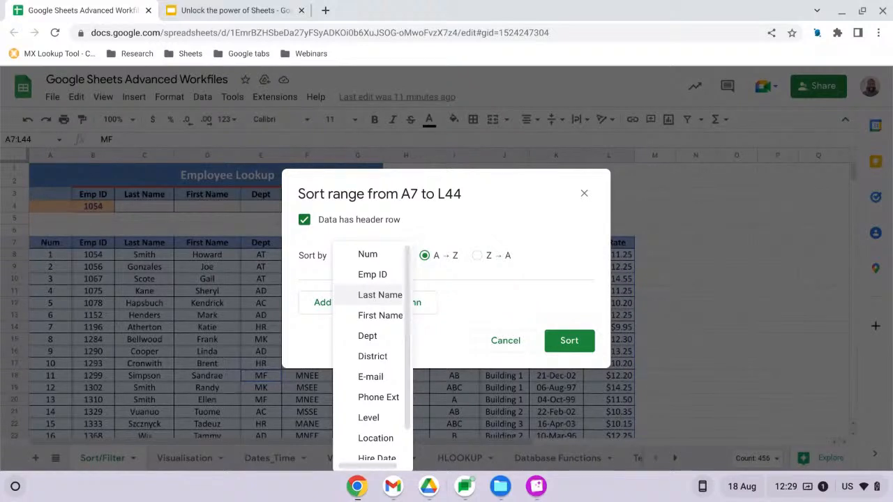
pyautogui.click(375, 296)
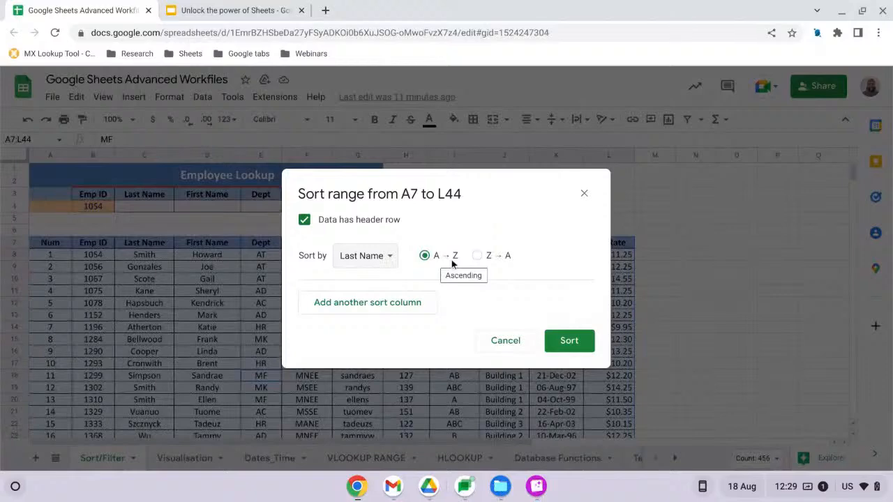
pyautogui.click(575, 347)
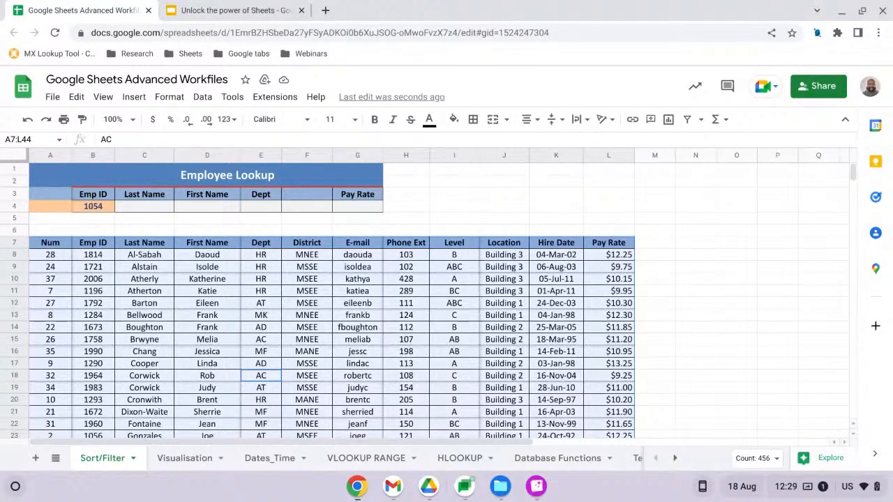
pyautogui.hotkey('ctrl', 'z')
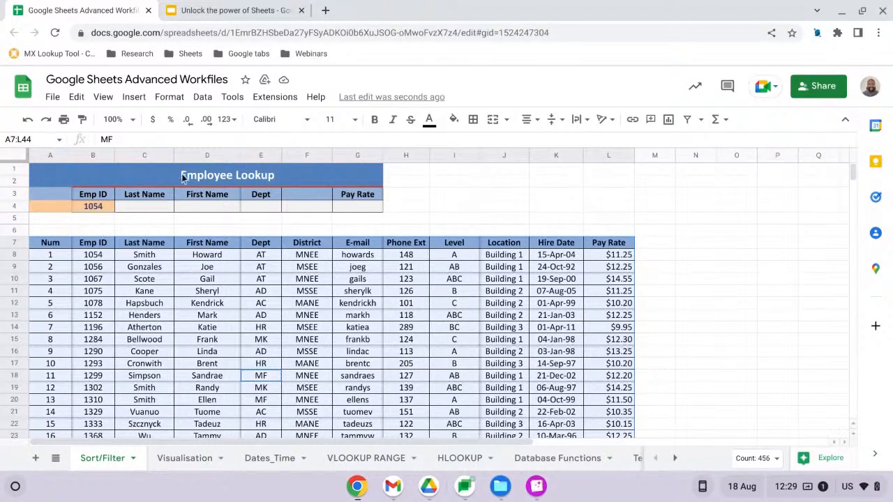
# - Sort the employee table A7:L44, excluding its header row, by Last Name and secondarily by District, both A → Z
pyautogui.click(204, 97)
pyautogui.moveTo(246, 144)
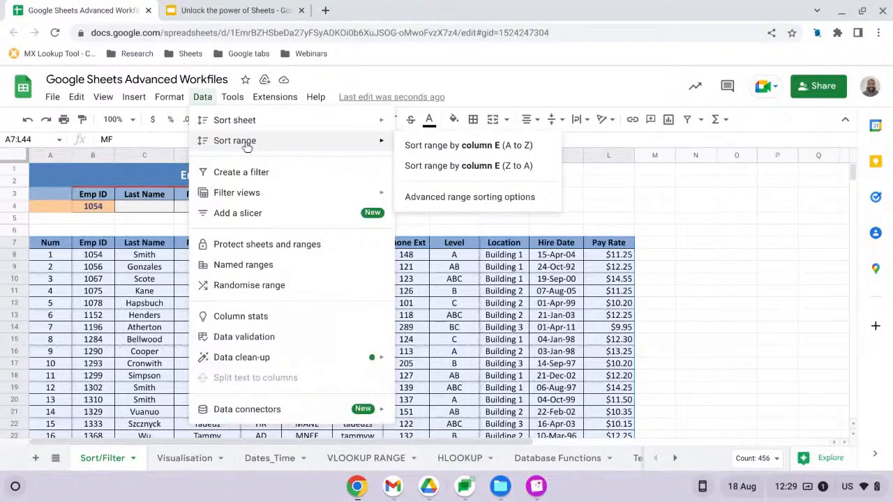
pyautogui.click(453, 199)
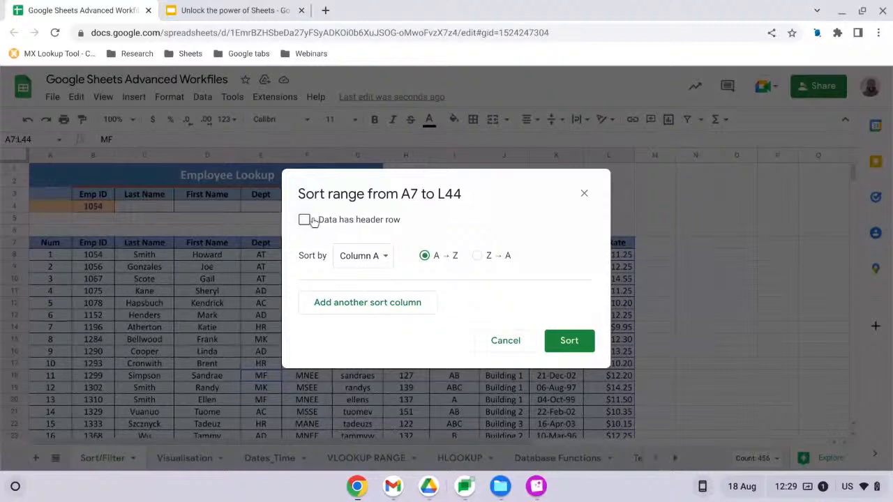
pyautogui.click(306, 221)
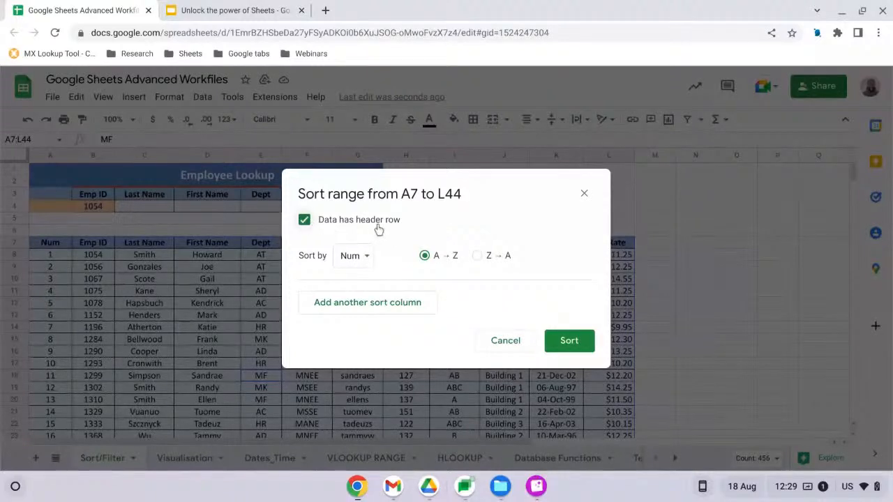
pyautogui.click(367, 260)
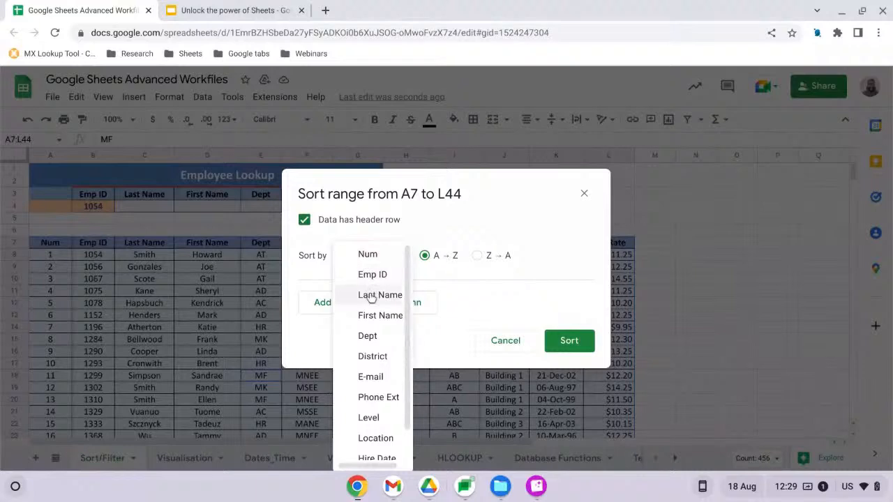
pyautogui.click(373, 297)
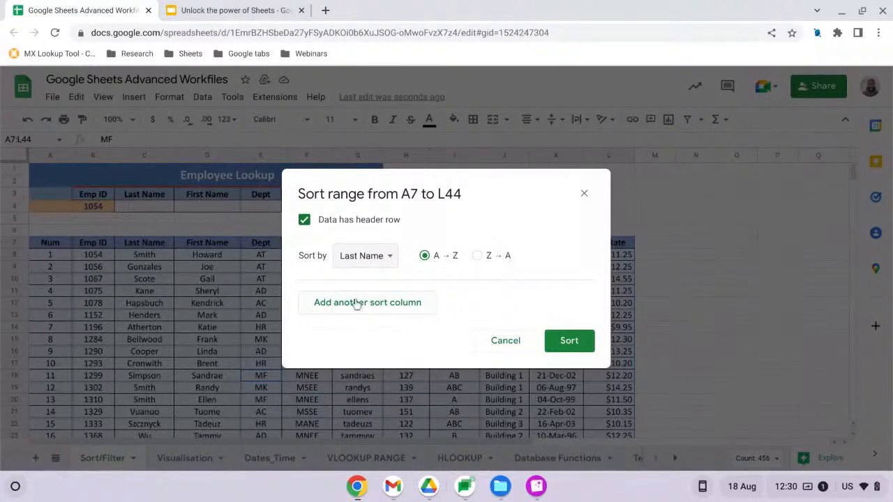
pyautogui.click(350, 311)
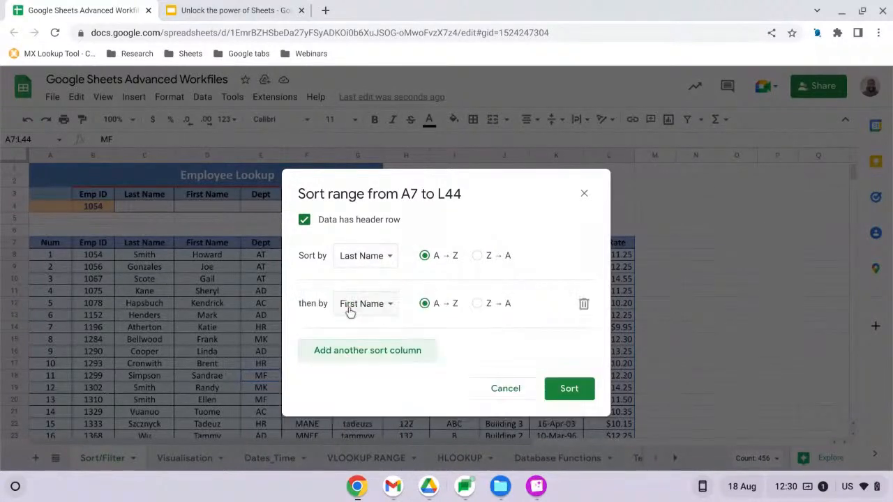
pyautogui.click(390, 307)
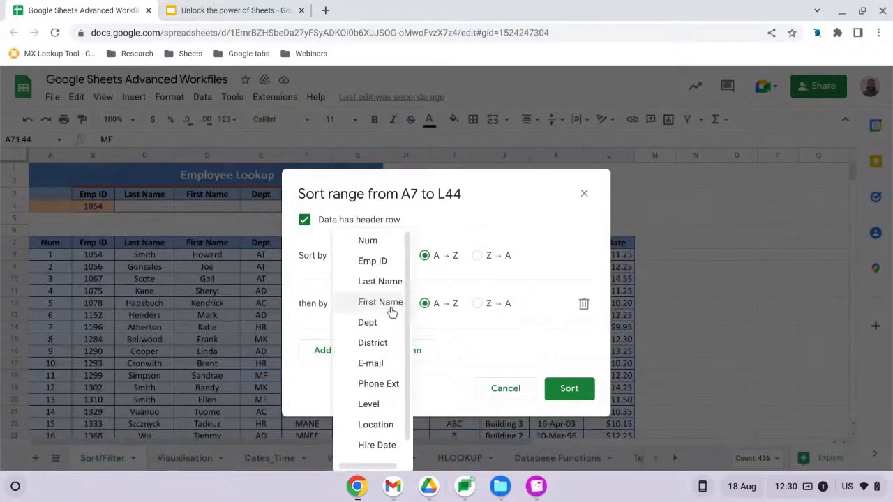
pyautogui.click(377, 343)
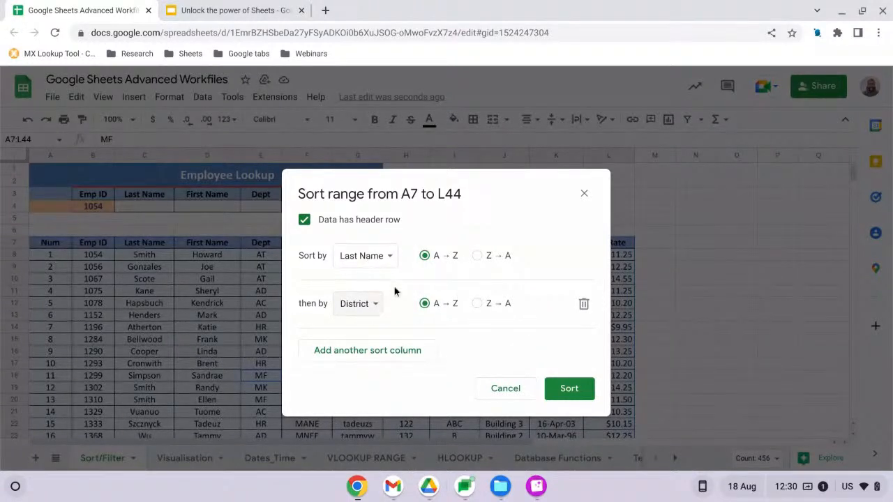
pyautogui.click(576, 390)
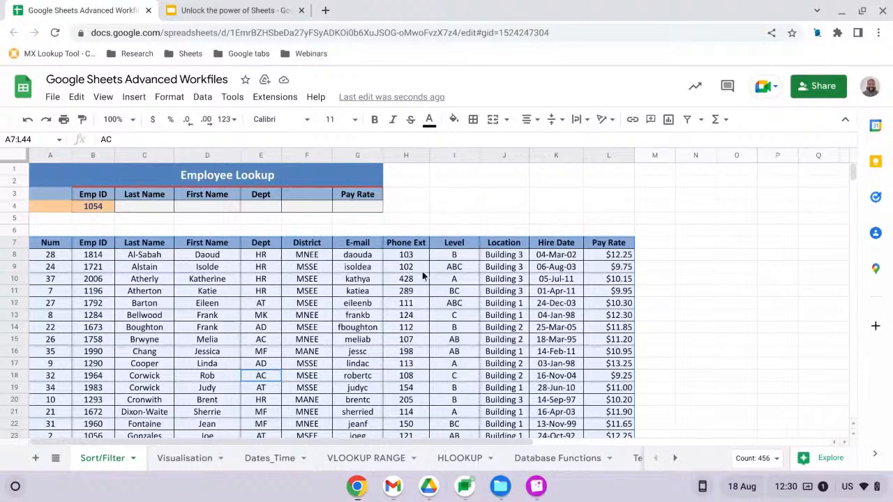
# - Set up an advanced range sort of A7:L44 with a header row and Last Name as the first sort column
pyautogui.click(203, 97)
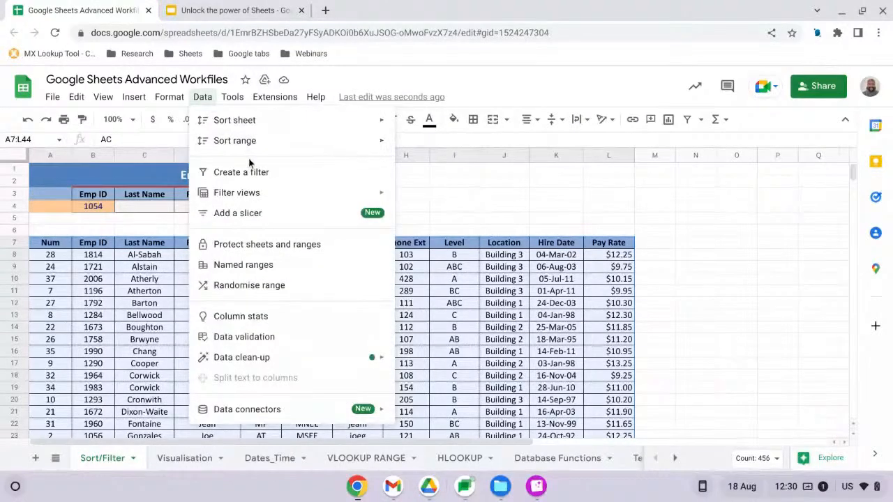
pyautogui.moveTo(262, 146)
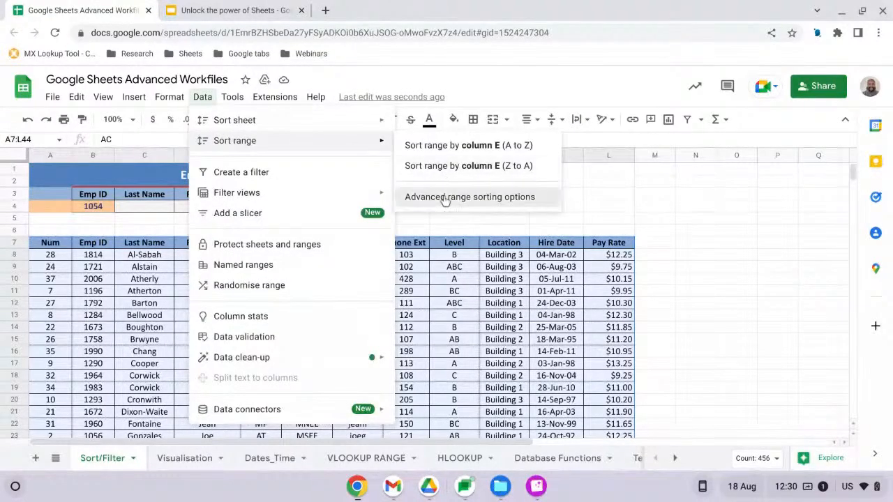
pyautogui.click(475, 197)
pyautogui.click(354, 222)
pyautogui.click(361, 256)
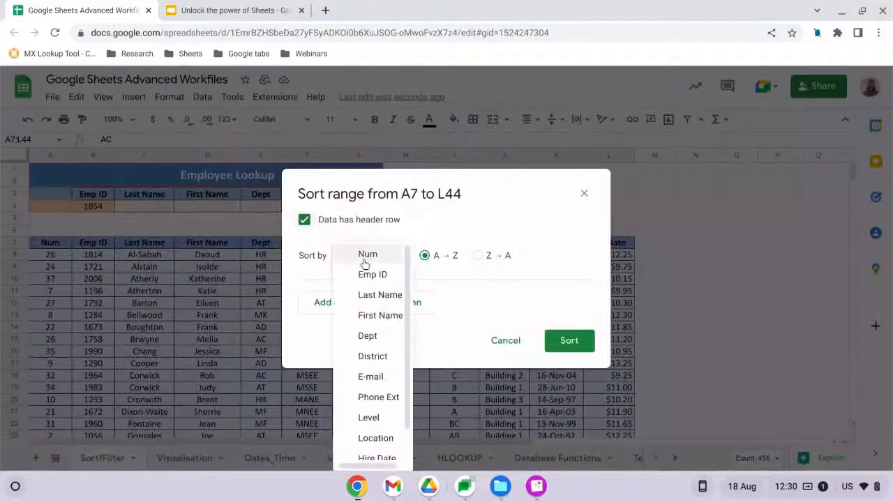
pyautogui.click(369, 298)
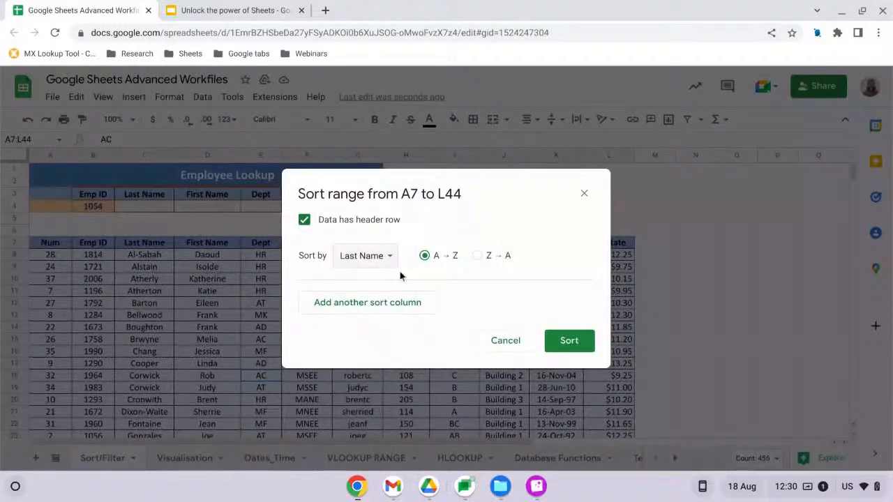
# - Apply the sort with Dept and Level added as the second and third sort columns, both A → Z, and undo the sorting
pyautogui.click(407, 314)
pyautogui.click(387, 305)
pyautogui.click(384, 323)
pyautogui.click(395, 347)
pyautogui.click(376, 353)
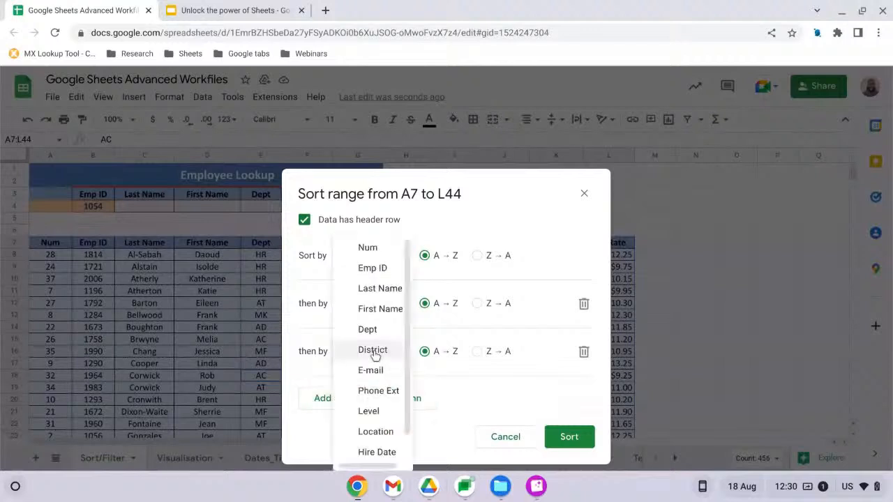
pyautogui.click(378, 411)
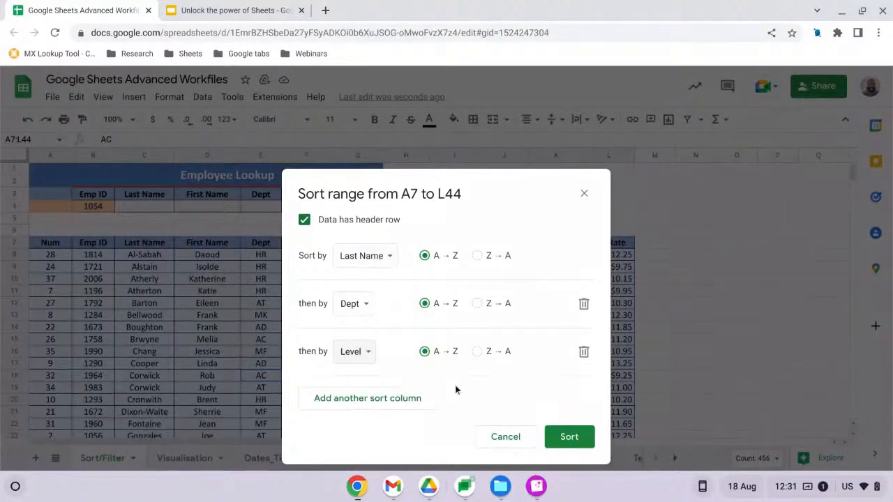
pyautogui.click(569, 437)
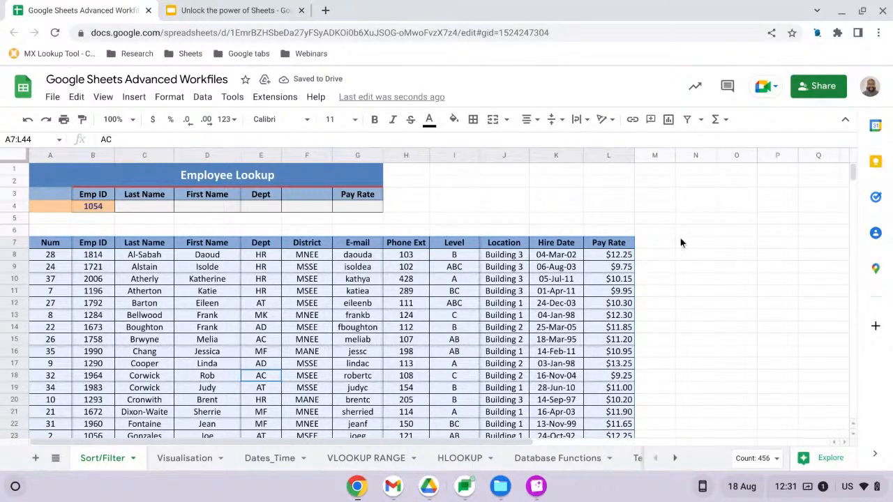
pyautogui.hotkey('ctrl', 'z')
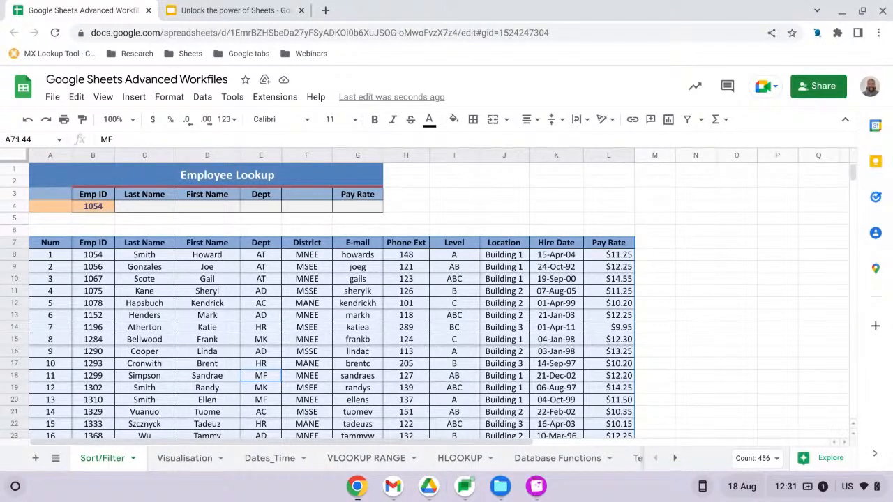
# - Create a filter on the employee table A7:L44
pyautogui.click(681, 242)
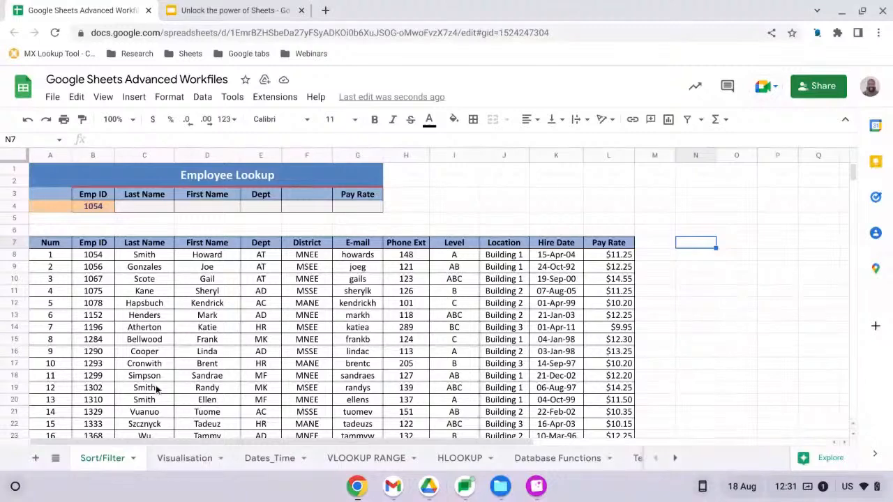
pyautogui.click(261, 376)
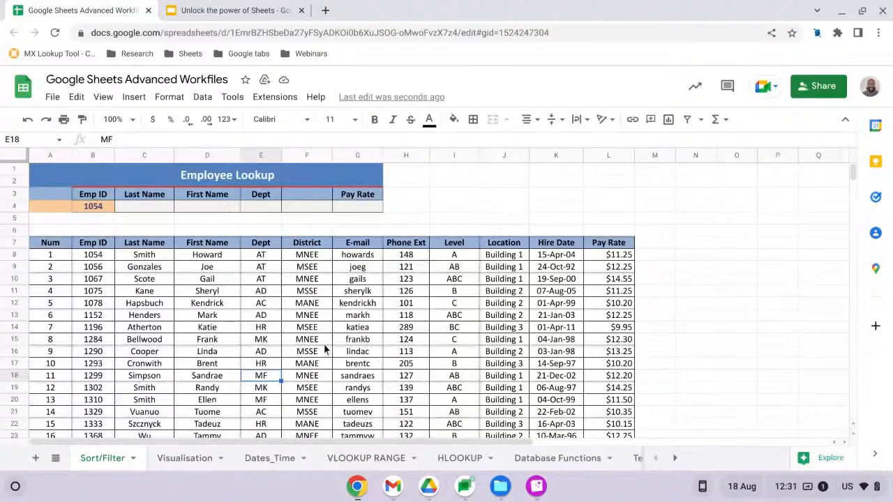
pyautogui.hotkey('ctrl', 'a')
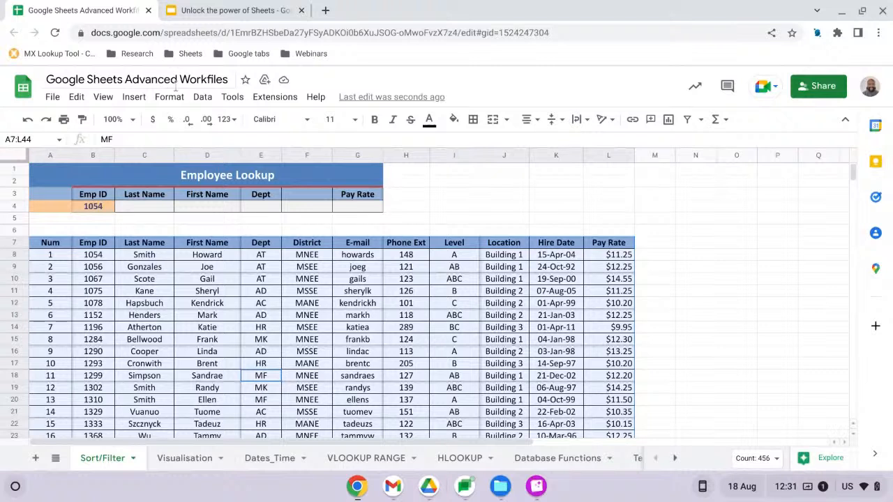
pyautogui.click(204, 99)
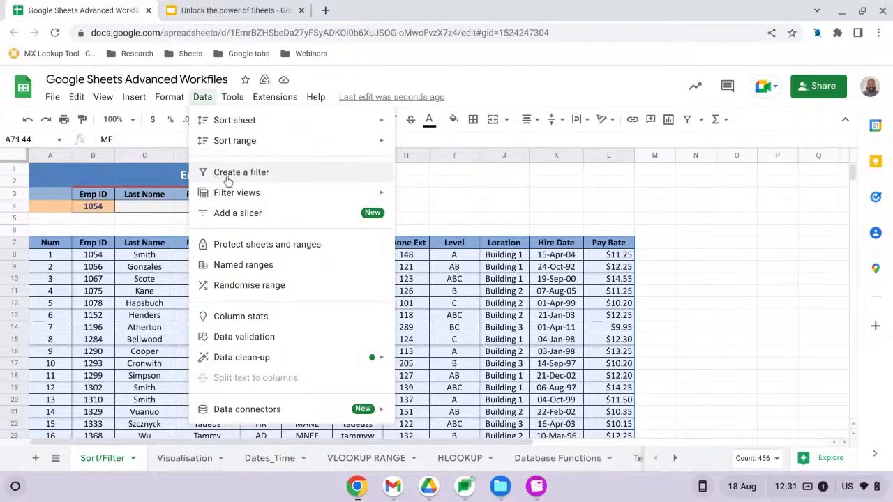
pyautogui.click(286, 168)
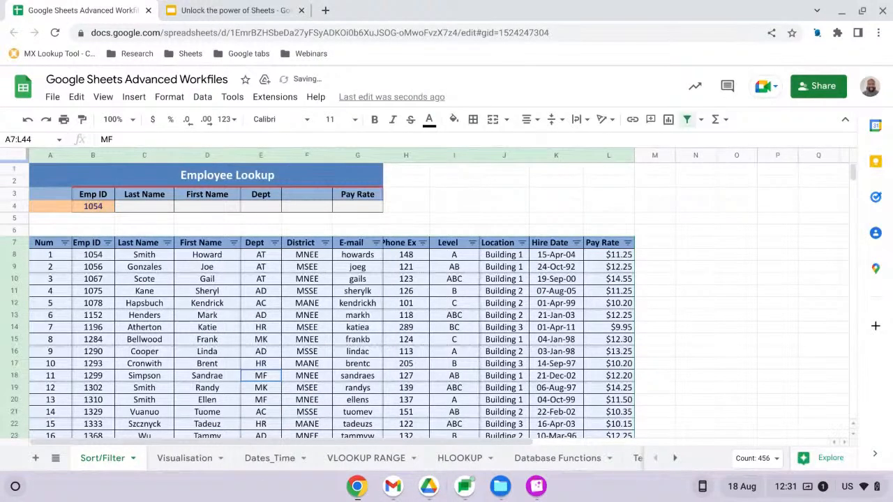
# - Try to create a filter with only the empty cell O7 selected, and remove that filter
pyautogui.click(733, 242)
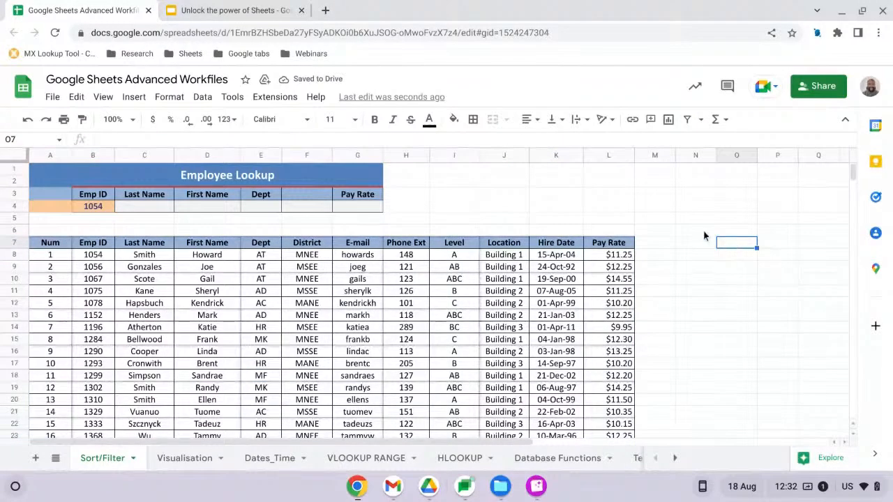
pyautogui.click(211, 101)
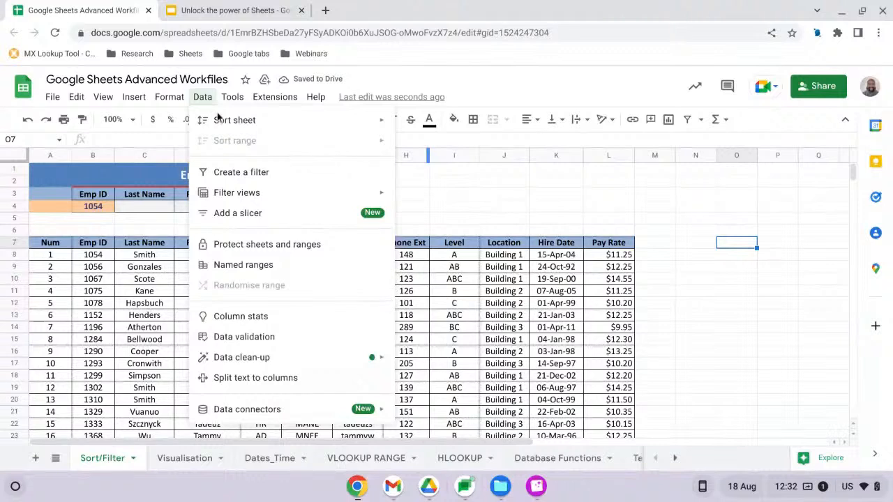
pyautogui.click(232, 172)
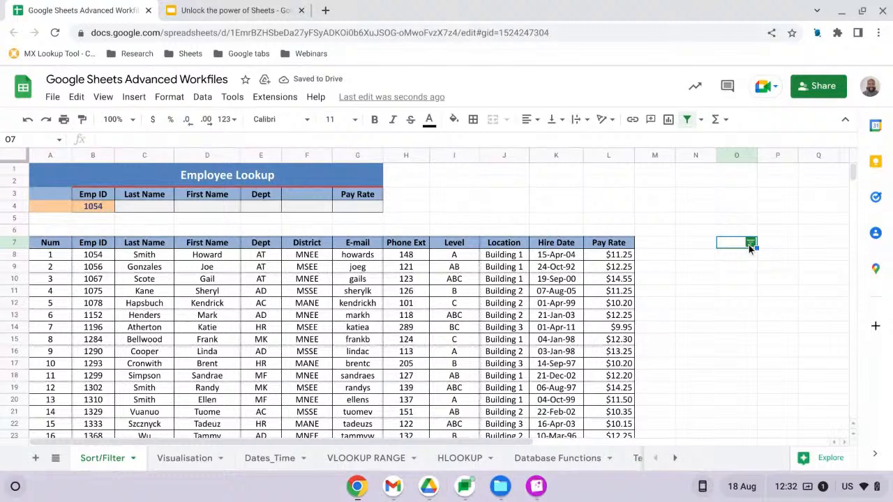
pyautogui.hotkey('ctrl', 'alt', 'r')
# - Select the whole employee table A7:L44 and create a filter on it
pyautogui.click(361, 342)
pyautogui.hotkey('ctrl', 'a')
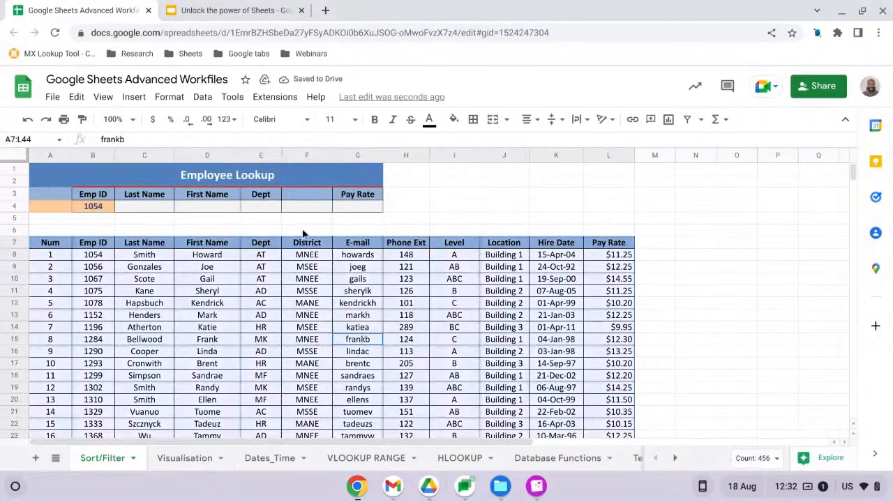
pyautogui.click(202, 97)
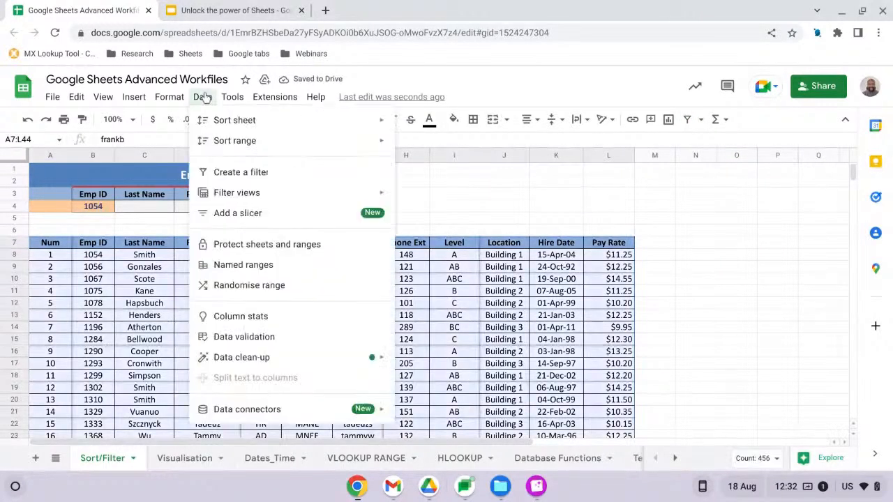
pyautogui.click(237, 181)
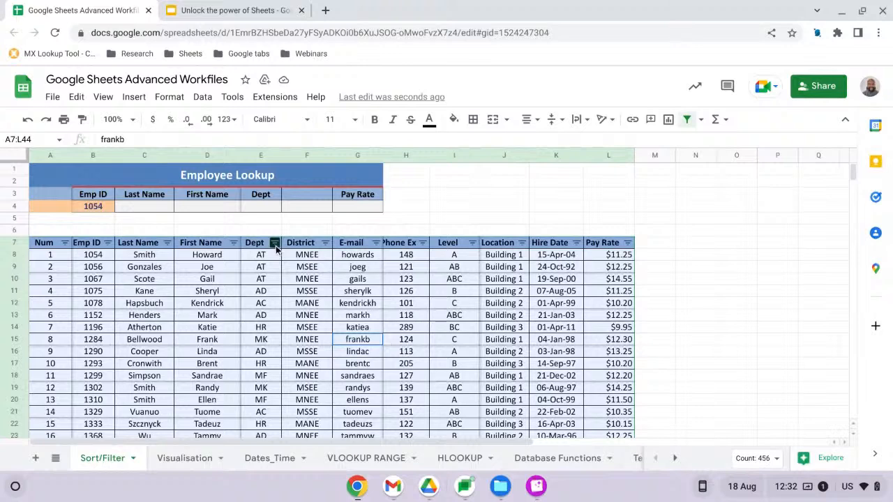
# - Filter the Dept column by values so that only AC is selected
pyautogui.click(275, 246)
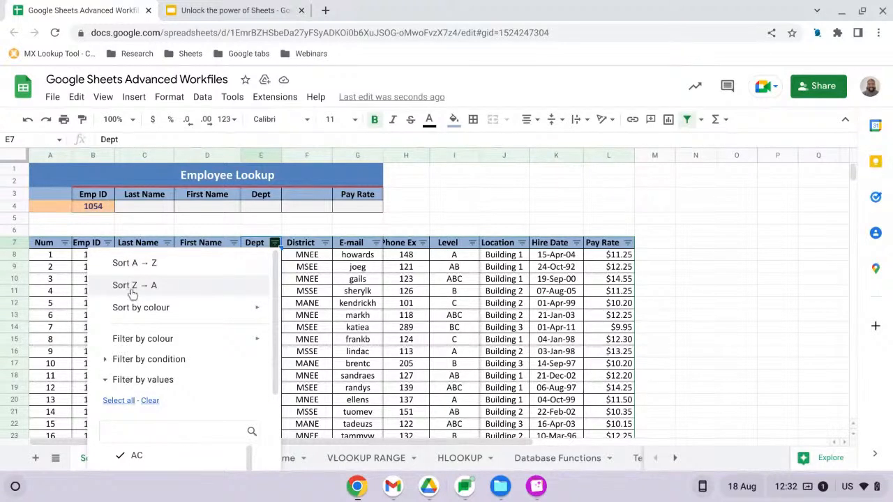
pyautogui.moveTo(148, 317)
pyautogui.scroll(-1, 150, 315)
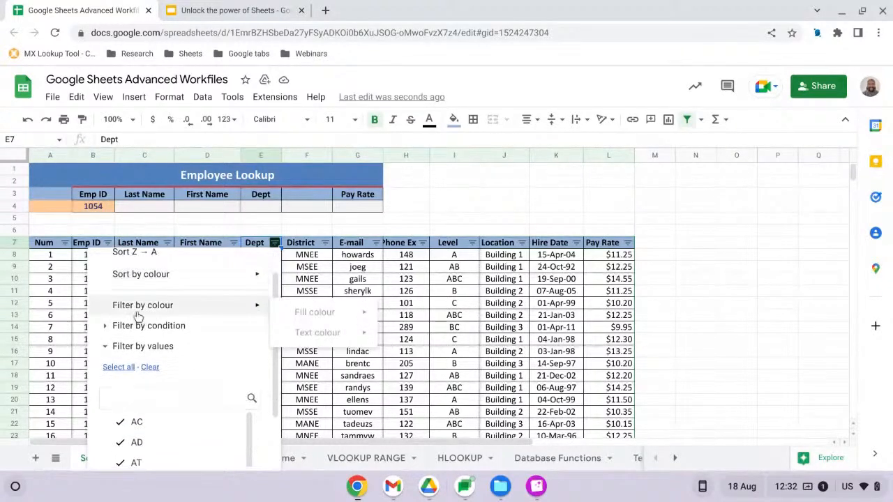
pyautogui.scroll(-1, 164, 316)
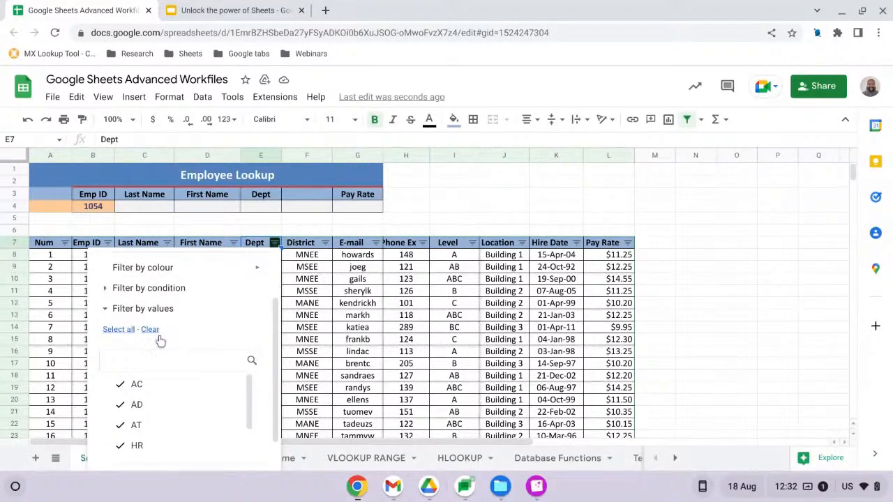
pyautogui.click(150, 330)
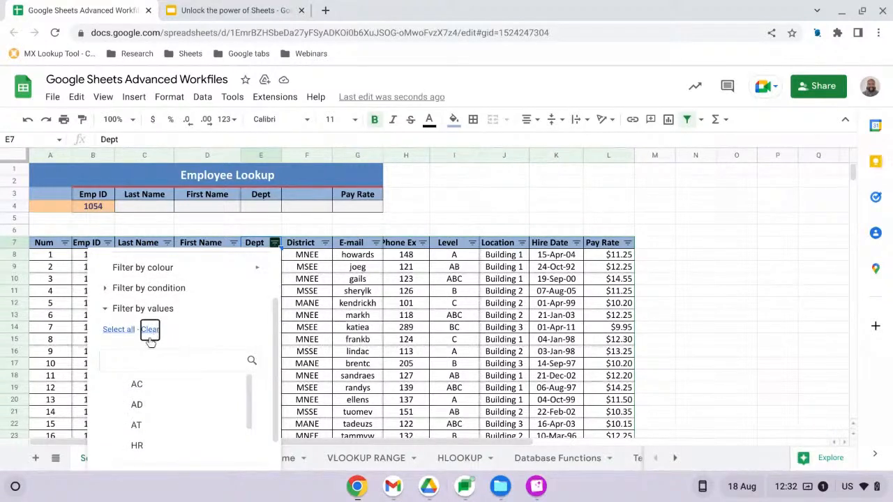
pyautogui.click(159, 387)
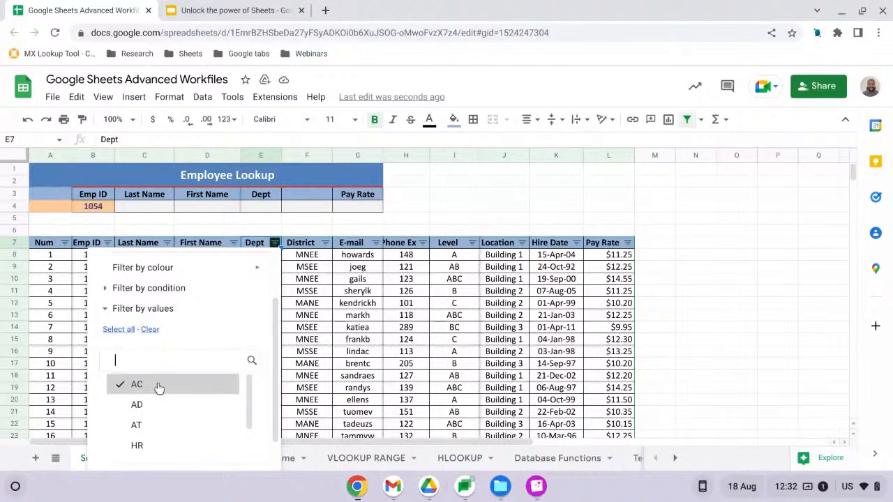
pyautogui.scroll(-1, 230, 426)
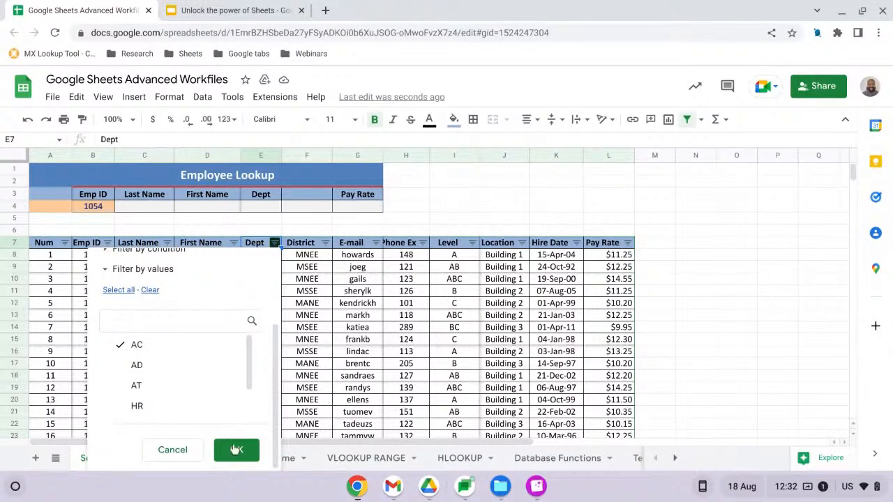
pyautogui.click(237, 451)
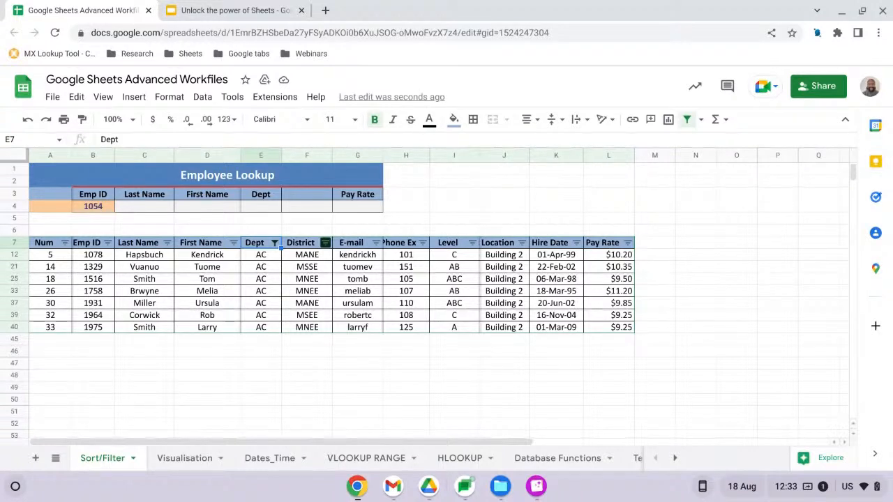
# - Filter the District column by values so that only MNEE is selected
pyautogui.click(325, 242)
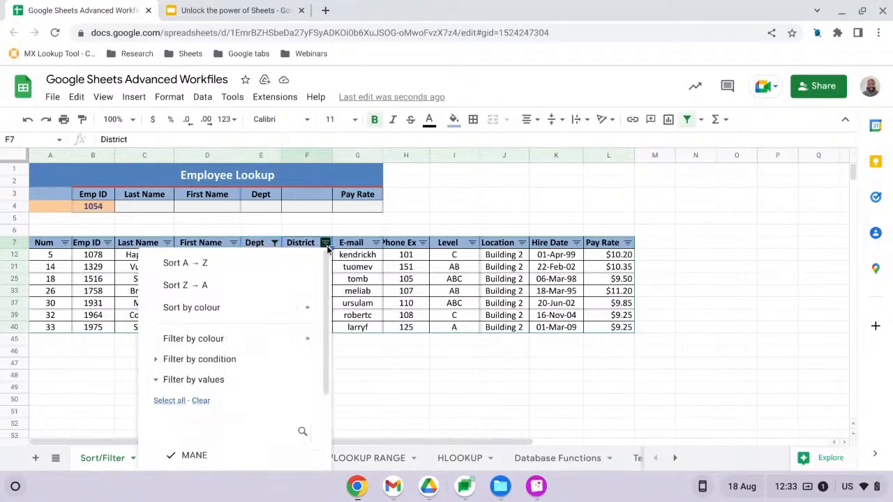
pyautogui.scroll(-2, 280, 319)
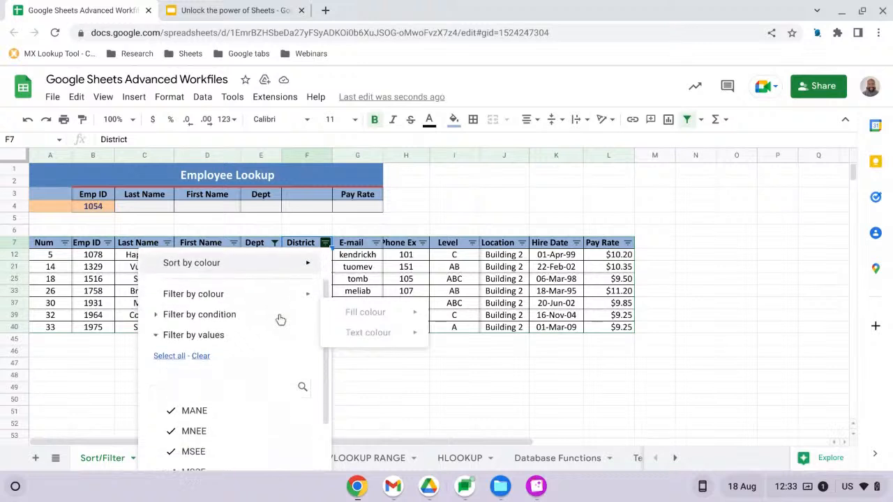
pyautogui.scroll(-2, 279, 319)
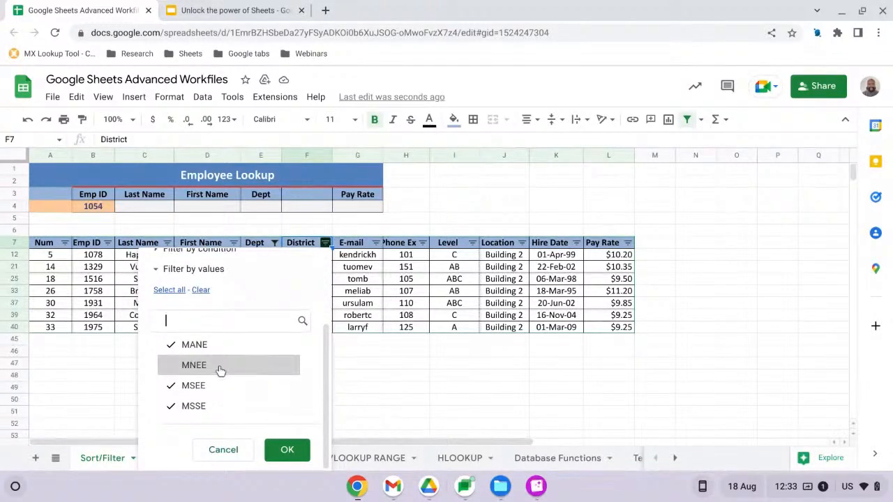
pyautogui.click(201, 290)
pyautogui.click(194, 370)
pyautogui.click(293, 450)
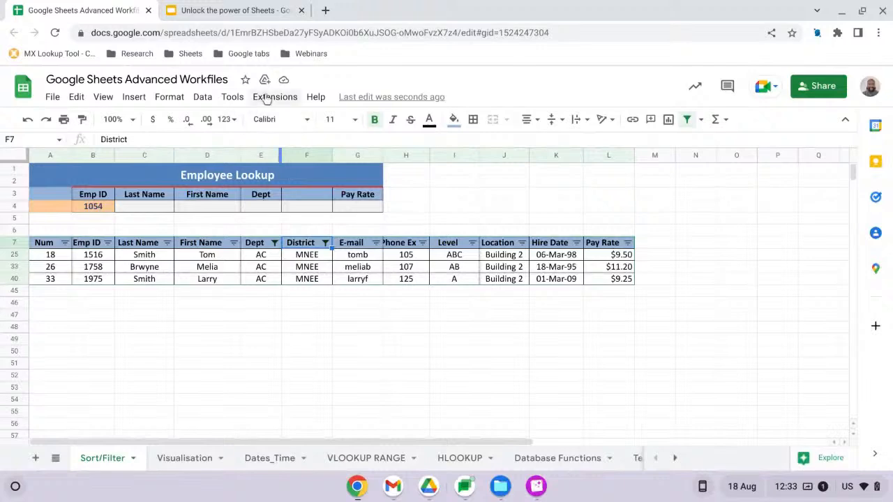
# - Remove the filter from the employee table, undo the removal, and remove the filter again
pyautogui.click(687, 119)
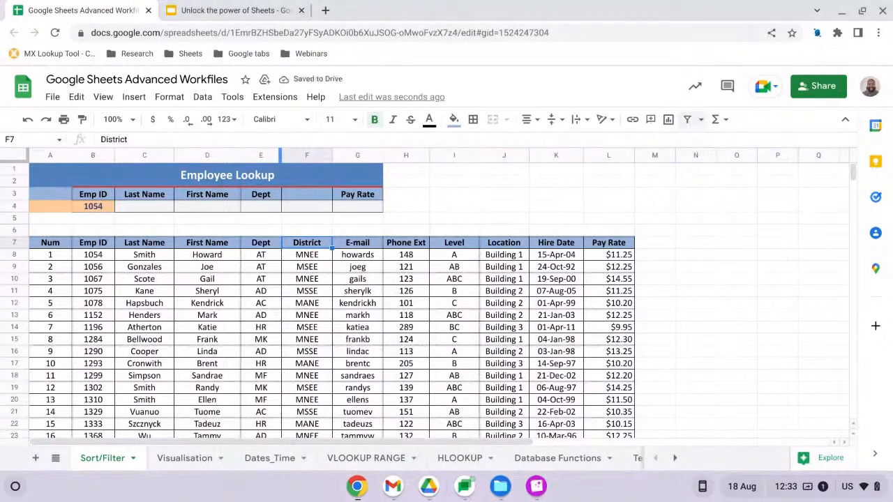
pyautogui.hotkey('ctrl', 'z')
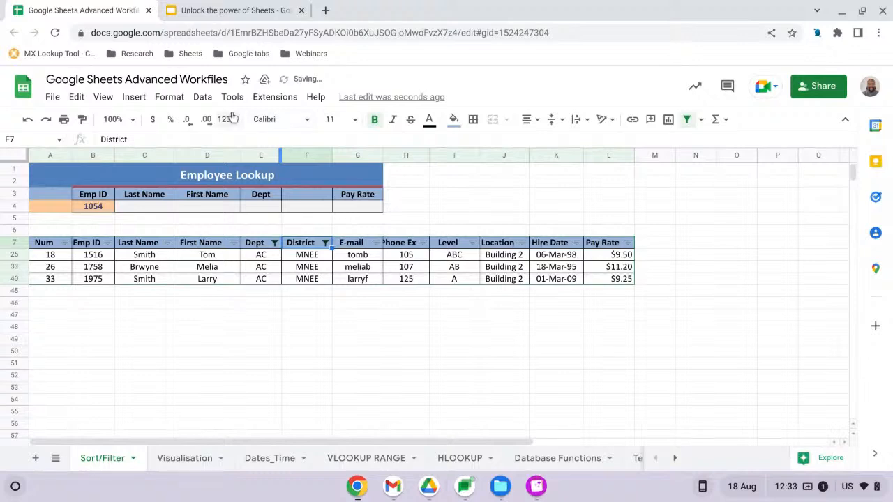
pyautogui.click(209, 99)
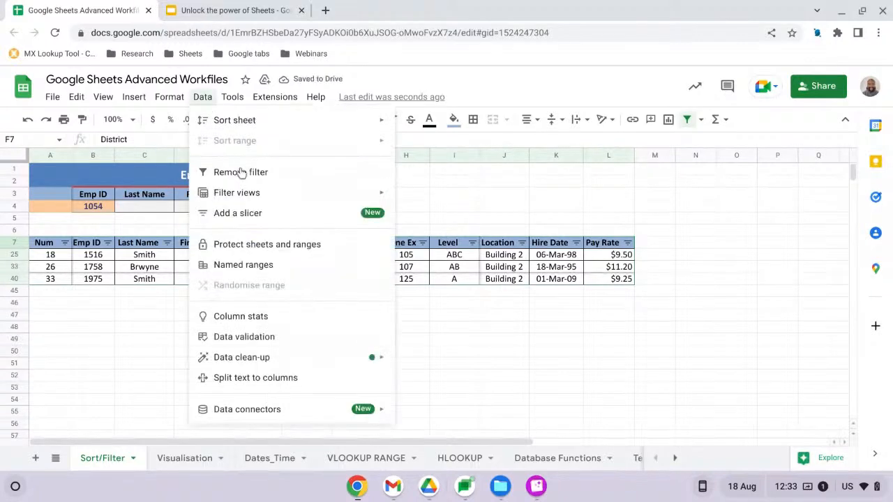
pyautogui.click(242, 175)
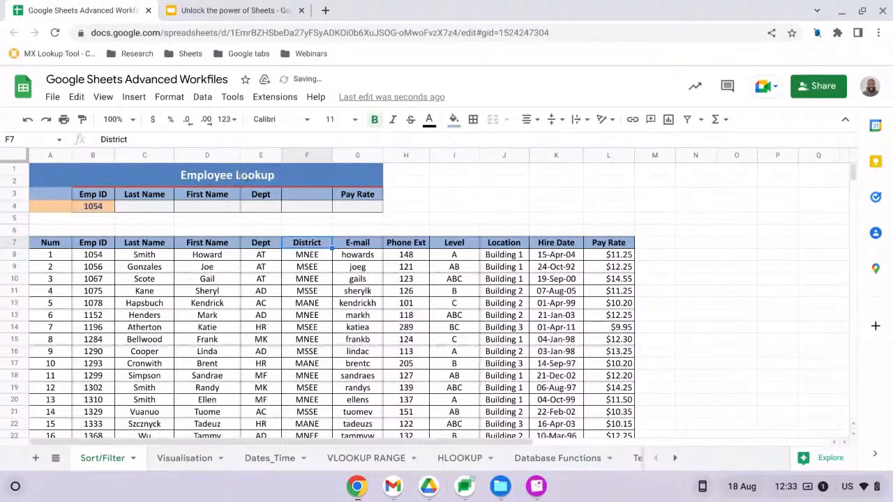
pyautogui.click(699, 233)
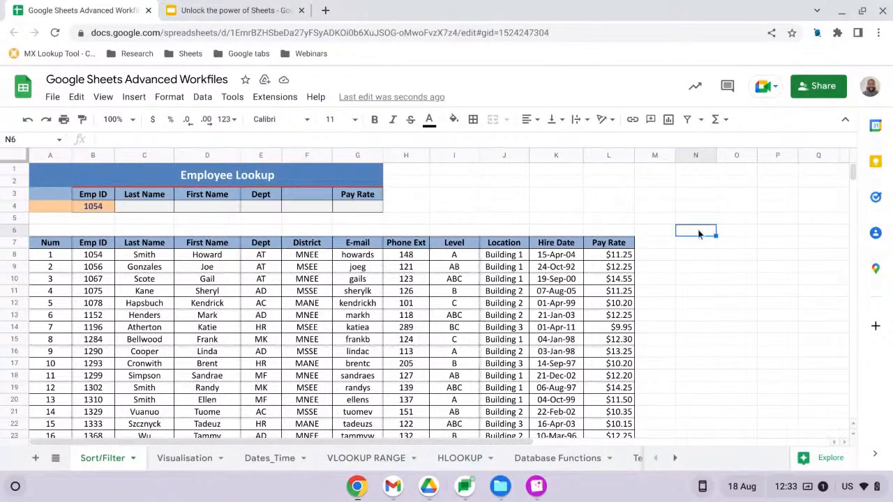
# - Create a new filter on the full employee table A7:L44, including its header row
pyautogui.scroll(-1, 698, 234)
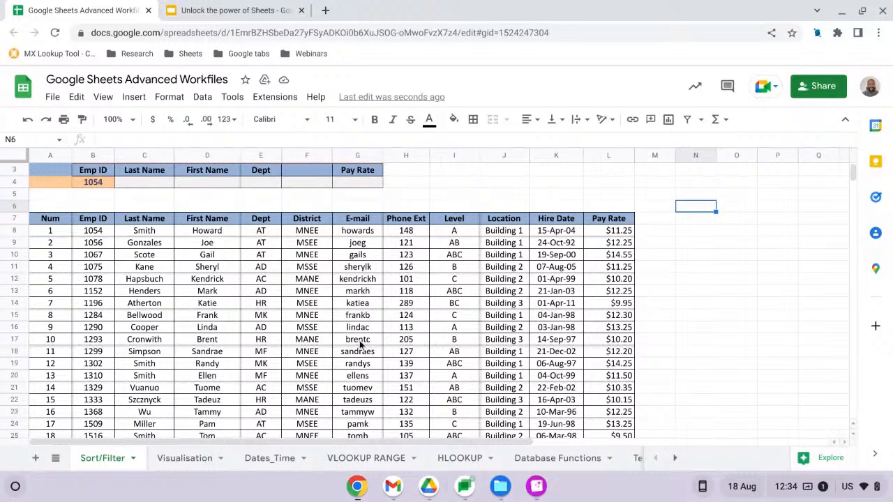
pyautogui.click(295, 354)
pyautogui.hotkey('ctrl', 'a')
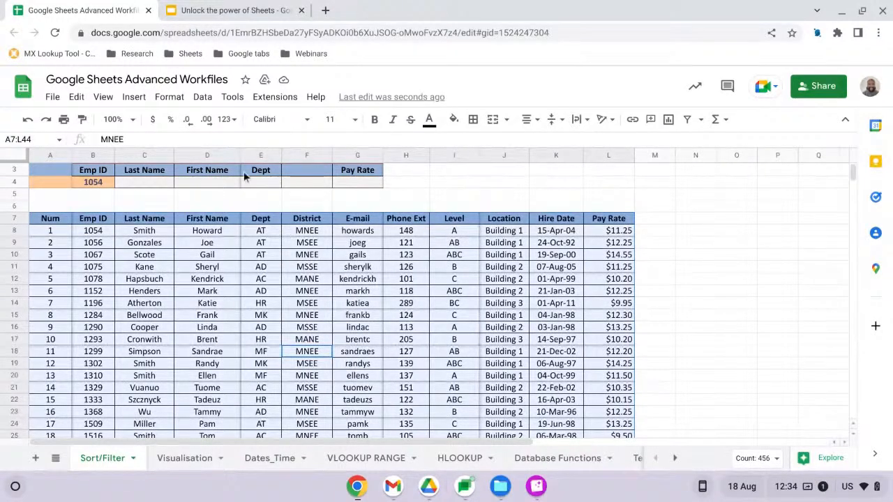
pyautogui.click(206, 99)
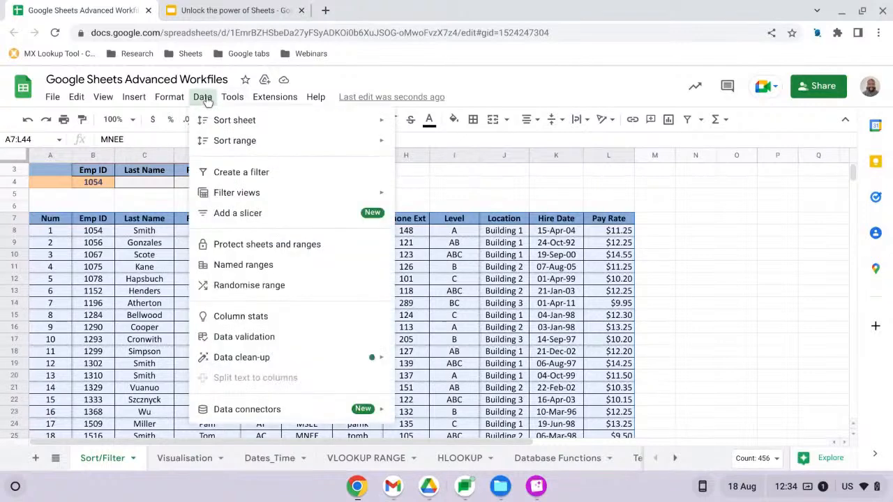
pyautogui.click(233, 174)
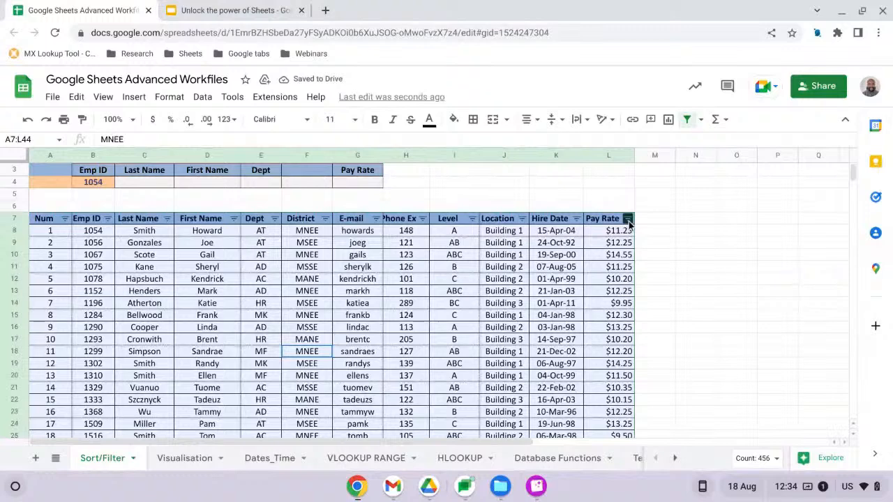
# - Set the Pay Rate column's filter condition to "Less than or equal to"
pyautogui.click(628, 219)
pyautogui.moveTo(598, 311)
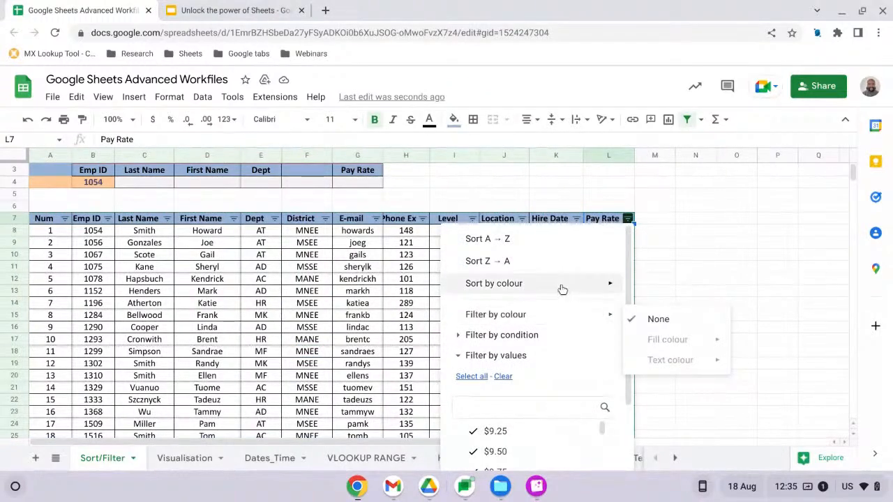
pyautogui.click(479, 334)
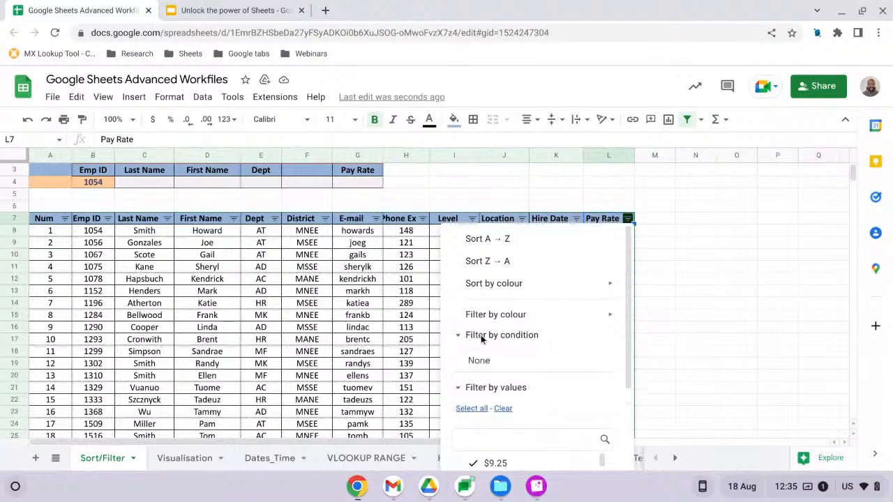
pyautogui.scroll(-1, 481, 336)
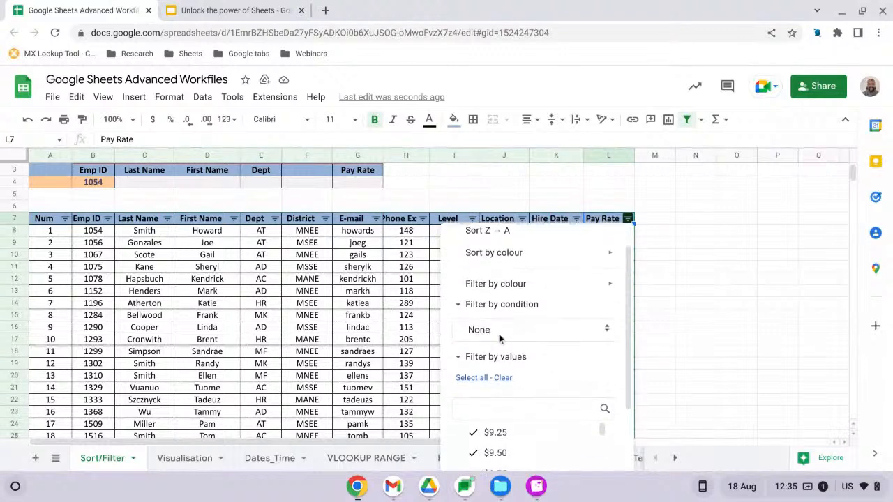
pyautogui.click(608, 338)
pyautogui.scroll(-4, 518, 380)
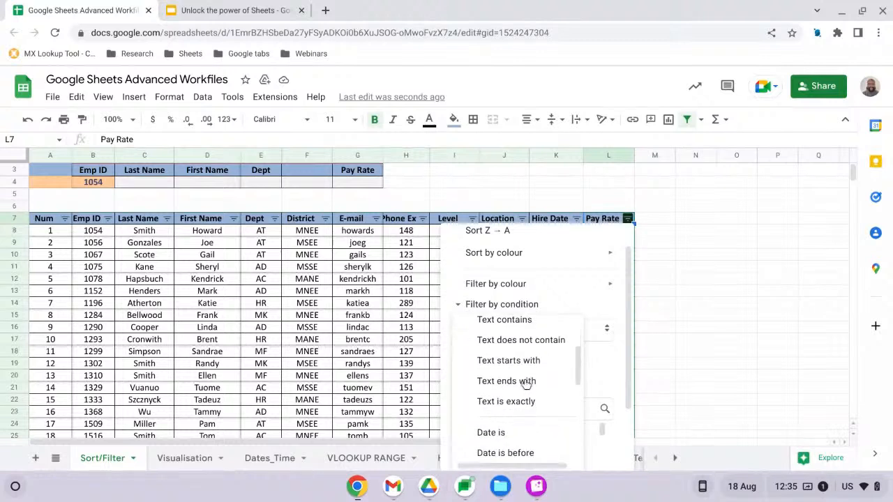
pyautogui.scroll(-2, 525, 384)
pyautogui.scroll(1, 526, 383)
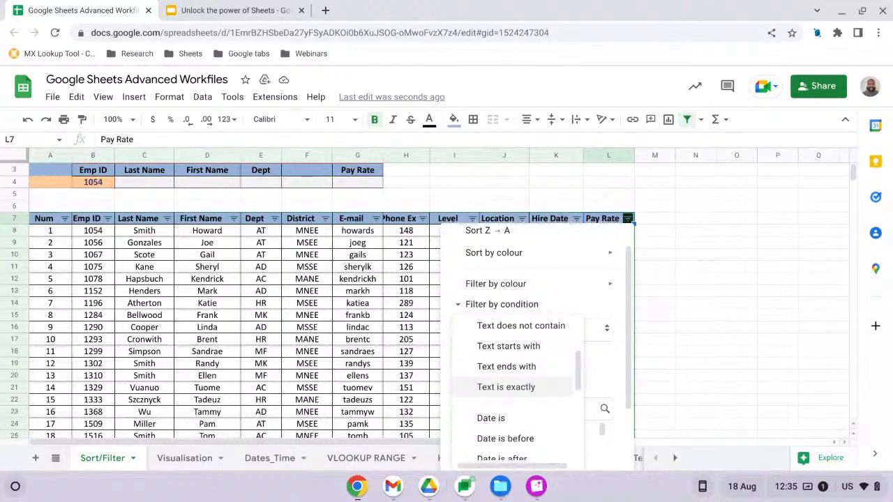
pyautogui.scroll(-1, 525, 383)
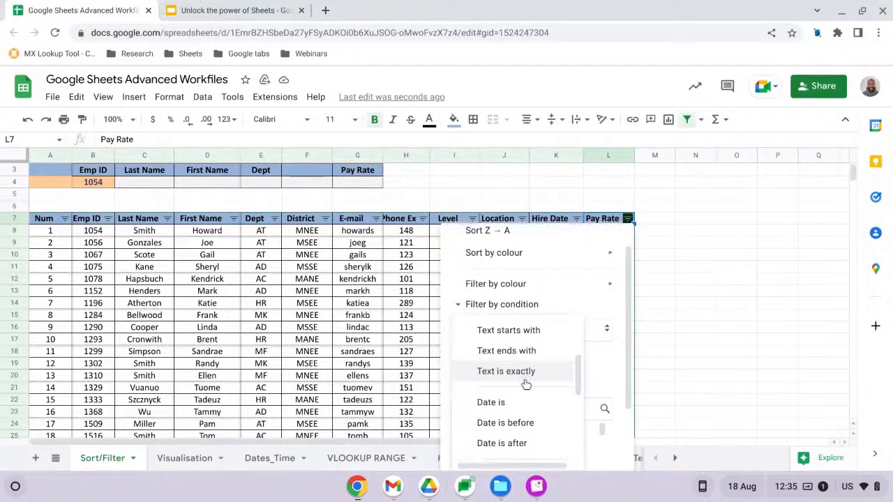
pyautogui.scroll(2, 525, 383)
pyautogui.scroll(-5, 525, 383)
pyautogui.scroll(-1, 524, 383)
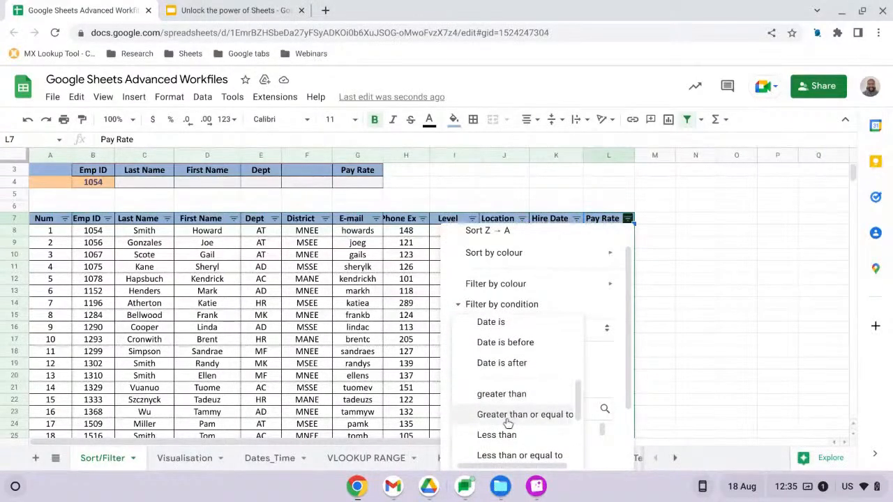
pyautogui.scroll(-1, 523, 422)
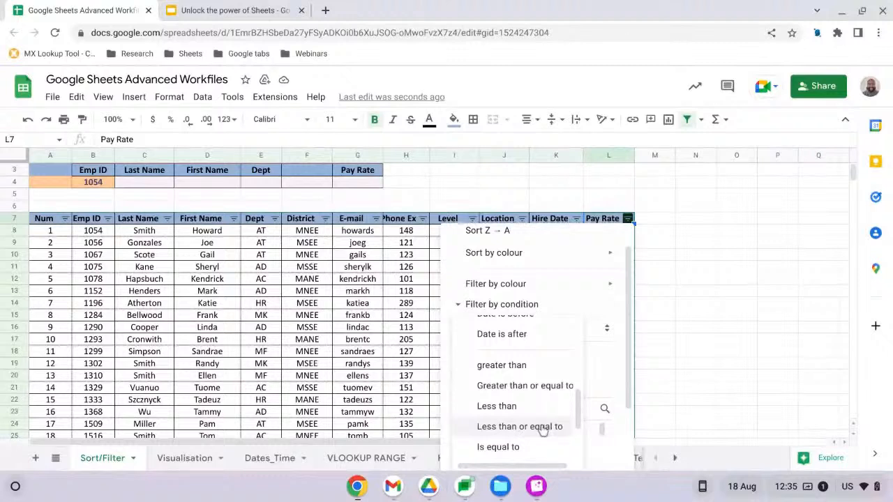
pyautogui.click(543, 427)
# - Enter 10 as the limit for the Pay Rate condition and apply the filter
pyautogui.click(514, 359)
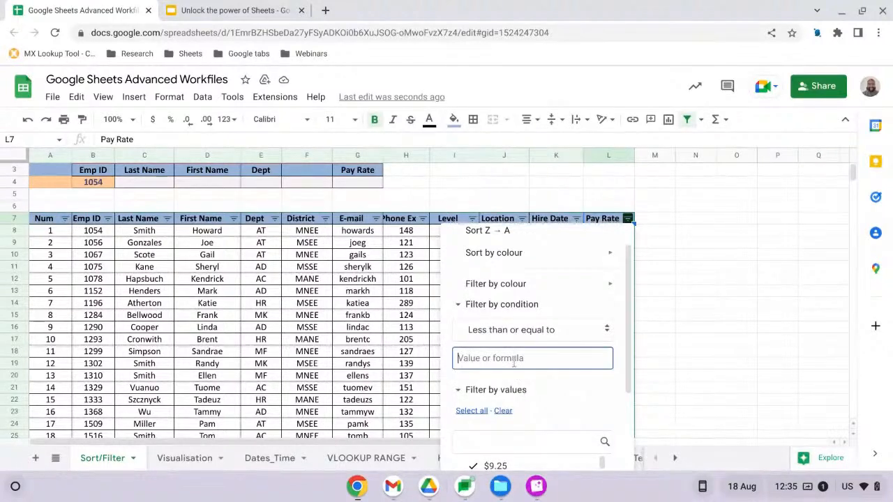
pyautogui.write('10')
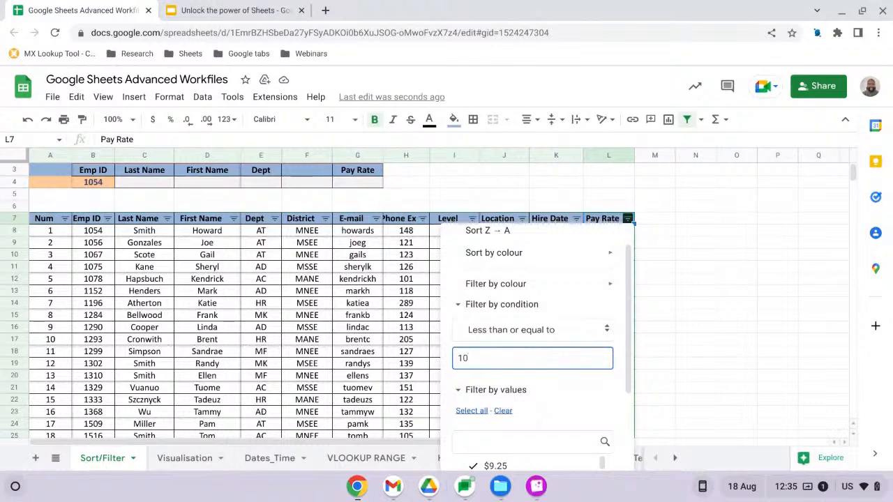
pyautogui.scroll(-2, 563, 408)
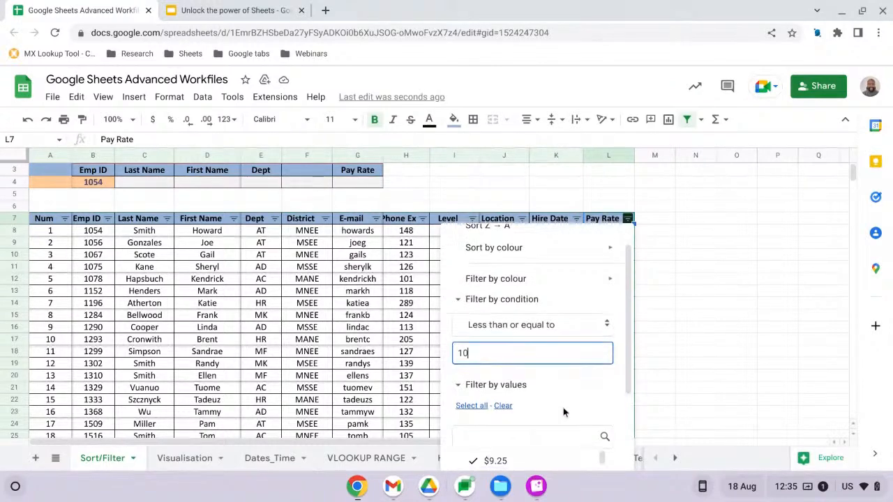
pyautogui.scroll(-6, 582, 434)
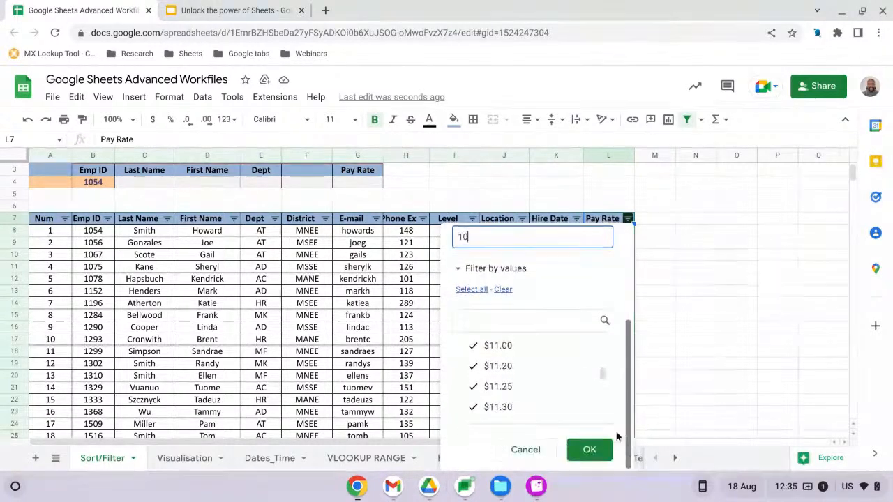
pyautogui.click(590, 449)
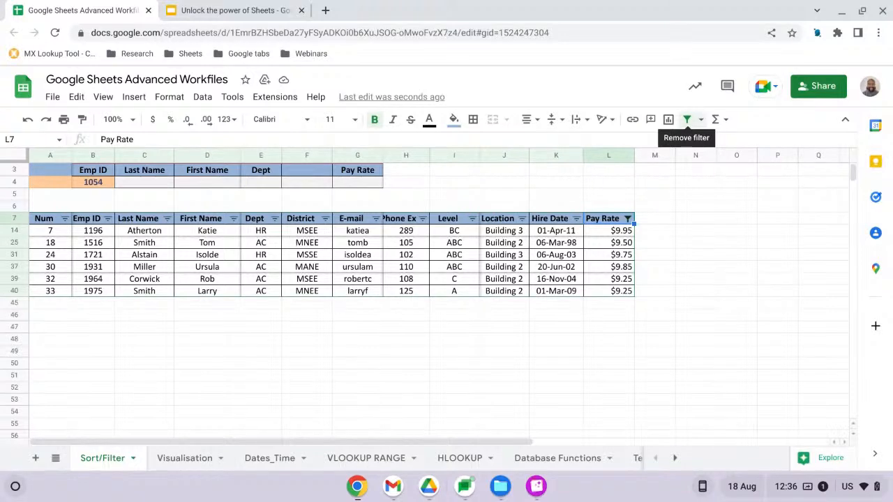
# - Remove the filter from the employee table to show all rows again
pyautogui.click(686, 120)
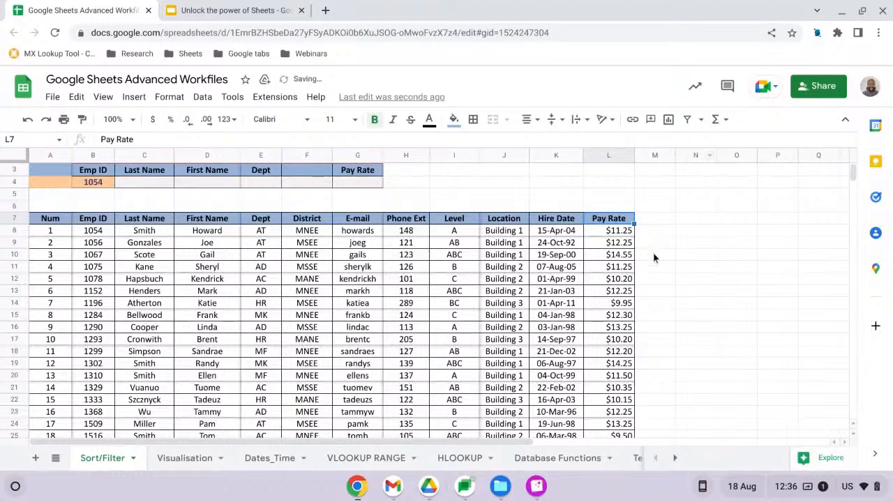
pyautogui.scroll(-1, 655, 252)
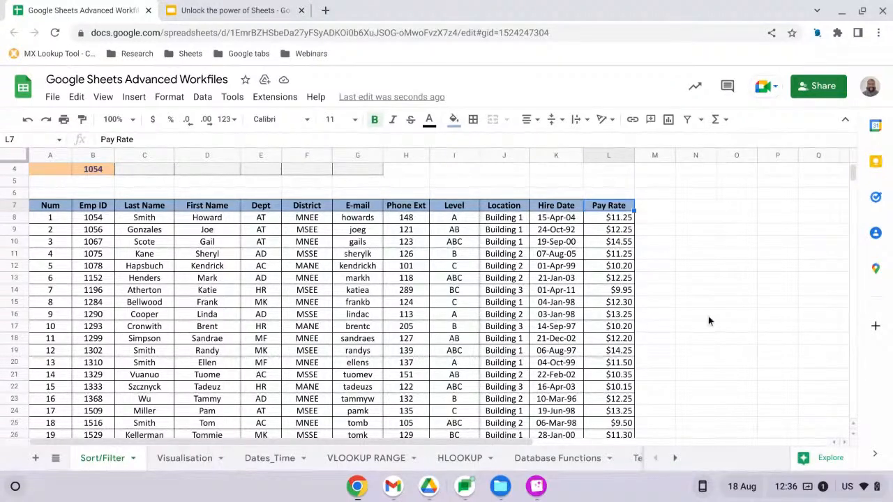
pyautogui.click(743, 255)
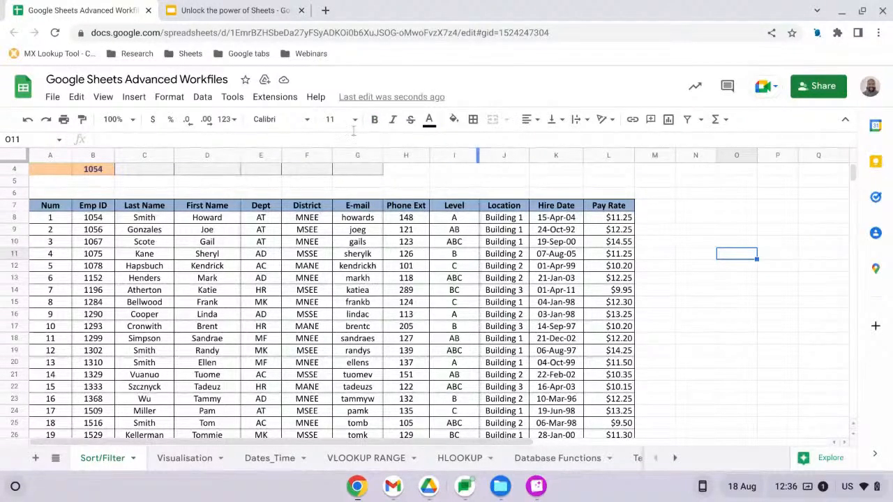
pyautogui.click(204, 98)
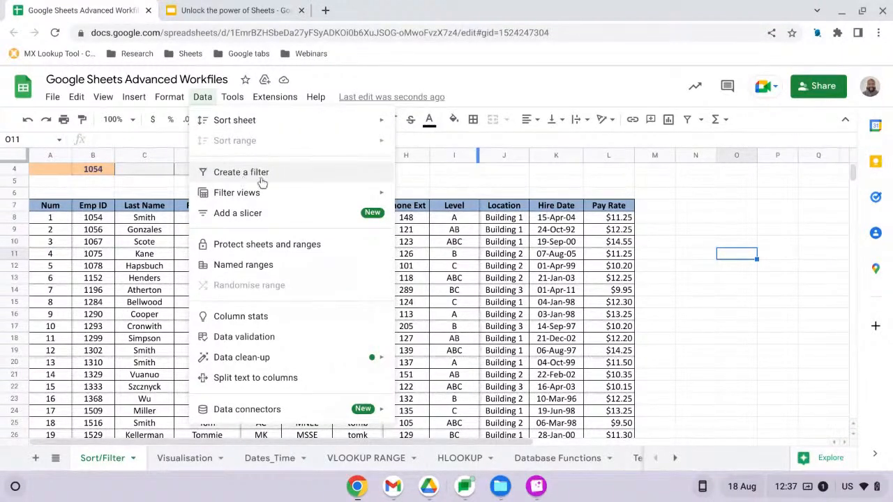
pyautogui.moveTo(247, 200)
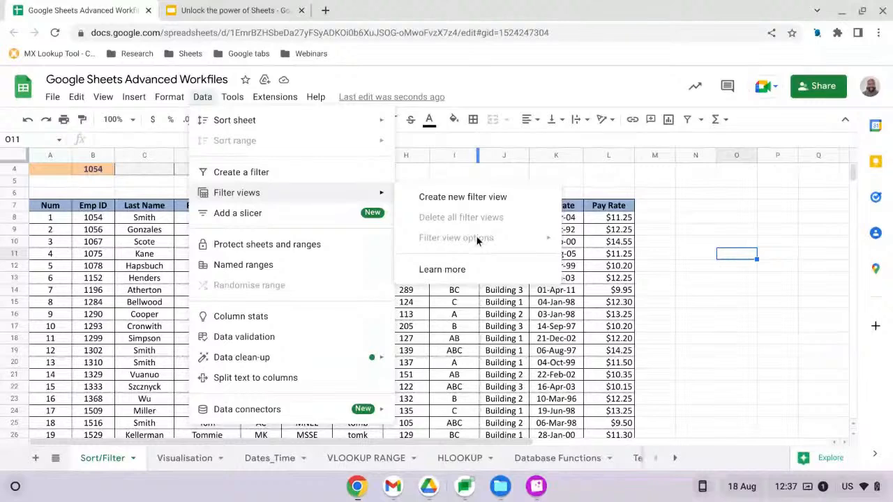
pyautogui.click(463, 198)
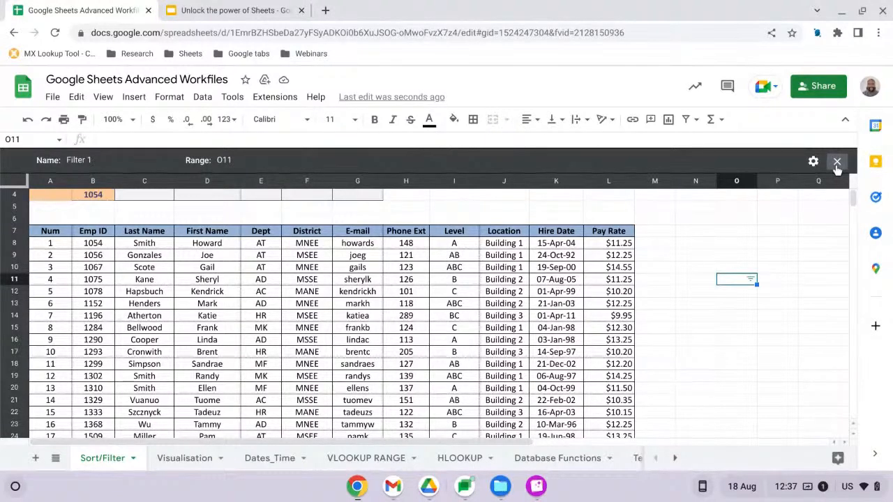
pyautogui.click(814, 161)
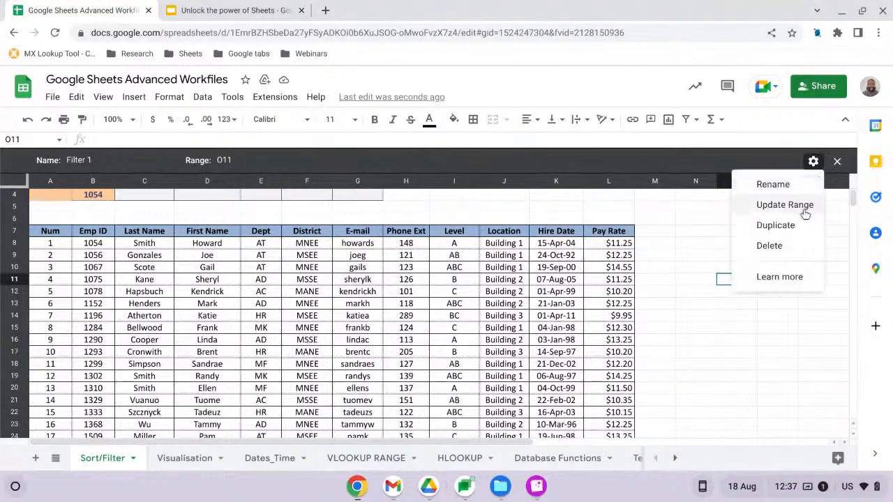
pyautogui.click(779, 249)
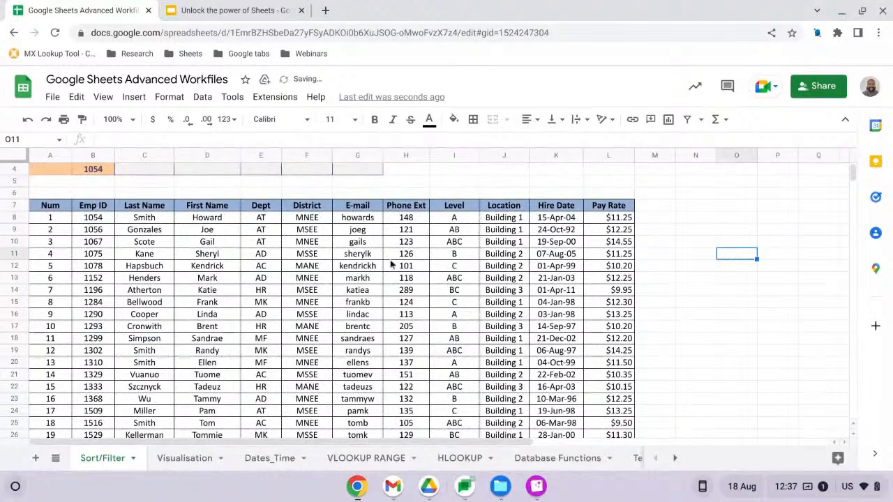
# - Create a new filter view covering the employee table A7:L44, starting from a cell inside the table
pyautogui.click(275, 317)
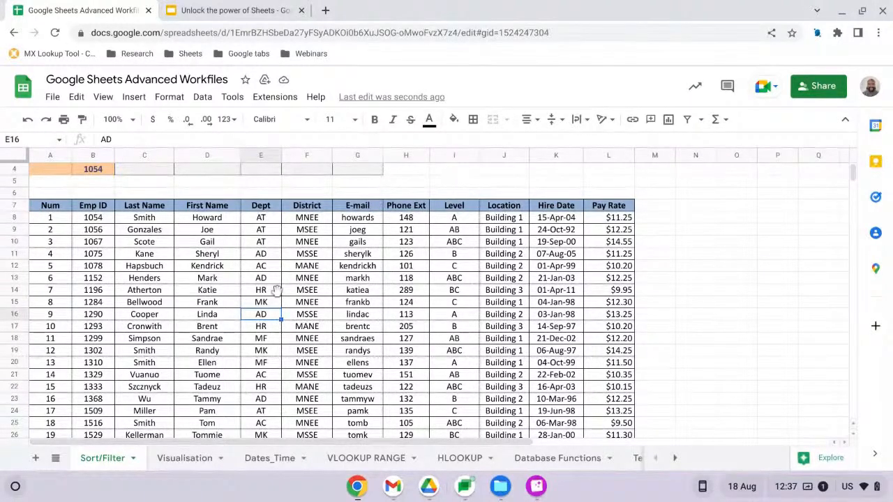
pyautogui.click(203, 97)
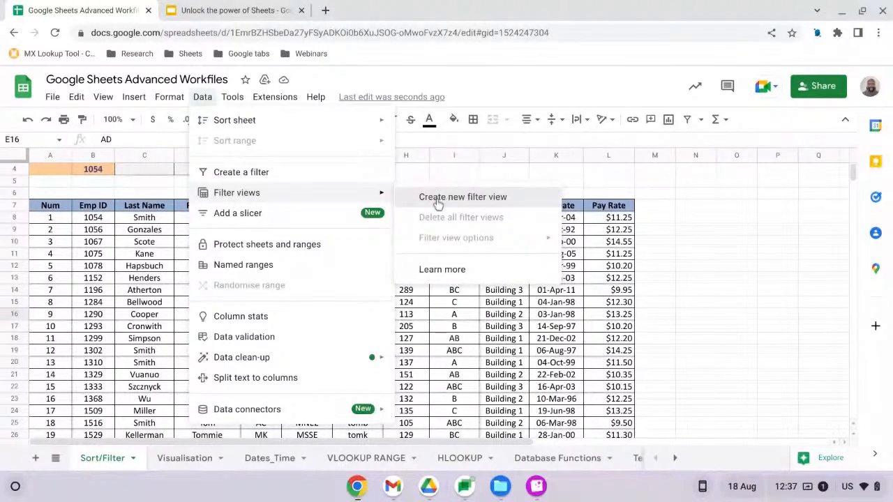
pyautogui.click(438, 201)
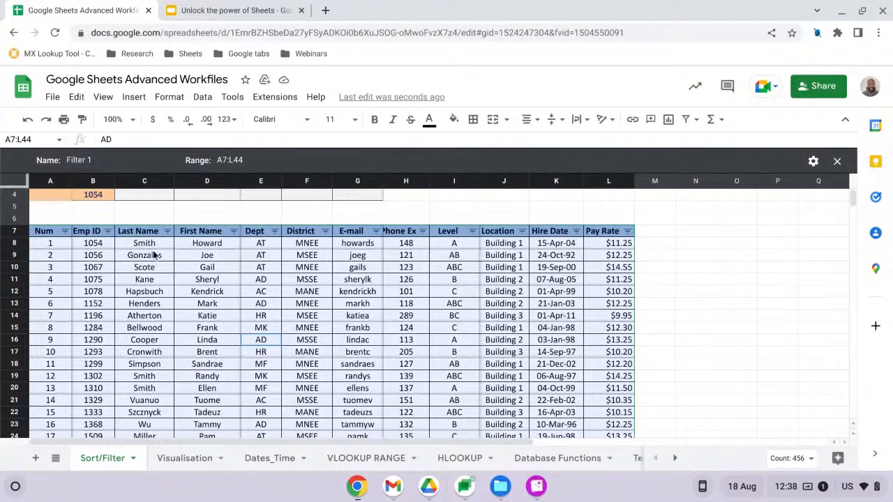
pyautogui.click(168, 231)
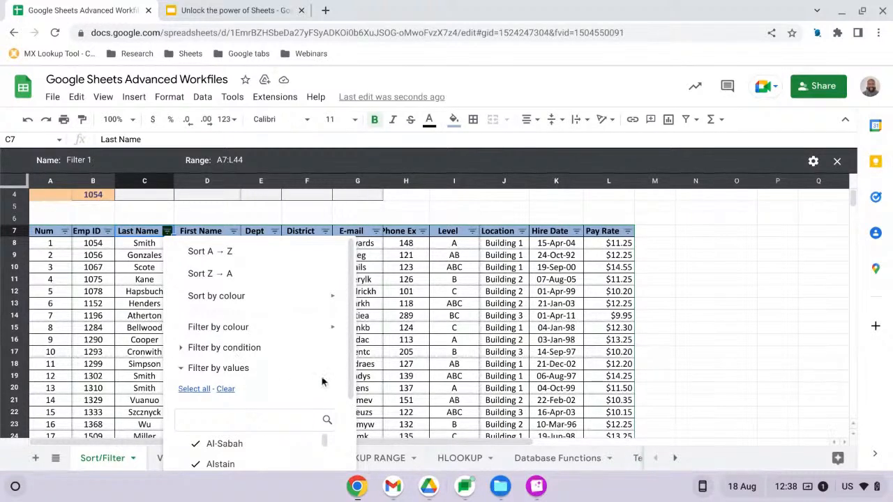
pyautogui.click(680, 318)
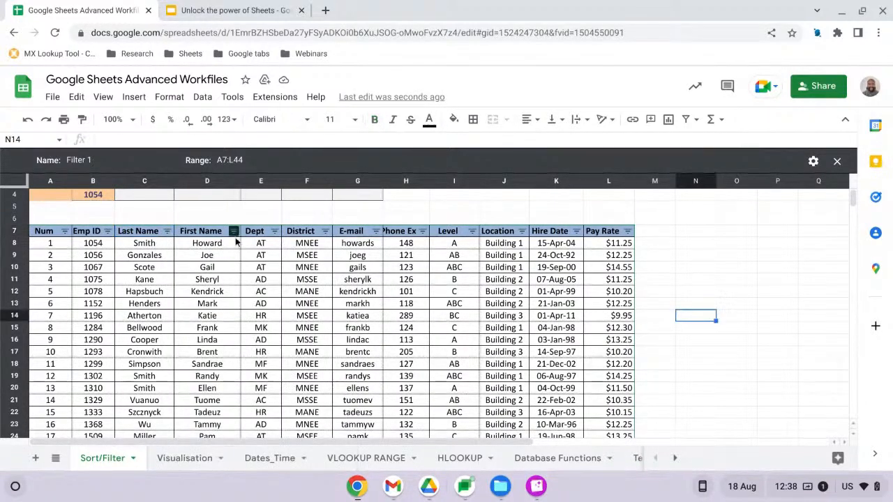
# - Filter the Dept column by values in the filter view so that only AC and AD are selected
pyautogui.click(274, 230)
pyautogui.scroll(-2, 213, 382)
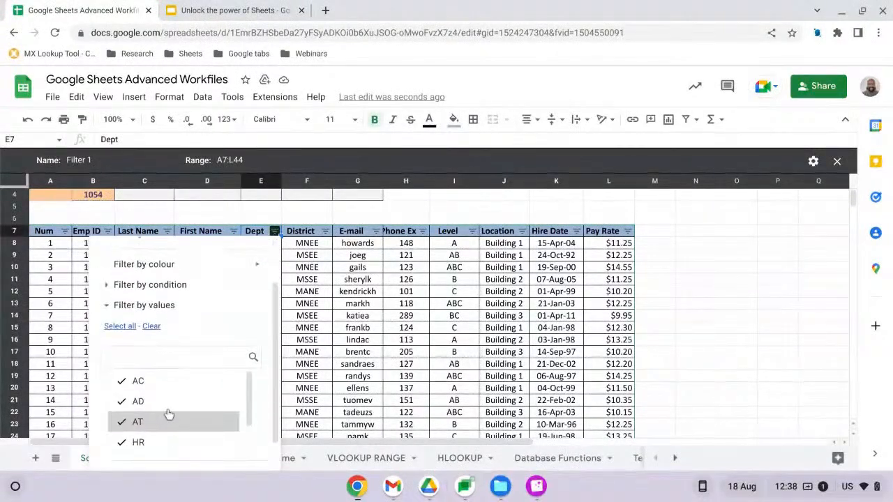
pyautogui.click(152, 327)
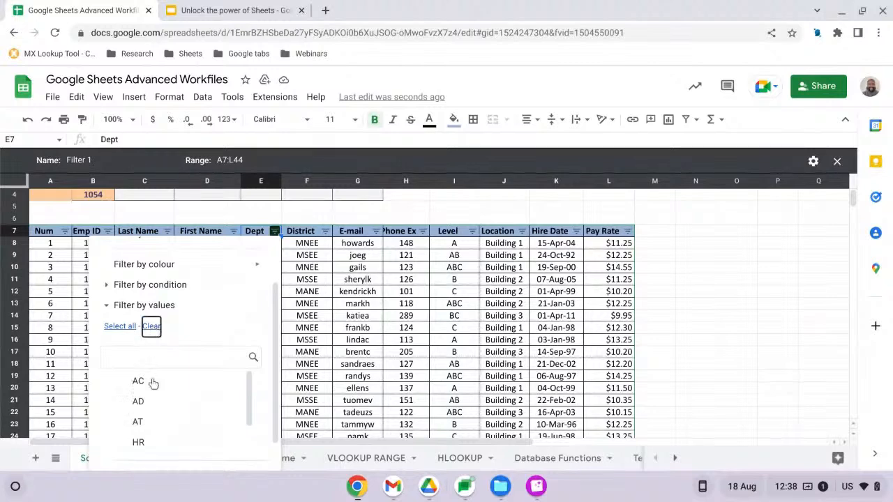
pyautogui.click(138, 381)
pyautogui.scroll(-2, 194, 396)
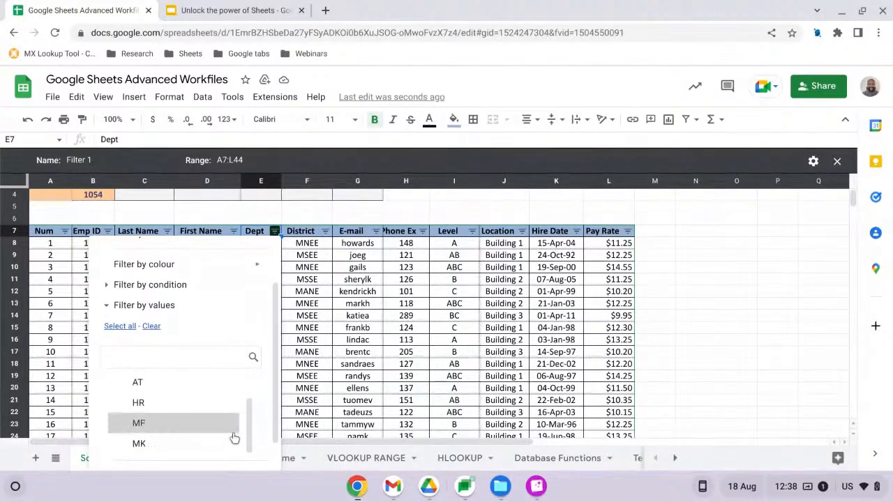
pyautogui.scroll(-2, 252, 467)
pyautogui.click(237, 450)
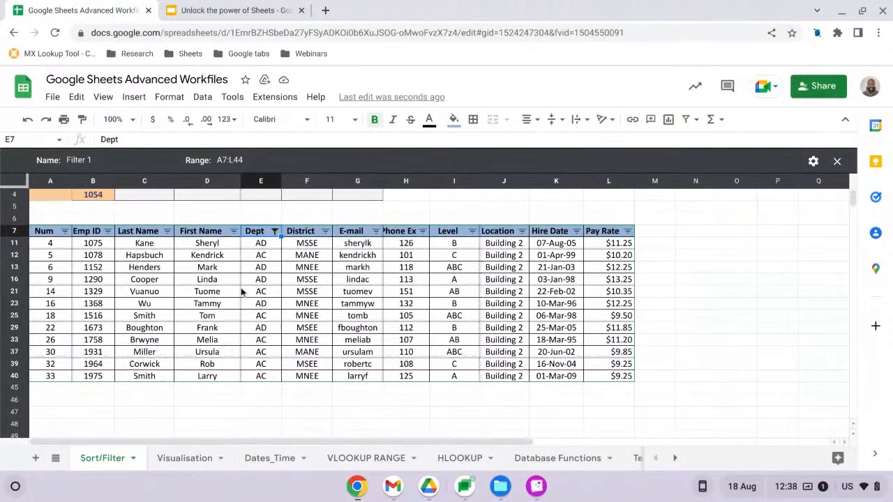
# - Rename the filter view as "AC&AD ES" and close it
pyautogui.click(78, 160)
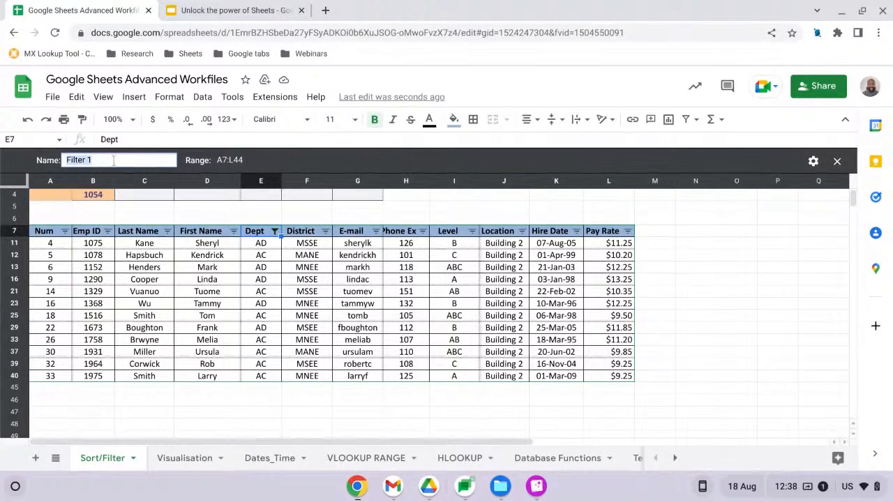
pyautogui.write('AC&AD ES')
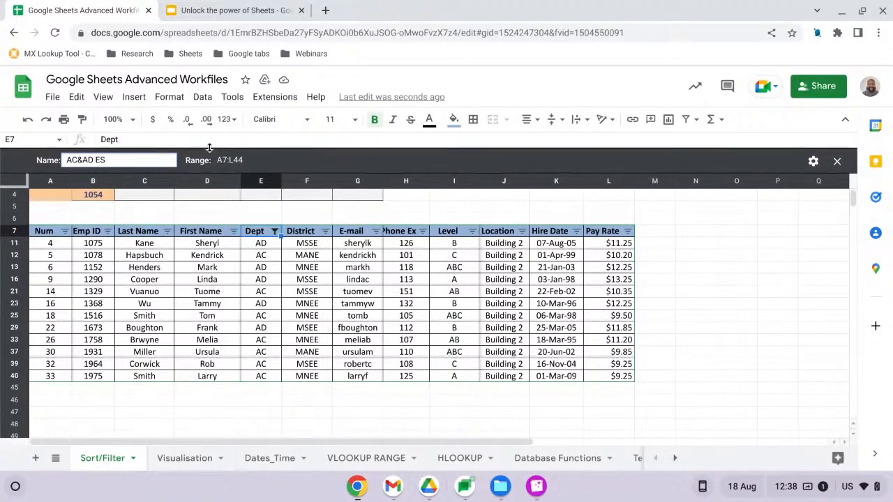
pyautogui.click(837, 161)
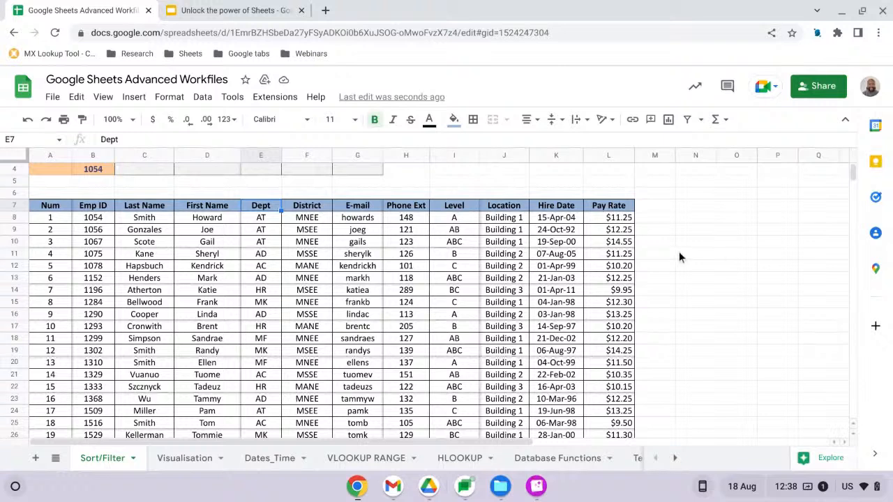
# - Create another new filter view for the employee table A7:L44, starting from a cell in the Dept column
pyautogui.click(261, 304)
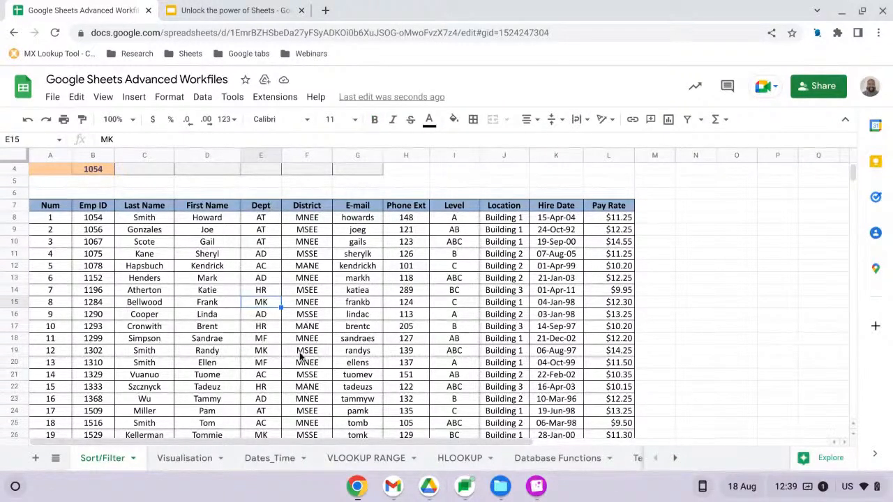
pyautogui.click(202, 98)
pyautogui.moveTo(252, 201)
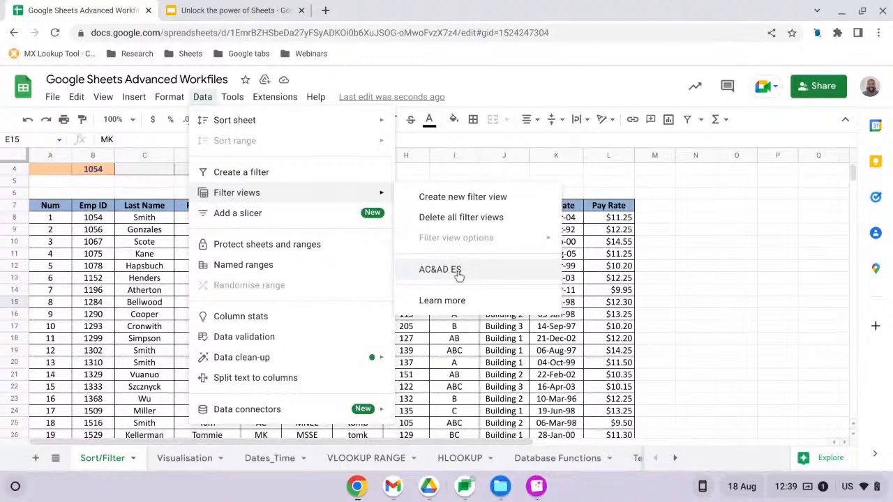
pyautogui.click(462, 198)
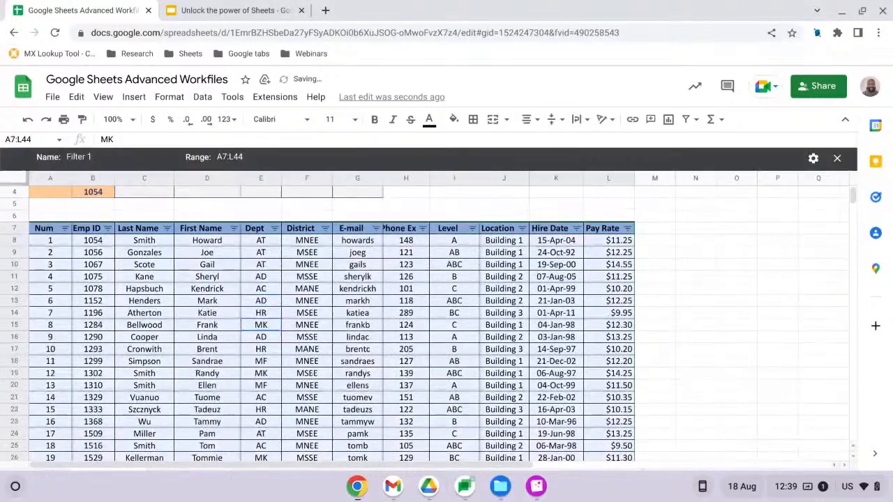
# - Filter the District column by values in the new filter view so that only MANE is selected
pyautogui.click(325, 235)
pyautogui.scroll(-3, 210, 398)
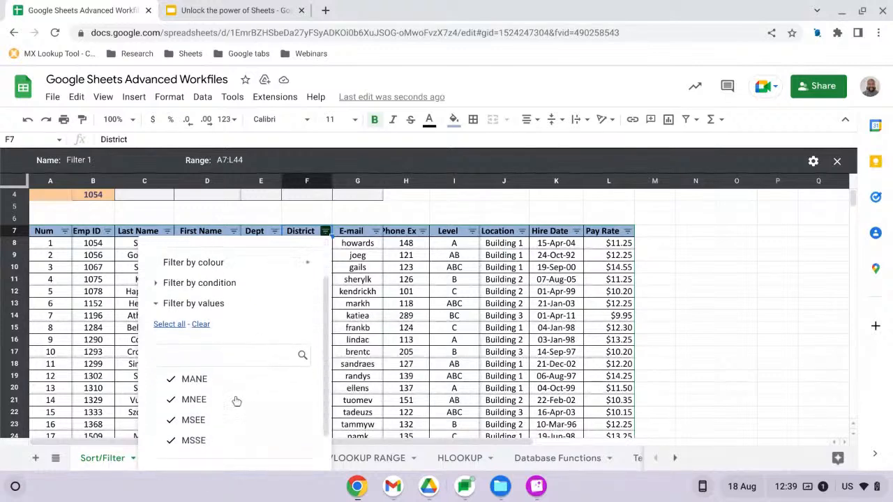
pyautogui.click(200, 322)
pyautogui.click(195, 377)
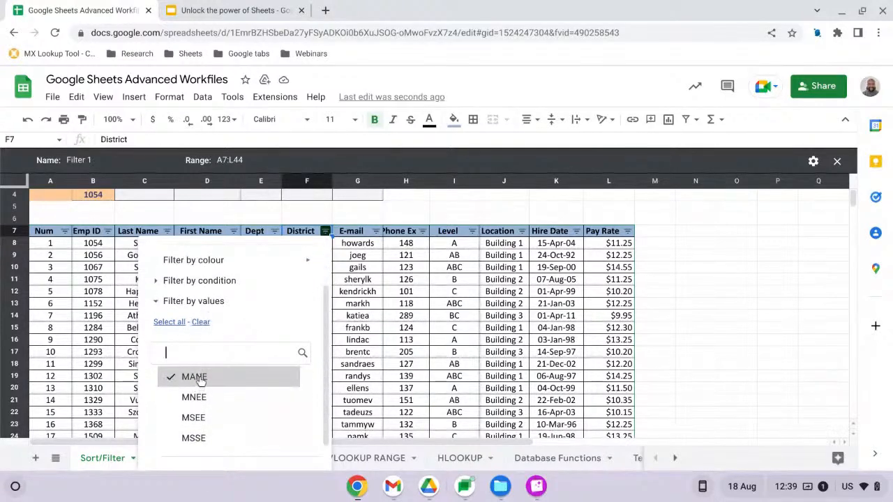
pyautogui.scroll(-1, 306, 415)
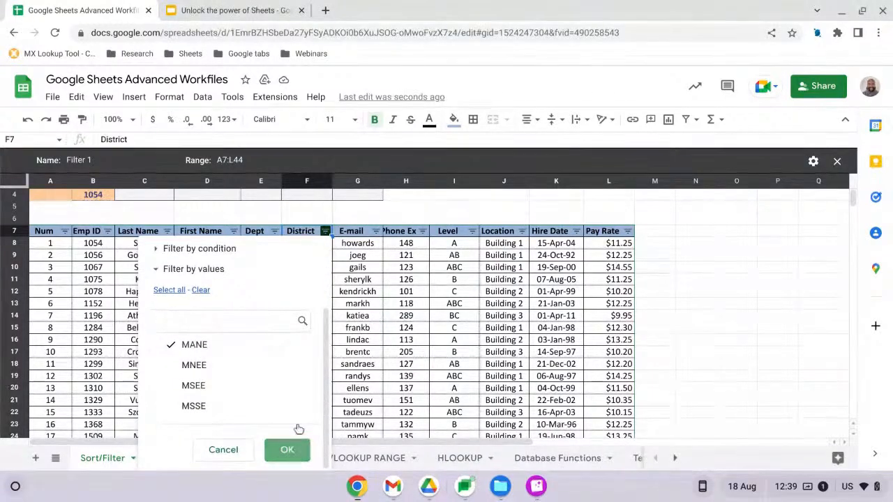
pyautogui.click(289, 450)
# - Filter the Level column by values so that only A is selected
pyautogui.click(472, 231)
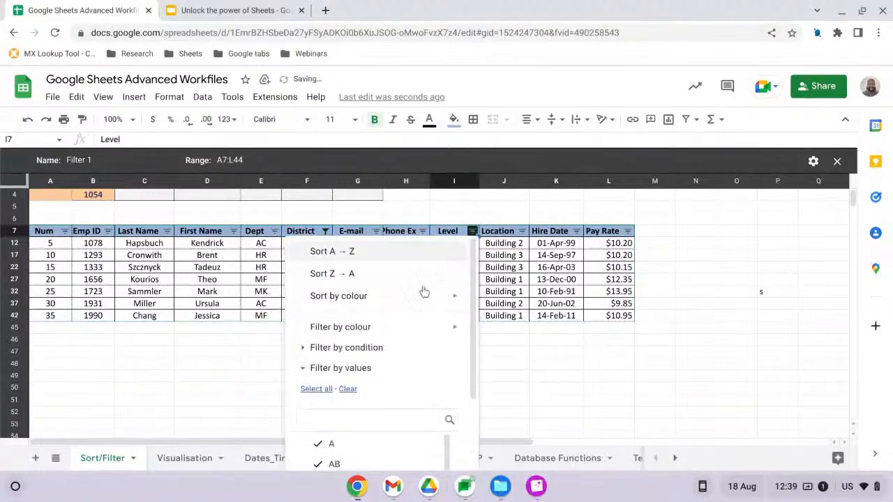
pyautogui.scroll(-1, 363, 391)
pyautogui.click(348, 314)
pyautogui.click(332, 369)
pyautogui.scroll(-1, 434, 463)
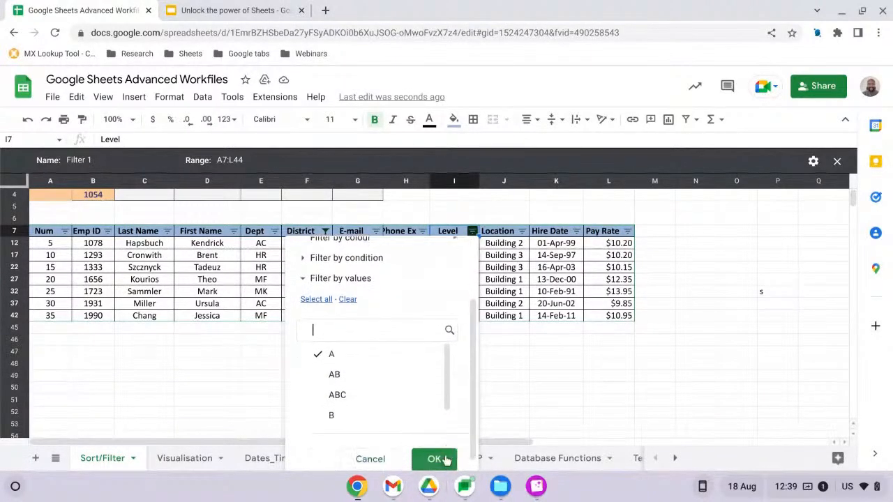
pyautogui.click(434, 450)
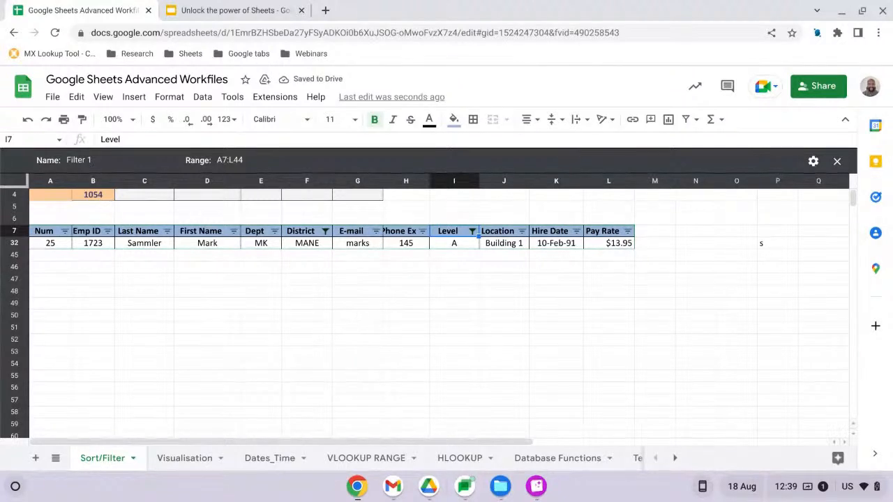
# - Rename the filter view as "MANE&A TS" and close it
pyautogui.click(91, 160)
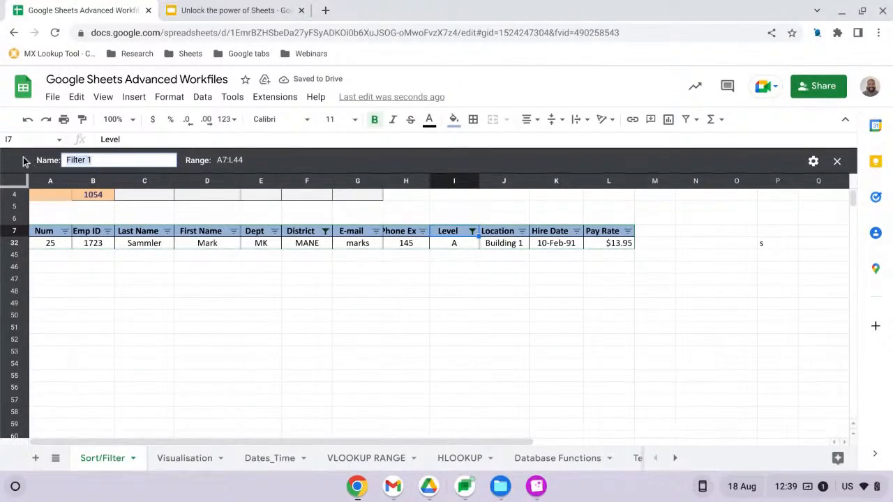
pyautogui.write('MANE')
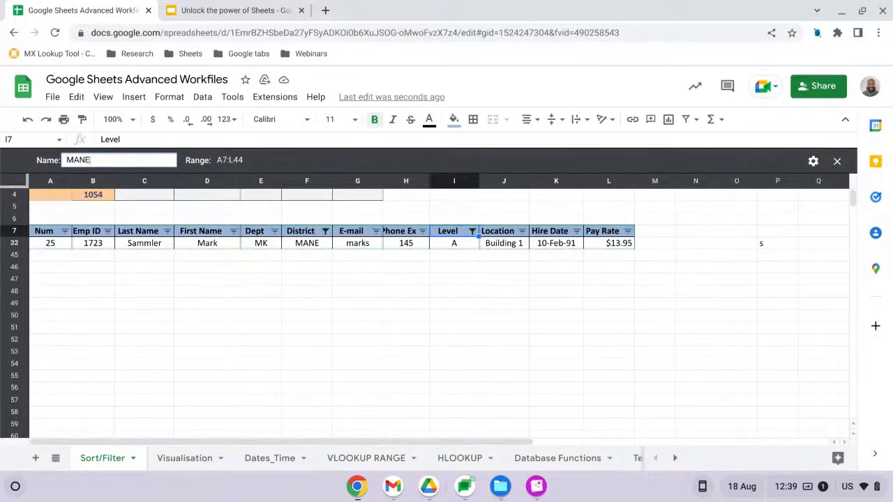
pyautogui.write(' TS')
pyautogui.click(91, 161)
pyautogui.write('&A')
pyautogui.press('BackSpace')
pyautogui.click(838, 163)
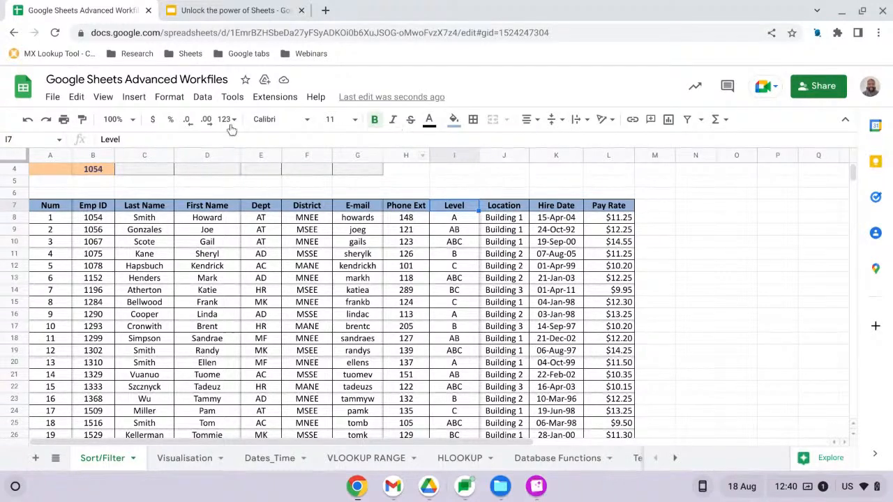
# - Apply the saved filter view AC&AD ES to the employee table, then switch to the MANE&A TS view
pyautogui.click(205, 98)
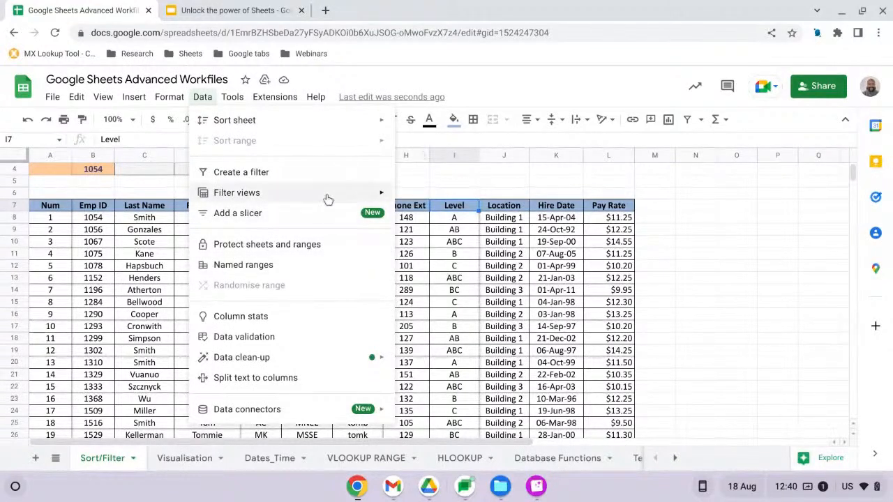
pyautogui.moveTo(331, 195)
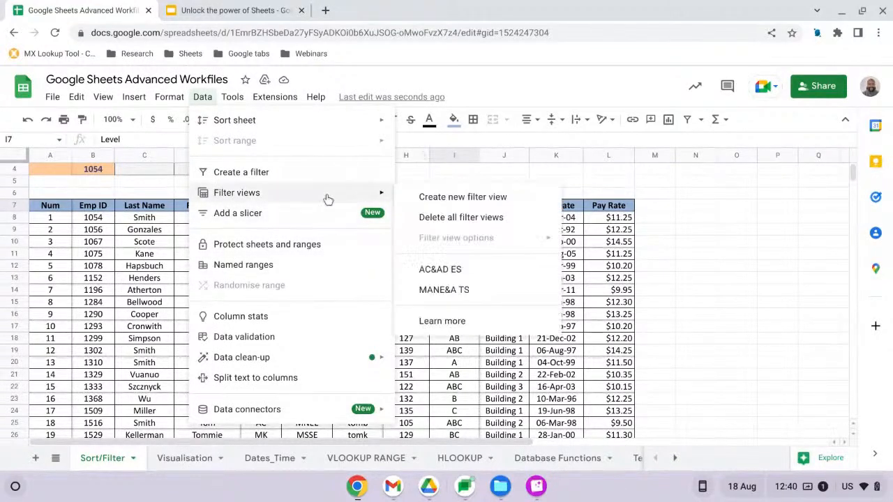
pyautogui.click(449, 272)
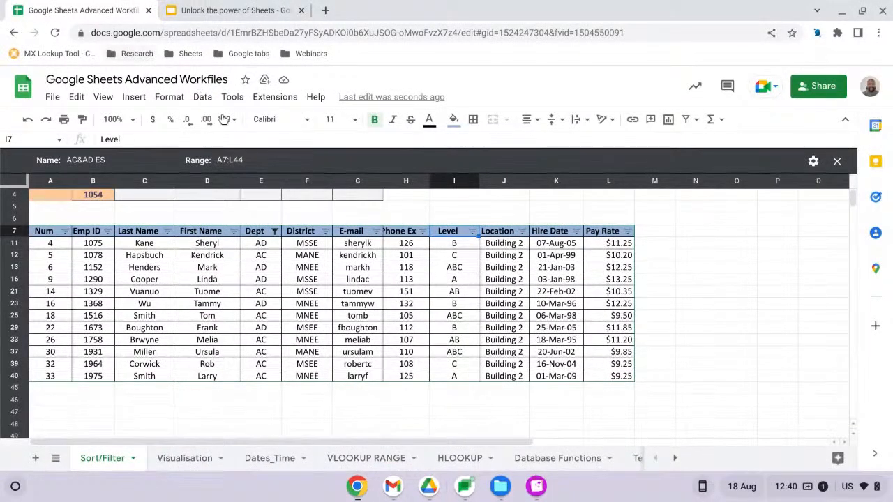
pyautogui.click(203, 97)
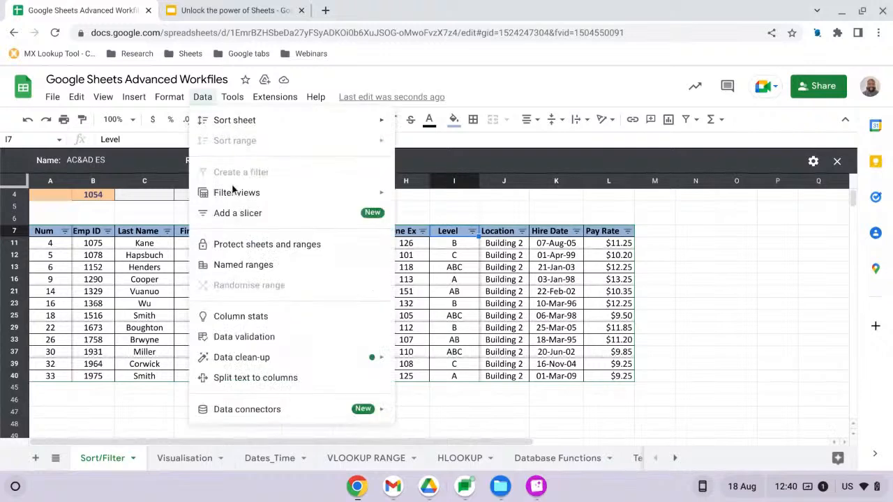
pyautogui.moveTo(234, 197)
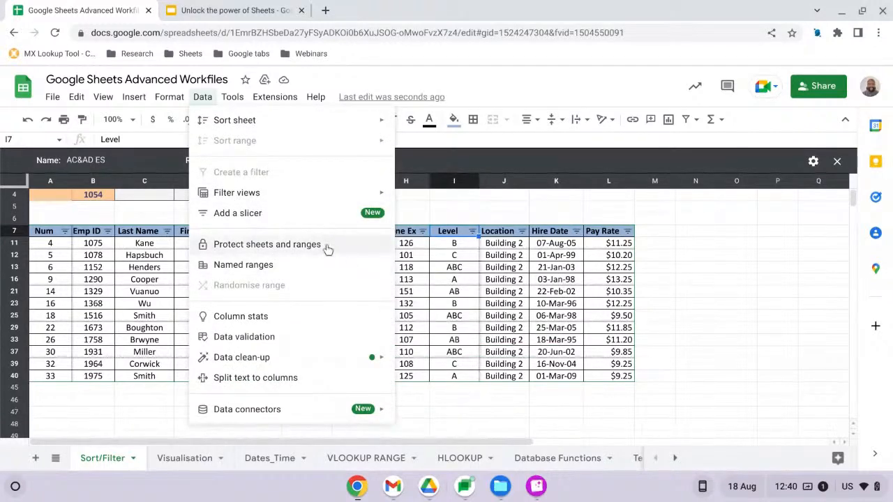
pyautogui.moveTo(343, 199)
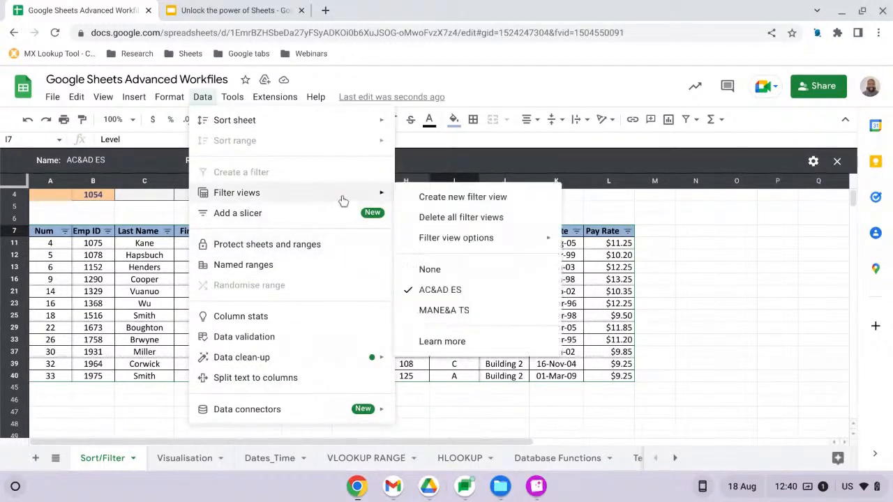
pyautogui.click(443, 310)
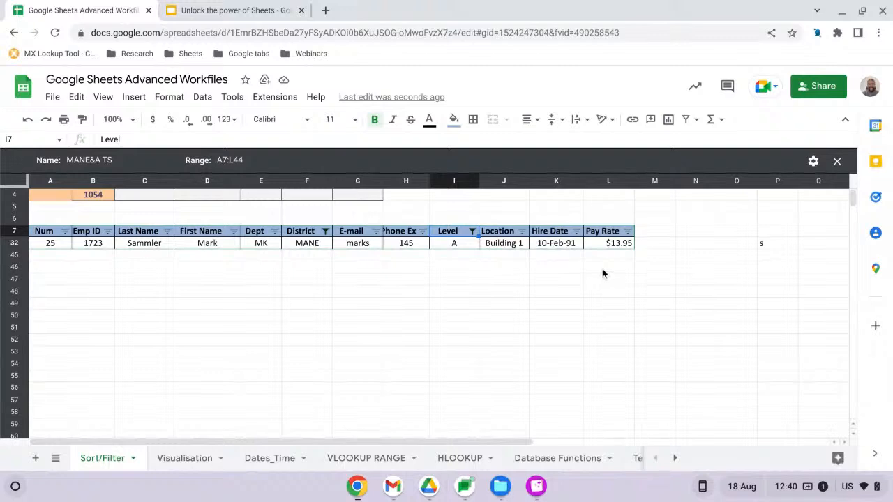
# - Delete the saved filter view MANE&A TS, then open AC&AD ES and delete it as well
pyautogui.click(814, 163)
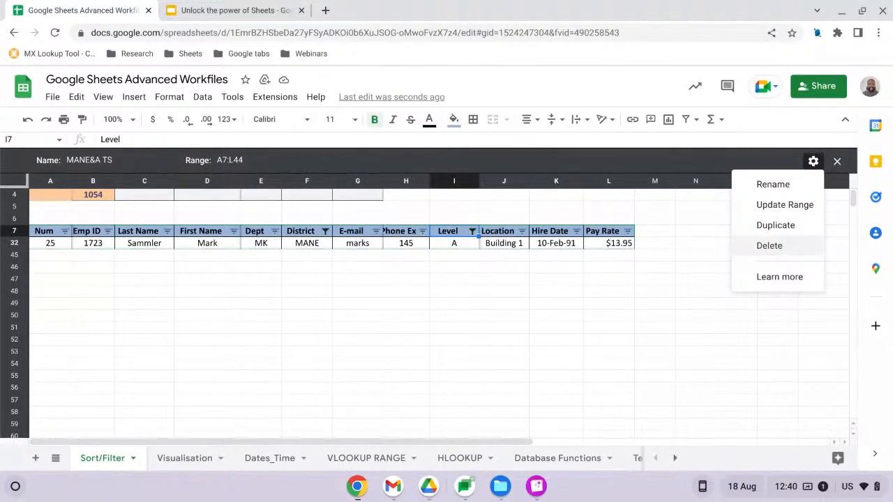
pyautogui.click(787, 253)
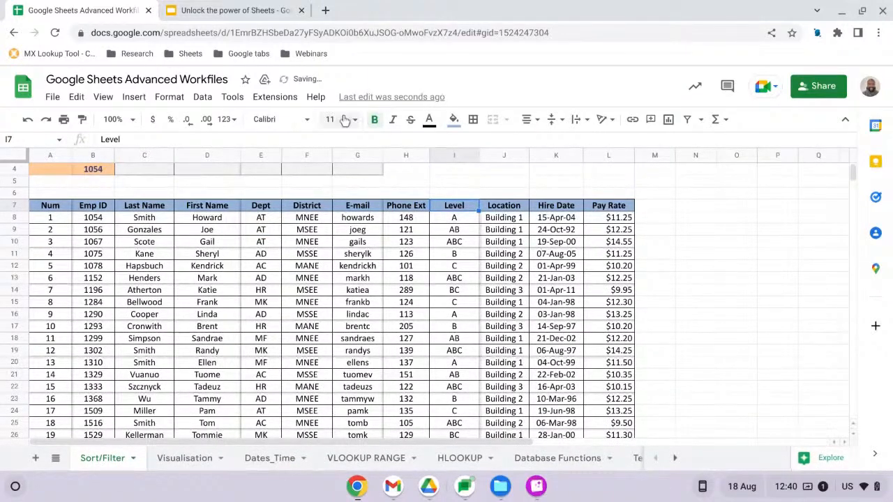
pyautogui.click(202, 97)
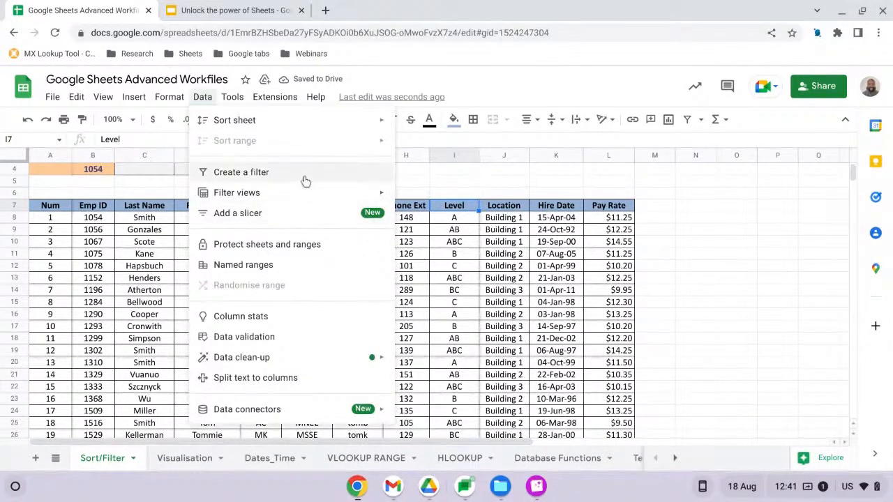
pyautogui.moveTo(300, 193)
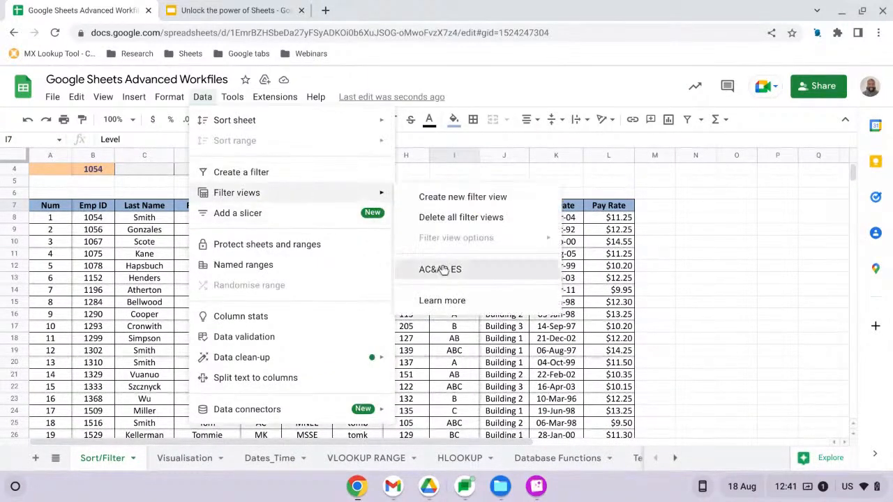
pyautogui.click(514, 268)
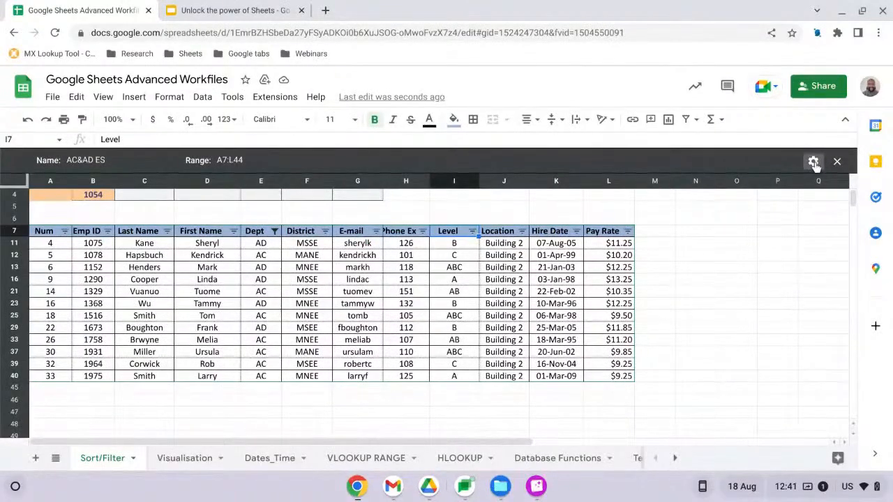
pyautogui.click(813, 161)
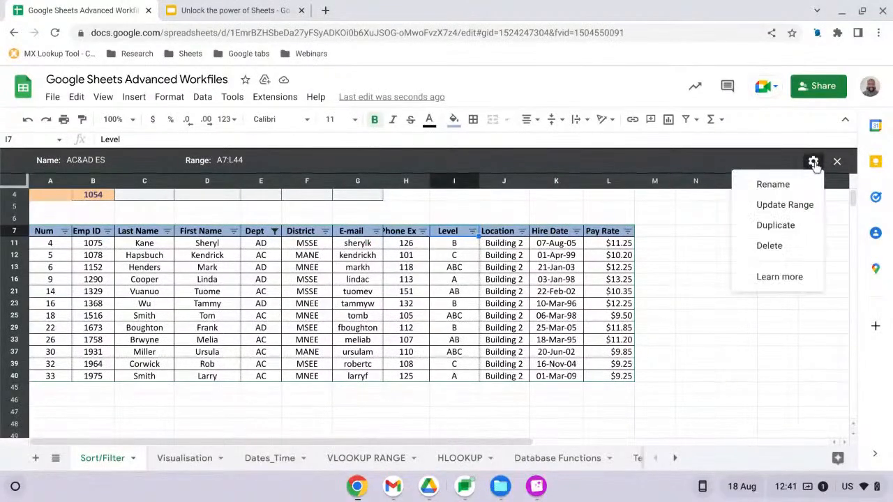
pyautogui.click(769, 246)
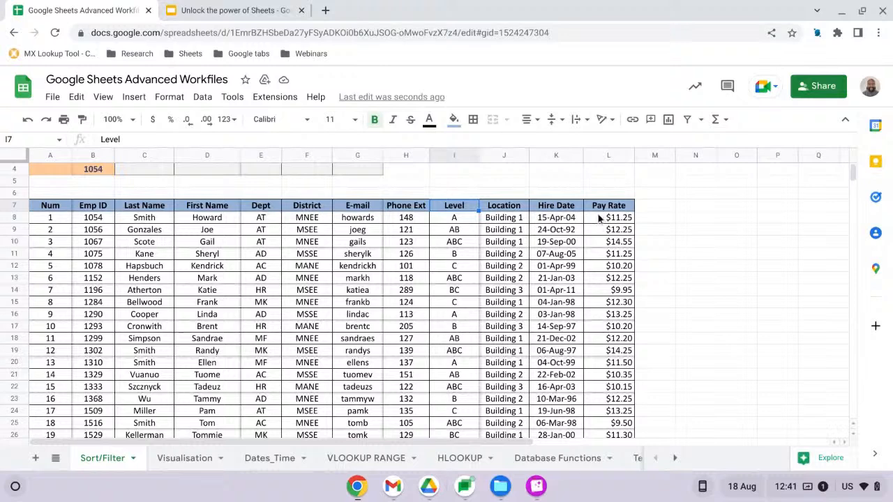
# - Insert a chart on the Visualisation sheet from the weekly sales table A4:F10
pyautogui.scroll(1, 661, 279)
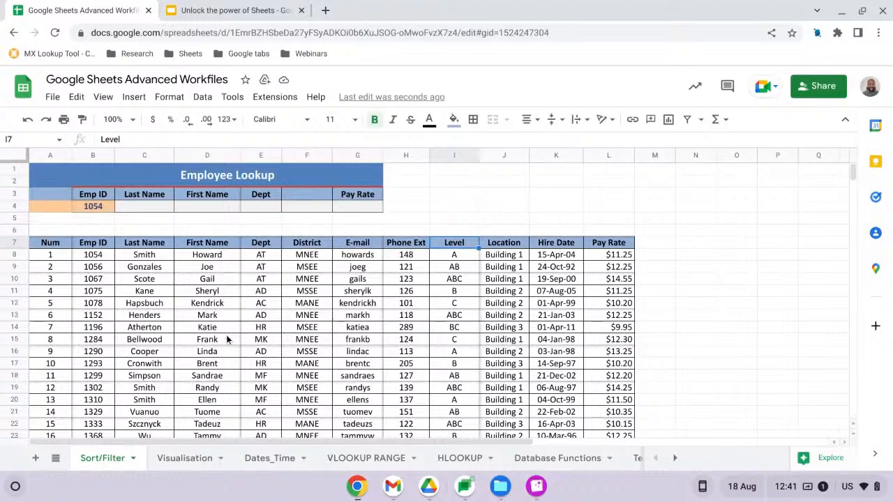
pyautogui.click(196, 462)
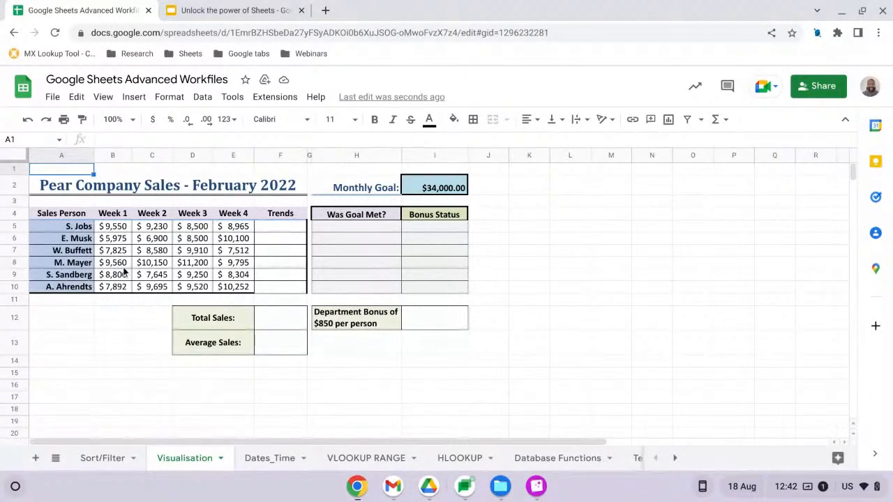
pyautogui.click(155, 252)
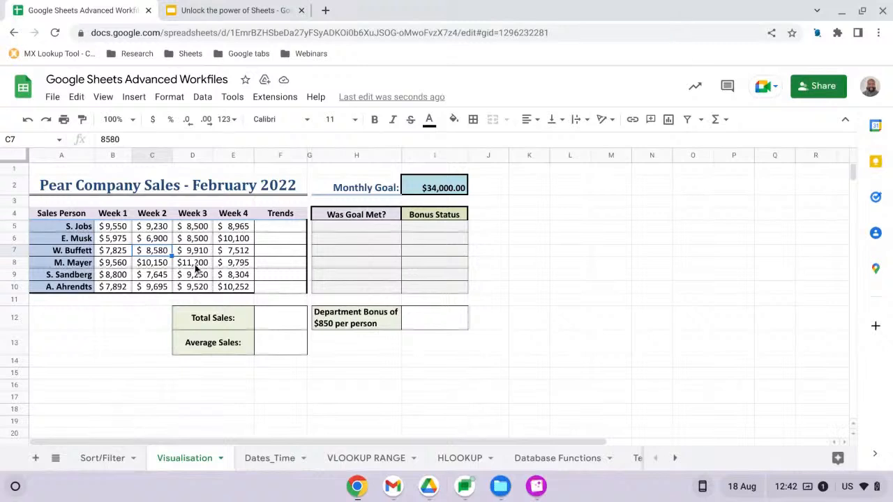
pyautogui.hotkey('ctrl', 'a')
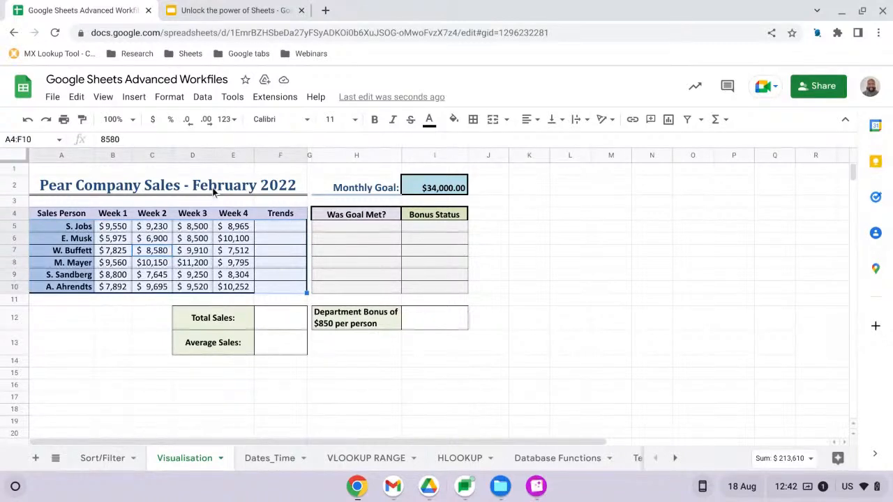
pyautogui.click(202, 97)
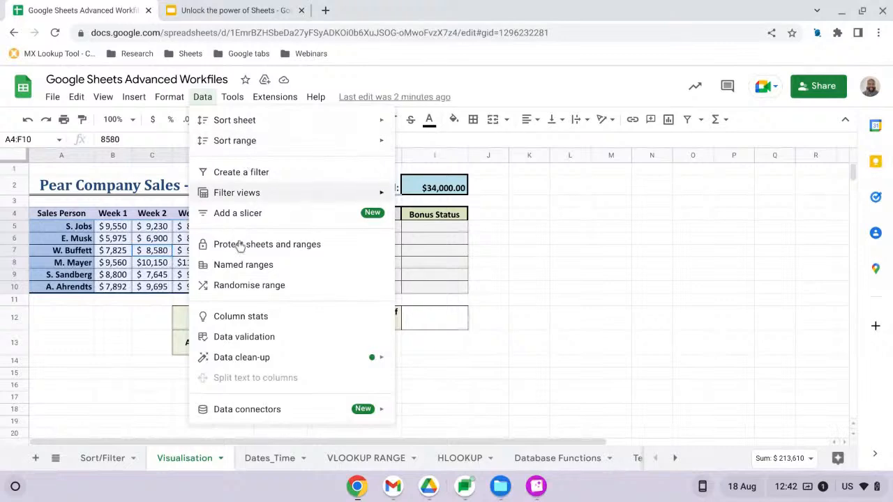
pyautogui.click(132, 97)
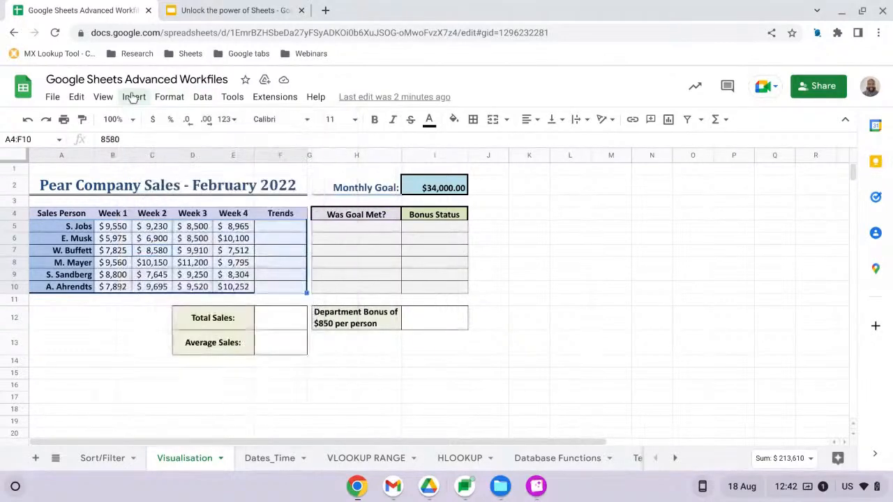
pyautogui.click(133, 97)
pyautogui.click(153, 213)
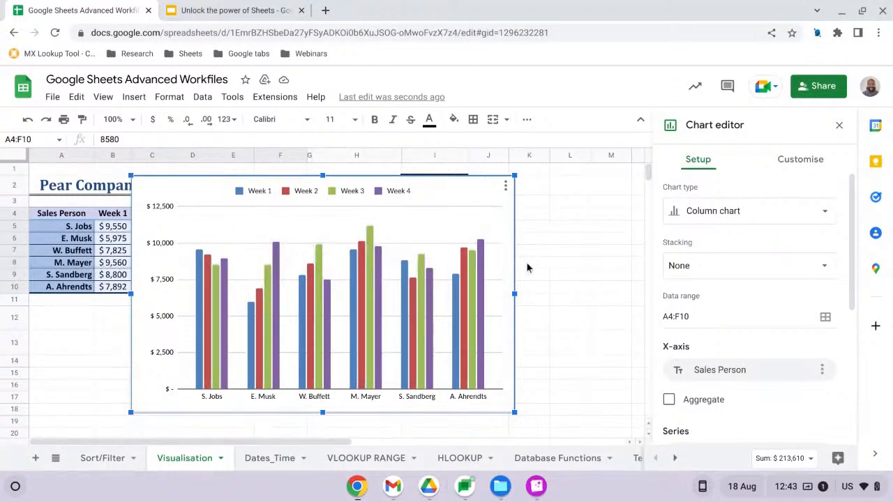
# - Look through the available chart types and change the weekly sales column chart to a pie chart
pyautogui.click(826, 216)
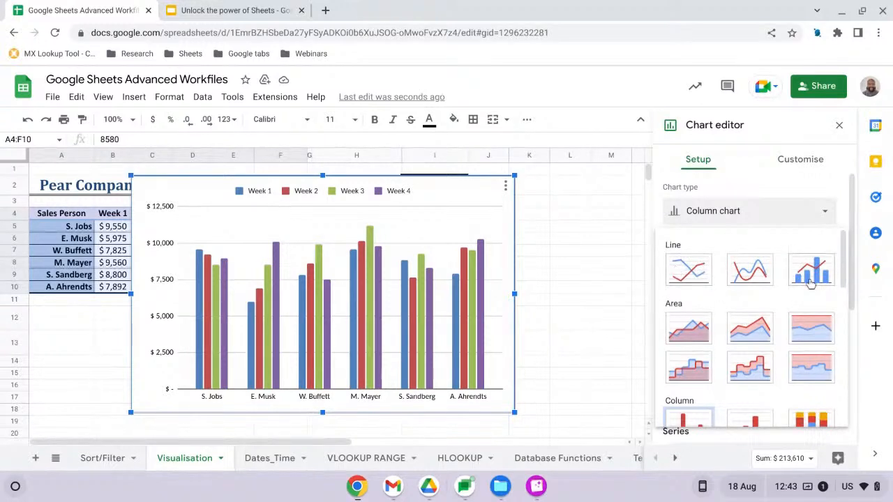
pyautogui.scroll(-1, 715, 295)
pyautogui.scroll(-6, 725, 310)
pyautogui.scroll(-5, 724, 317)
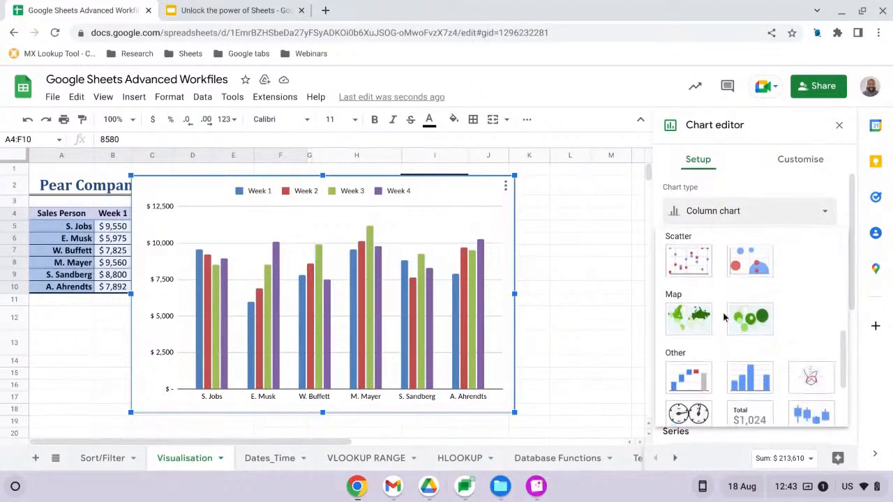
pyautogui.scroll(-2, 724, 318)
pyautogui.scroll(5, 724, 317)
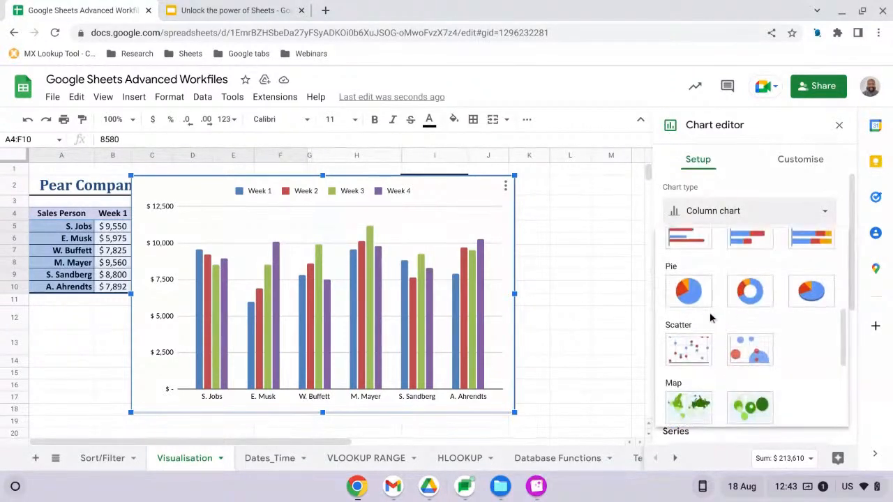
pyautogui.click(687, 293)
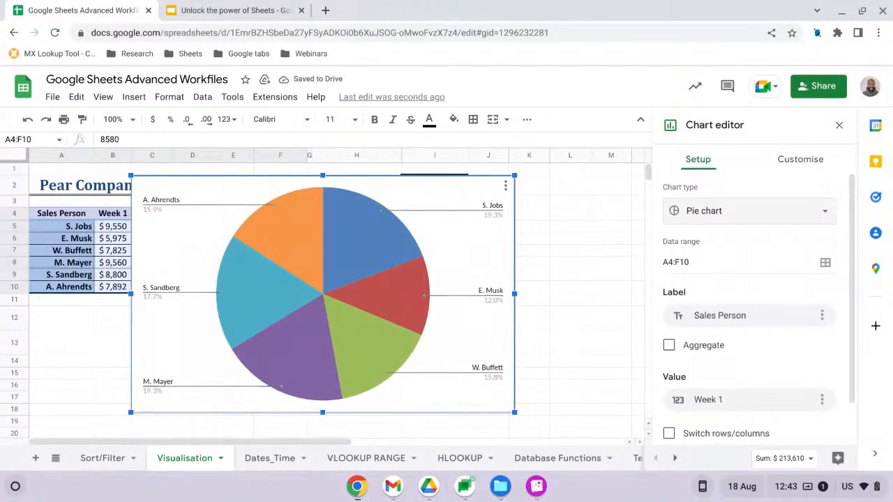
# - Change the pie chart back to a column chart
pyautogui.click(825, 215)
pyautogui.scroll(-1, 730, 319)
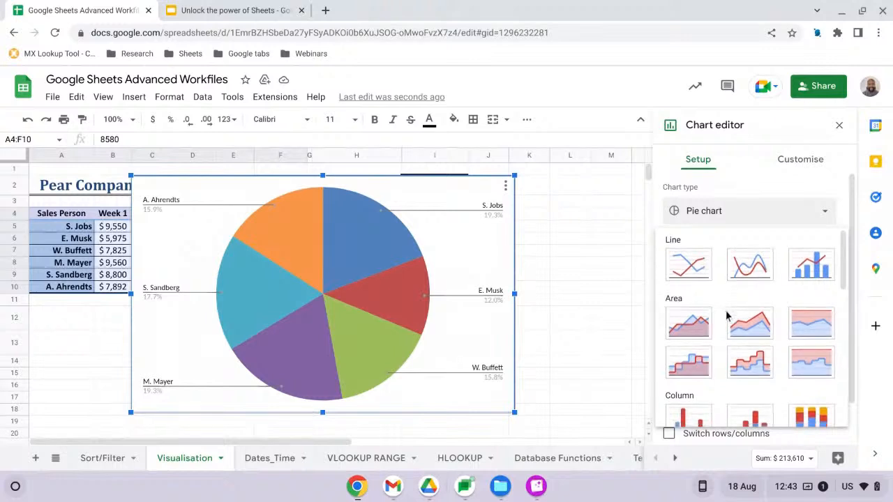
pyautogui.click(688, 344)
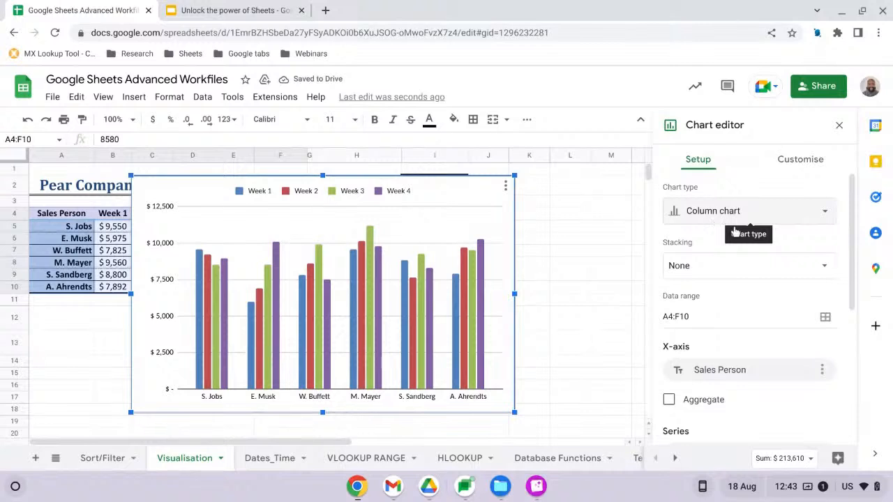
# - Try Standard and 100% stacking on the column chart, and set stacking back to None
pyautogui.click(827, 271)
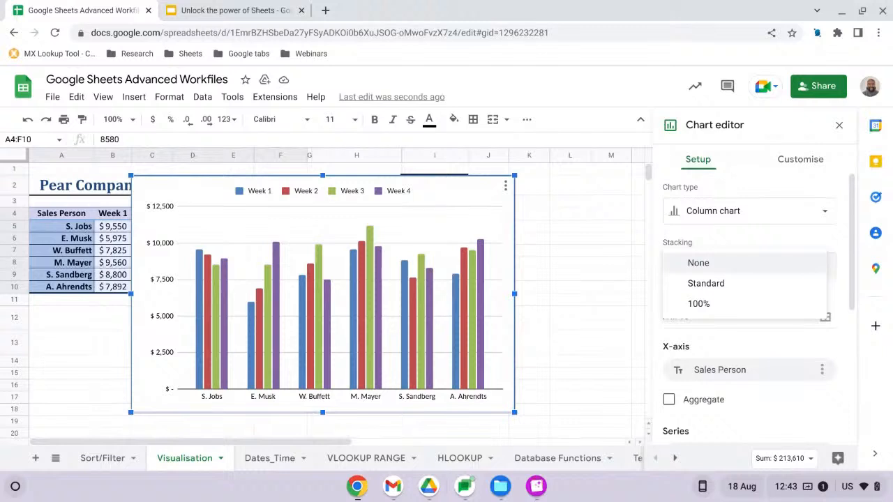
pyautogui.click(760, 285)
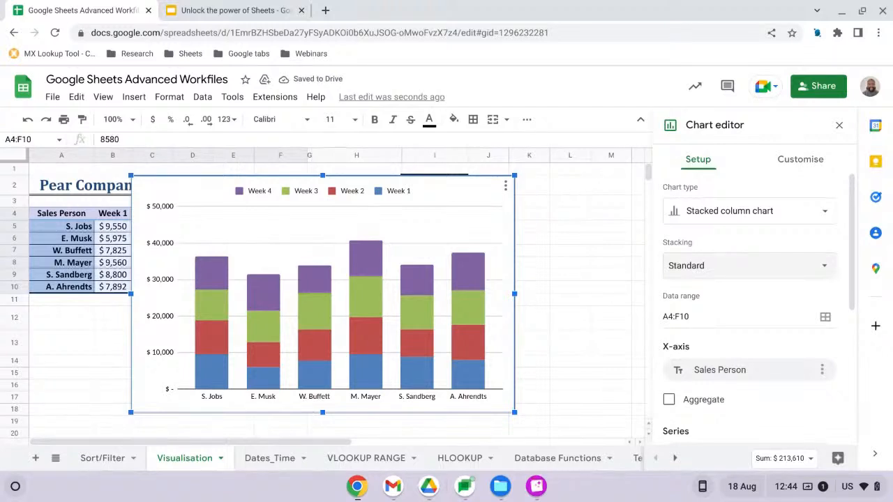
pyautogui.click(791, 283)
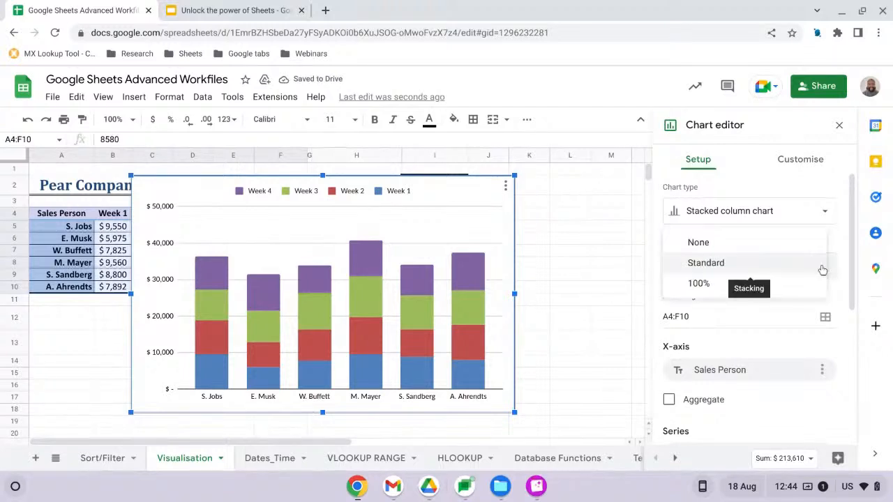
pyautogui.click(726, 286)
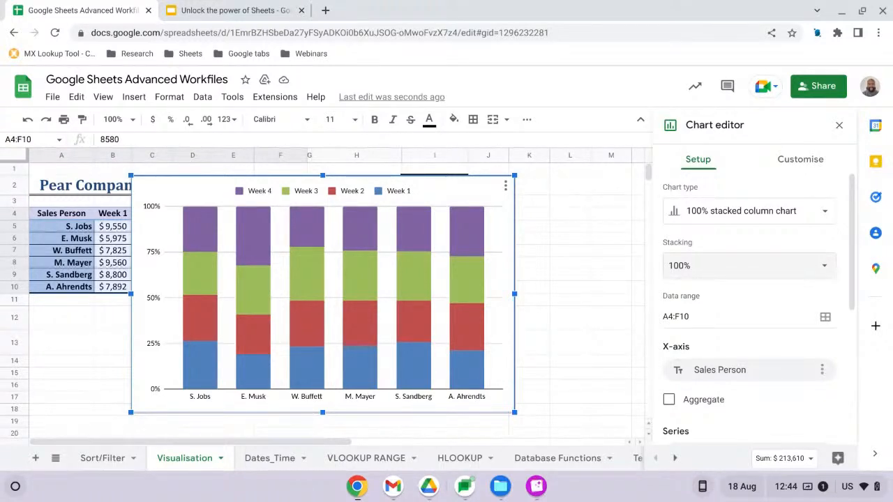
pyautogui.click(802, 275)
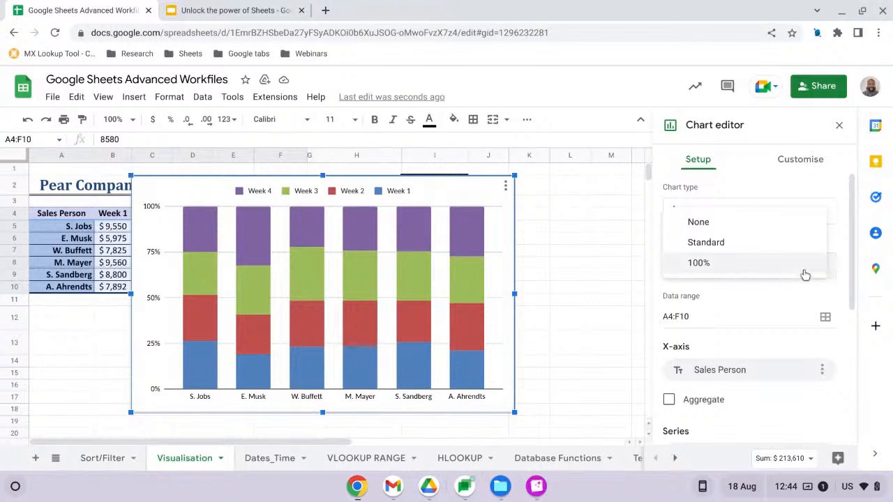
pyautogui.click(742, 225)
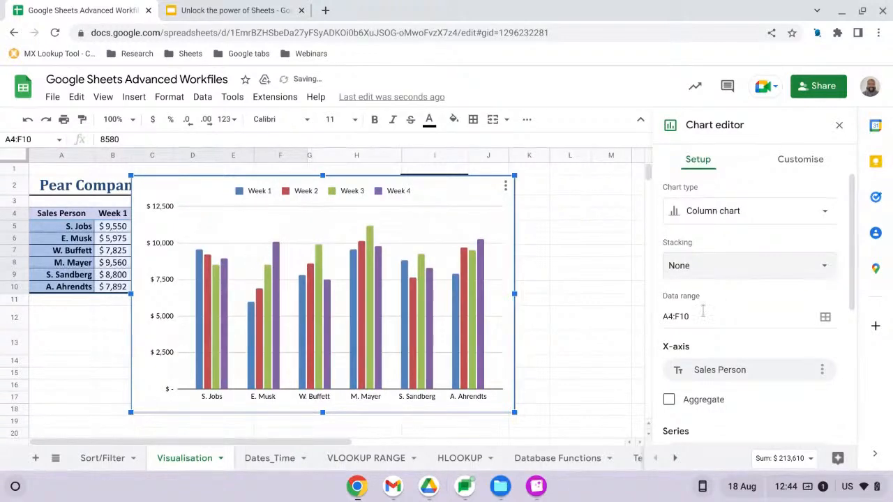
# - Switch the chart's rows and columns to group the bars by week, and widen the chart to extend past column M
pyautogui.scroll(-3, 750, 312)
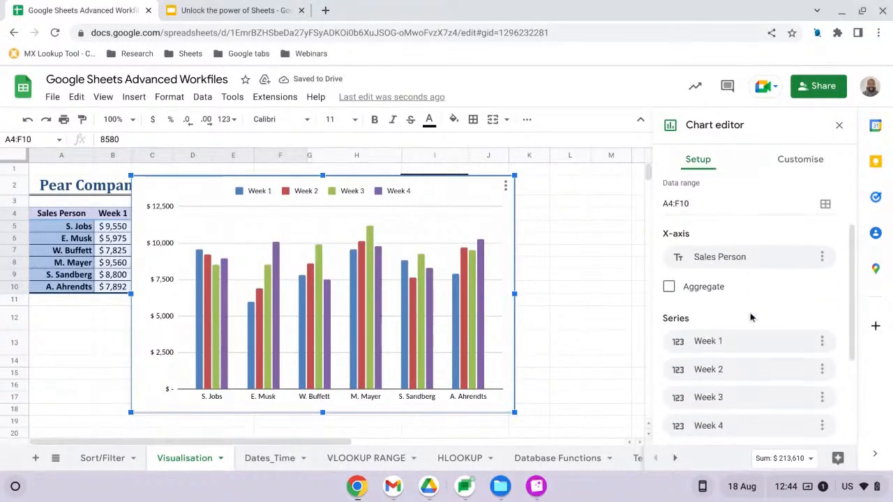
pyautogui.scroll(-1, 750, 317)
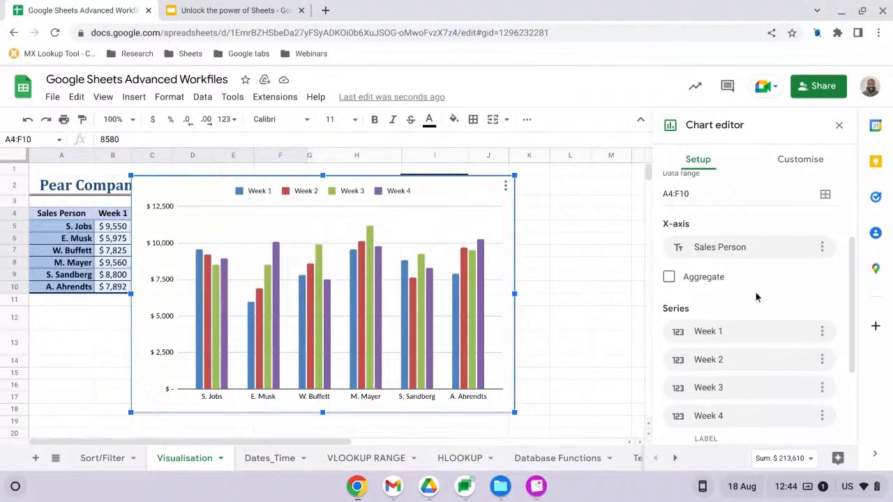
pyautogui.scroll(-3, 755, 291)
pyautogui.scroll(-1, 755, 293)
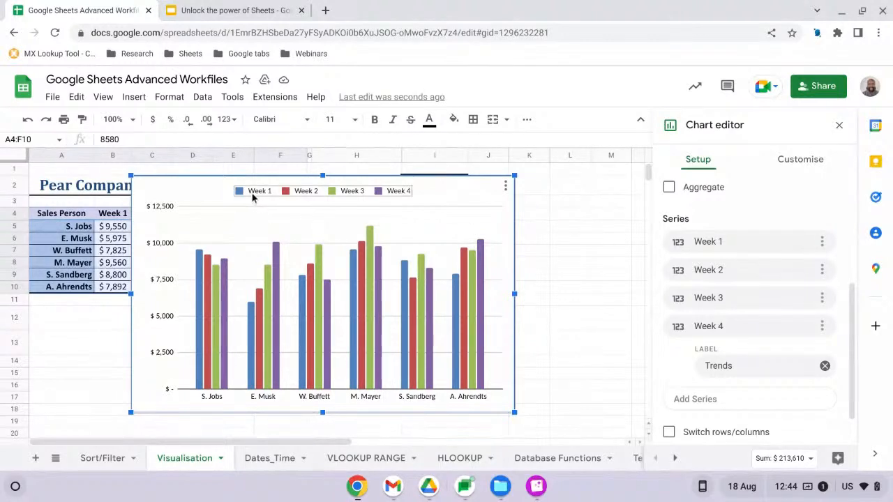
pyautogui.scroll(-2, 760, 307)
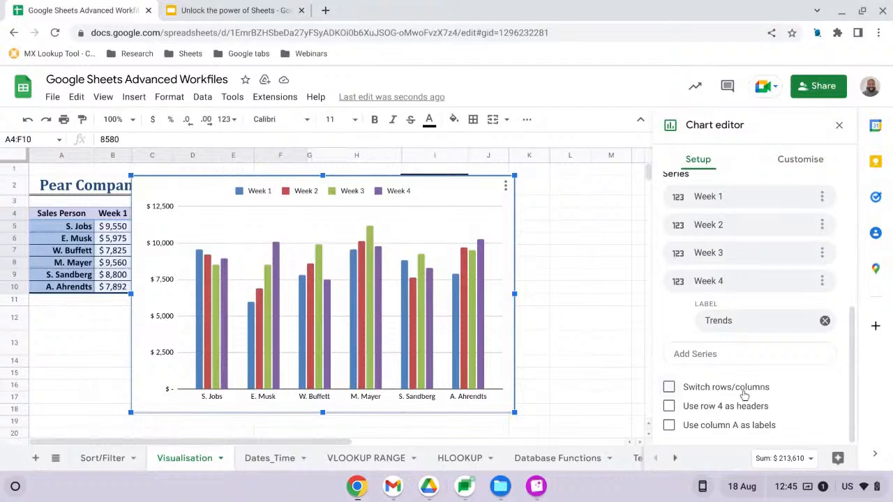
pyautogui.click(669, 388)
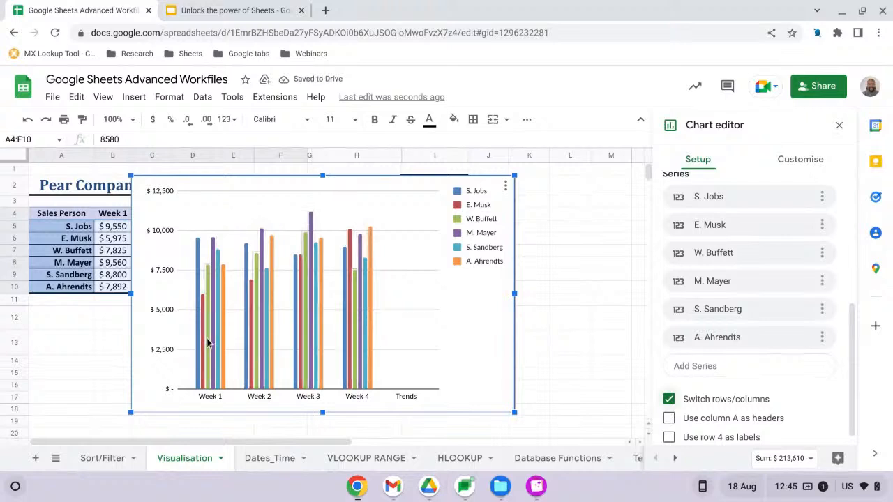
pyautogui.moveTo(515, 294); pyautogui.dragTo(651, 295)
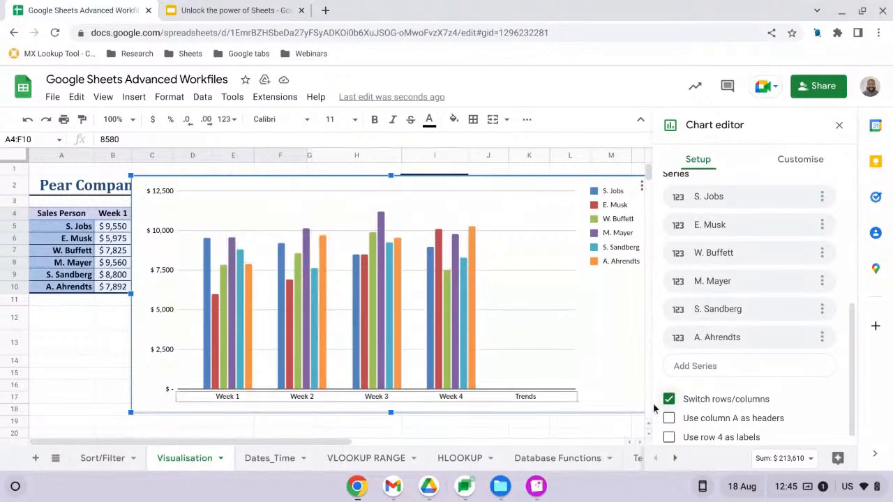
# - Customise the chart style with a light grey background colour and the Wide font
pyautogui.scroll(-1, 740, 372)
pyautogui.scroll(5, 740, 373)
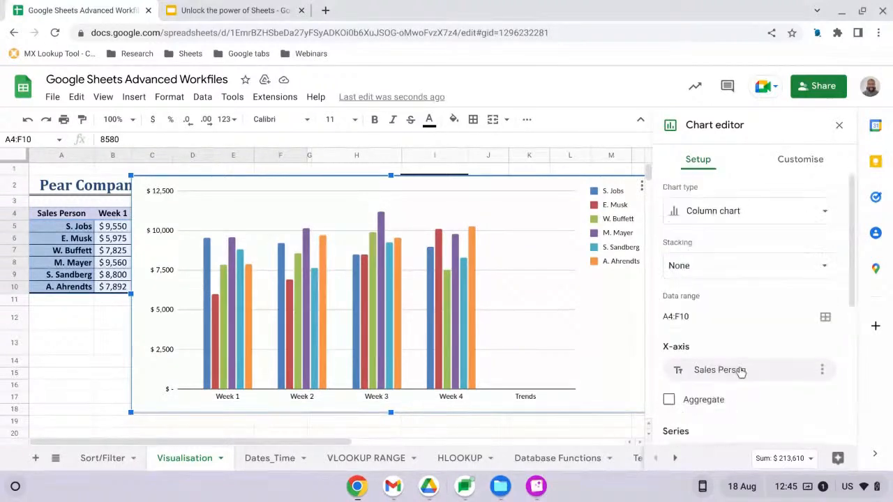
pyautogui.scroll(-5, 741, 372)
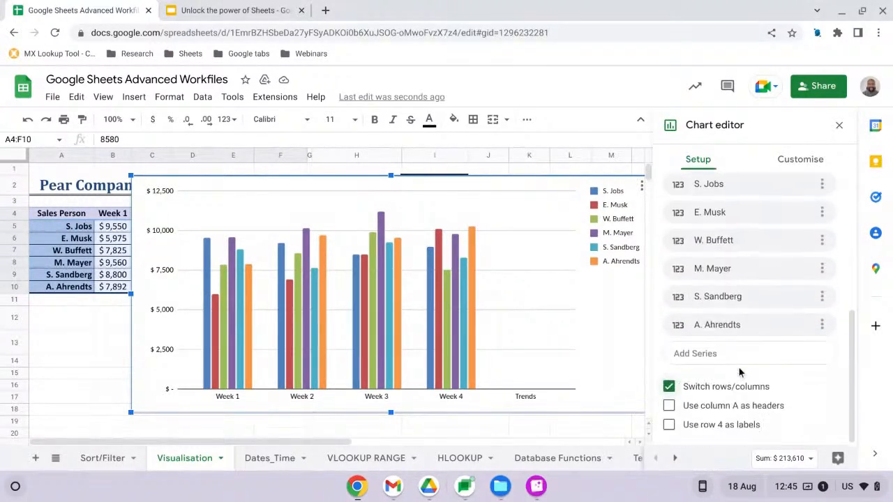
pyautogui.scroll(5, 739, 372)
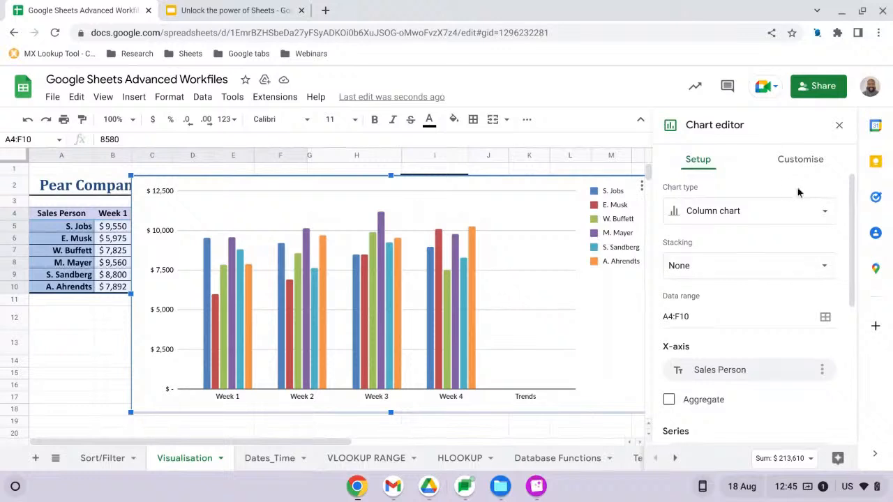
pyautogui.click(809, 162)
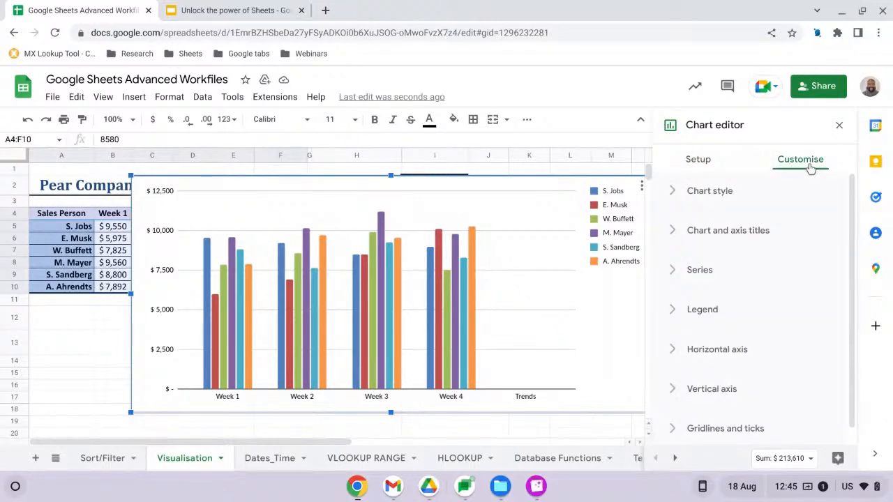
pyautogui.click(703, 196)
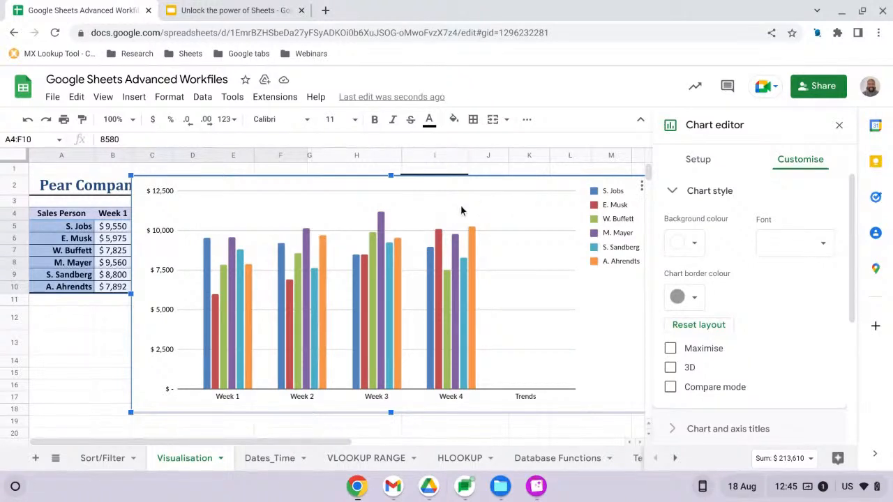
pyautogui.click(694, 245)
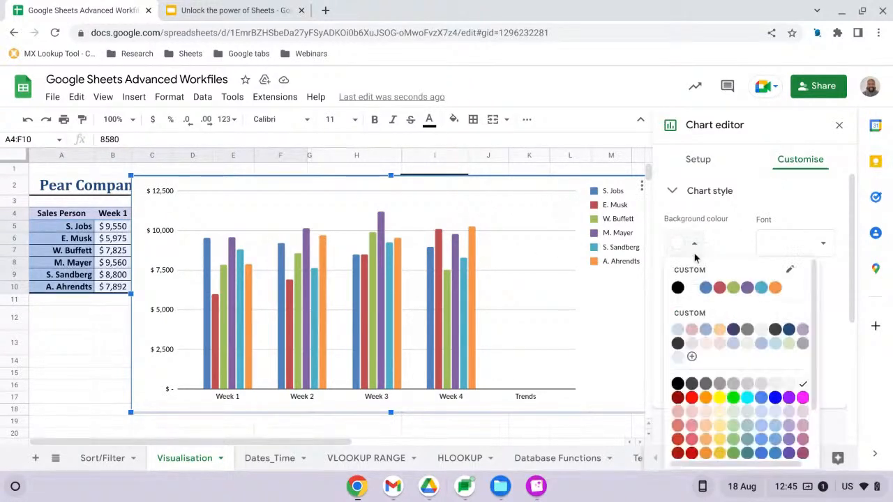
pyautogui.click(761, 335)
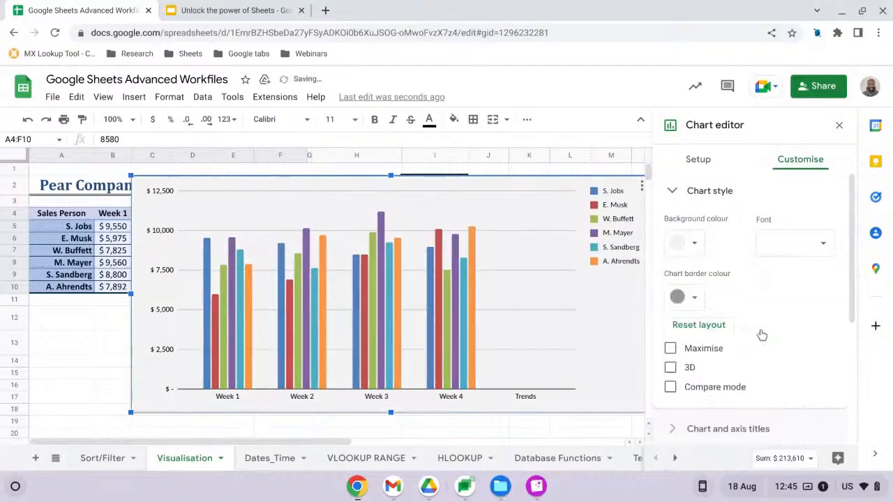
pyautogui.click(824, 247)
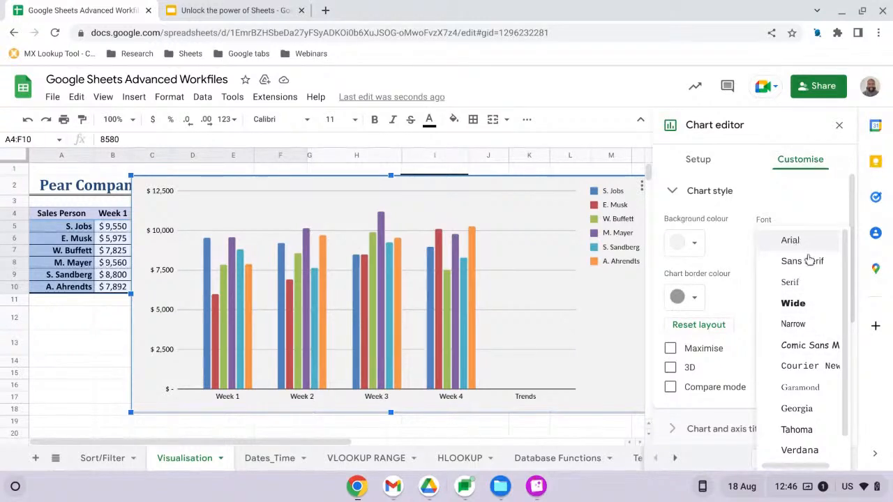
pyautogui.click(803, 304)
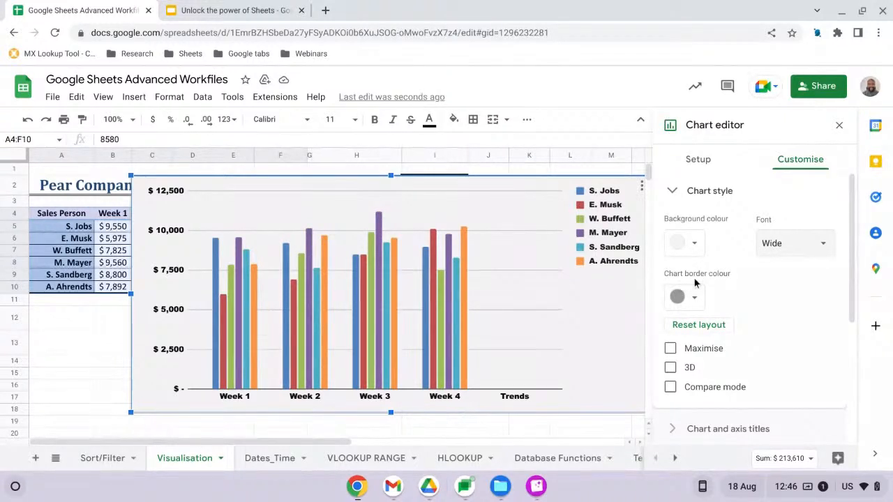
# - Try the Maximise and 3D options on the chart one at a time, turning each off again
pyautogui.scroll(-1, 744, 299)
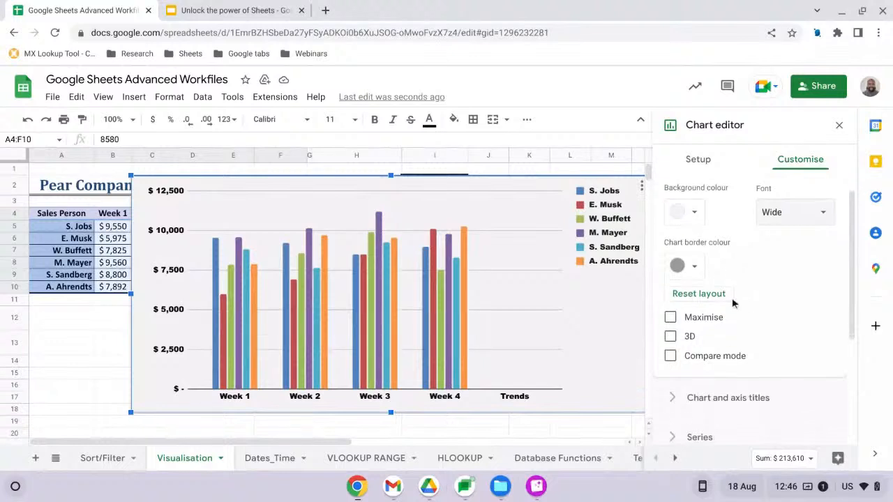
pyautogui.scroll(-1, 749, 314)
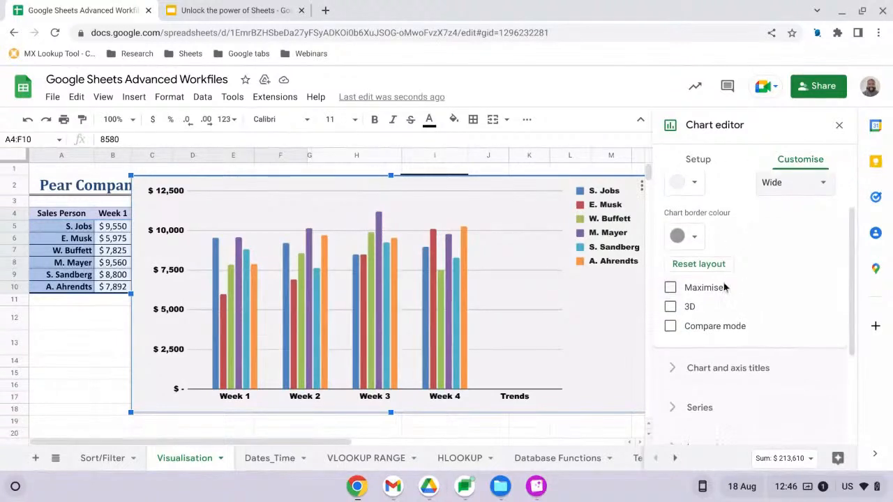
pyautogui.click(671, 288)
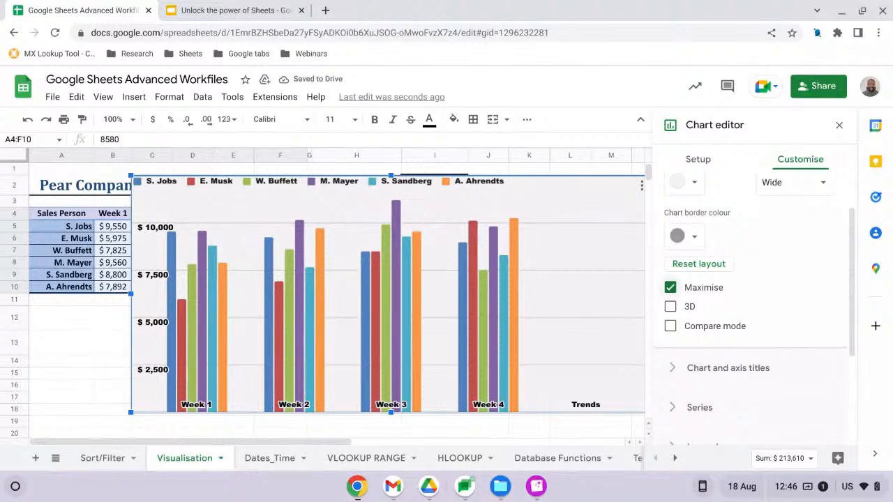
pyautogui.click(670, 287)
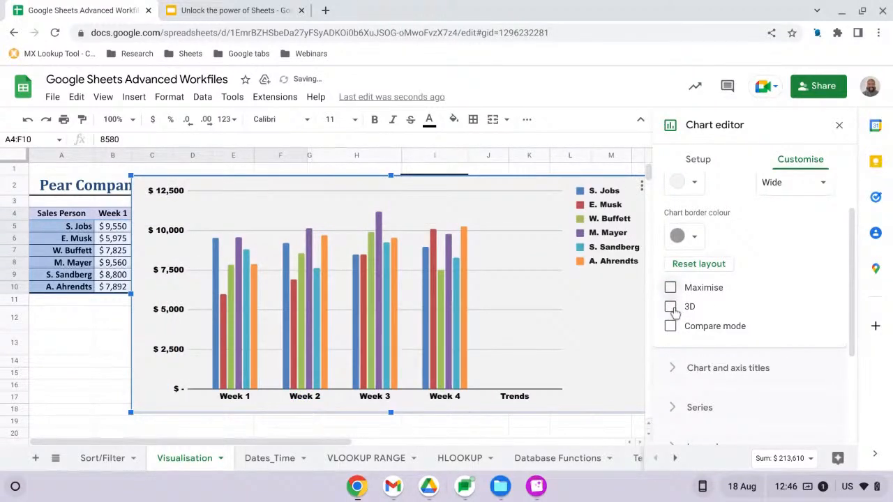
pyautogui.click(670, 307)
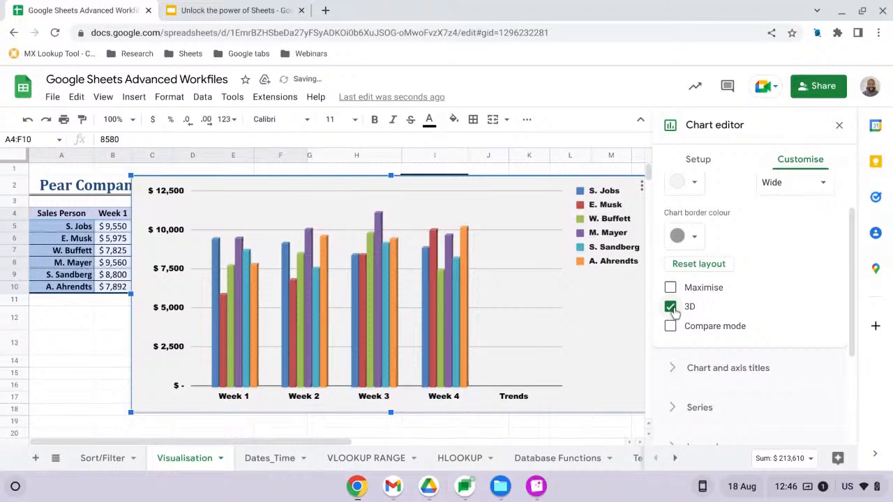
pyautogui.click(670, 307)
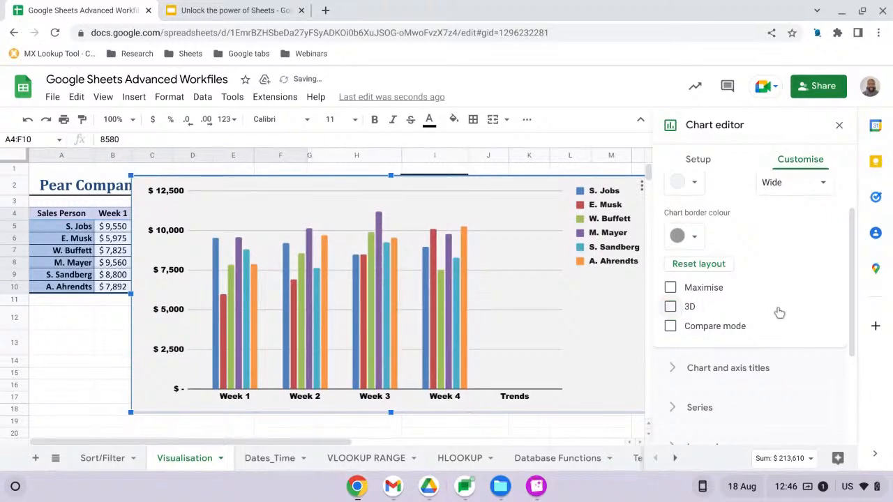
pyautogui.scroll(-1, 774, 307)
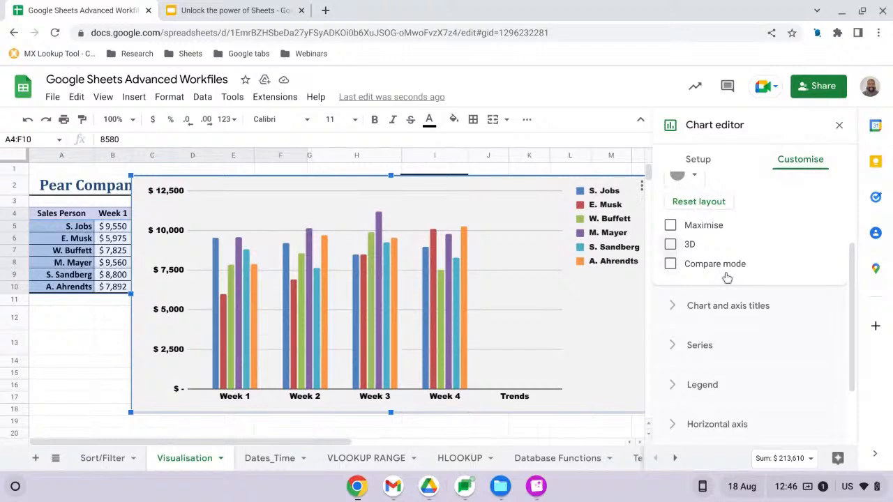
pyautogui.scroll(3, 752, 279)
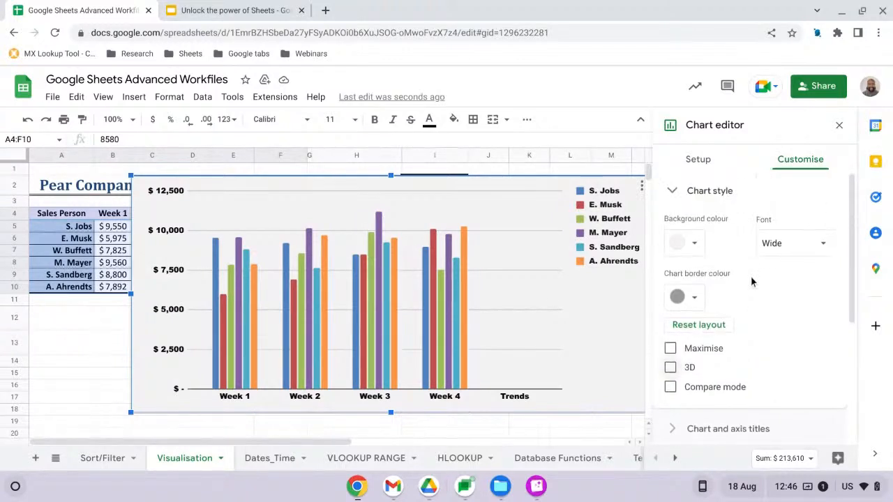
# - Give the column chart the title "Sales Comparison"
pyautogui.click(674, 193)
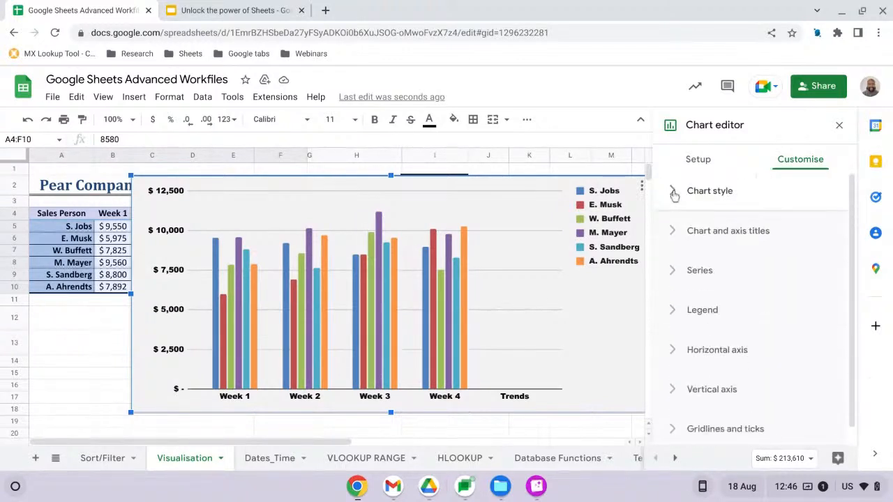
pyautogui.click(675, 232)
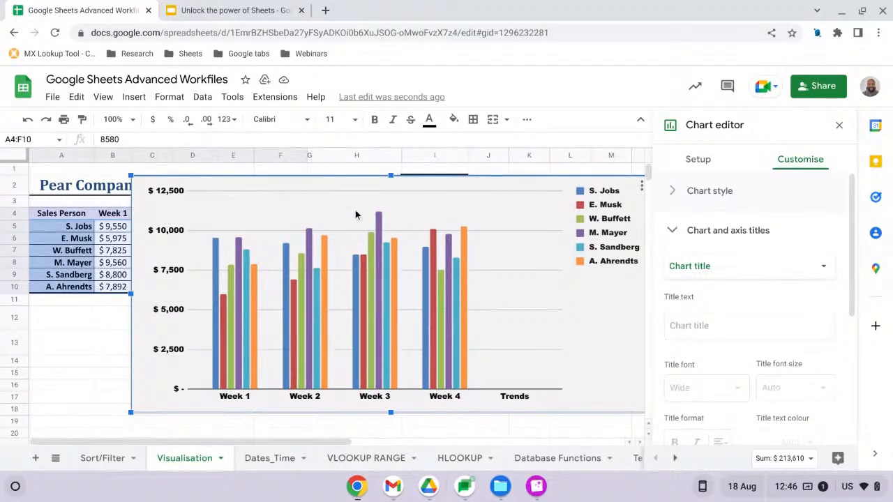
pyautogui.click(703, 328)
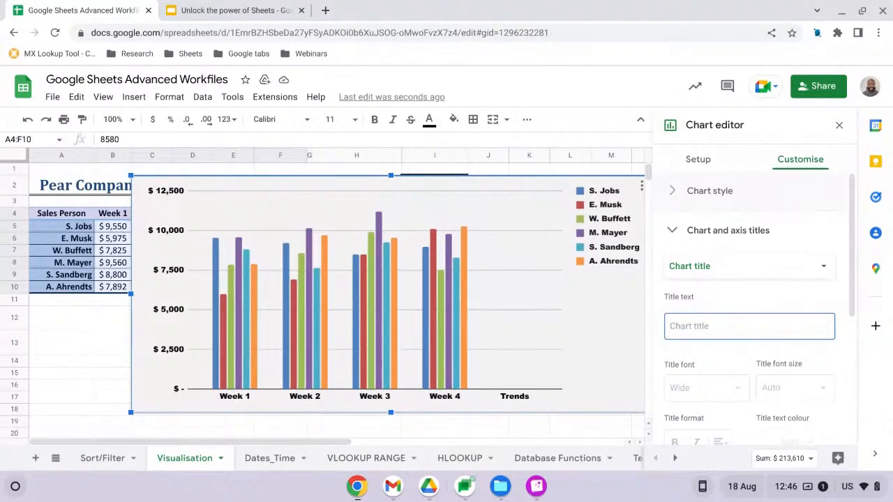
pyautogui.write('Sale')
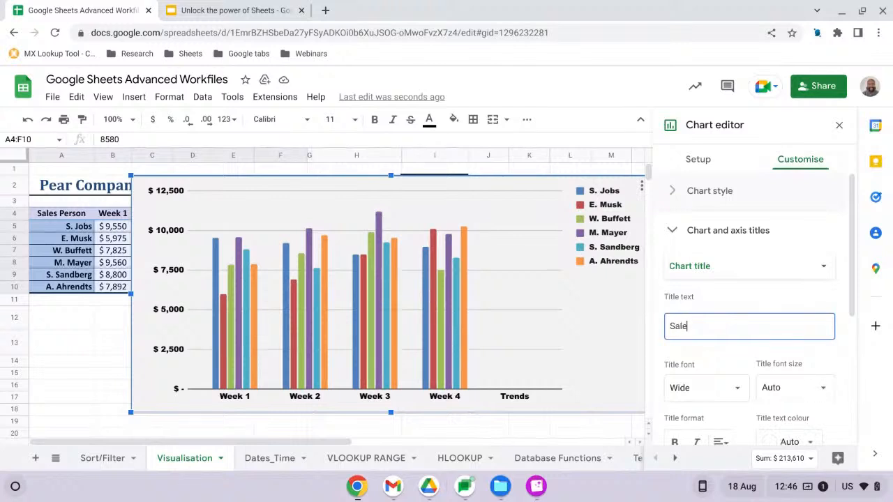
pyautogui.write('s Comparison')
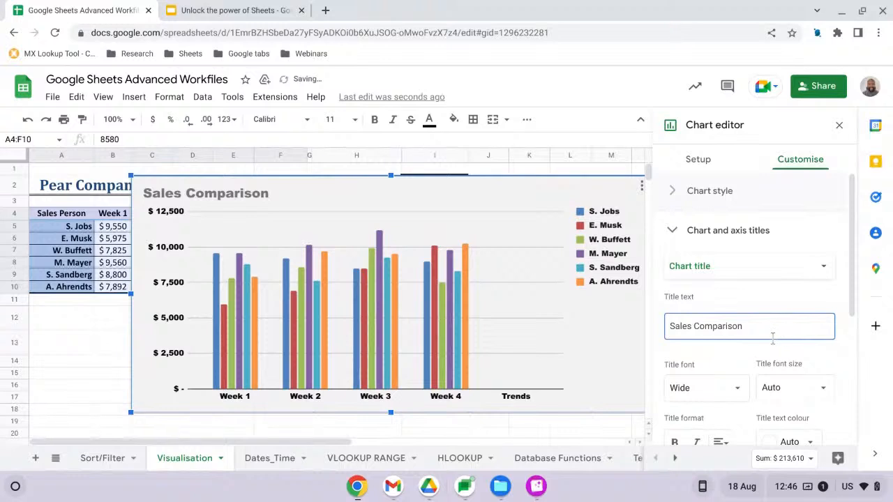
# - Centre the chart title and make it bold
pyautogui.scroll(-2, 746, 333)
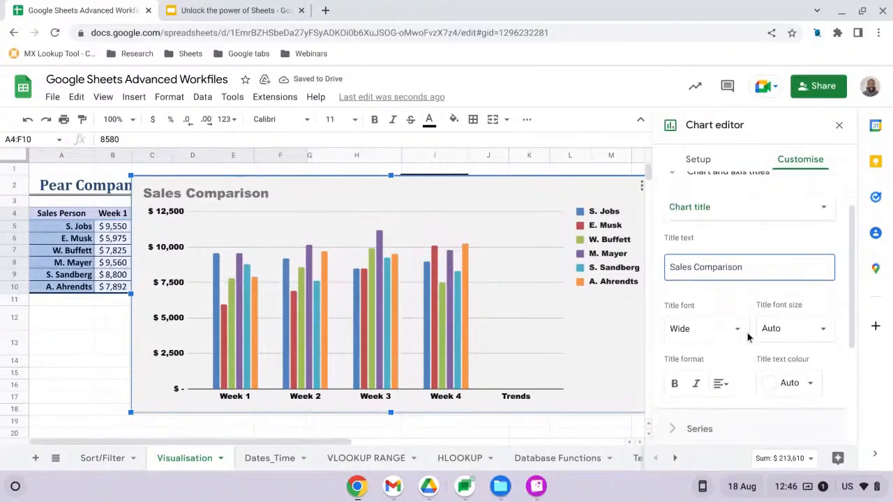
pyautogui.click(721, 380)
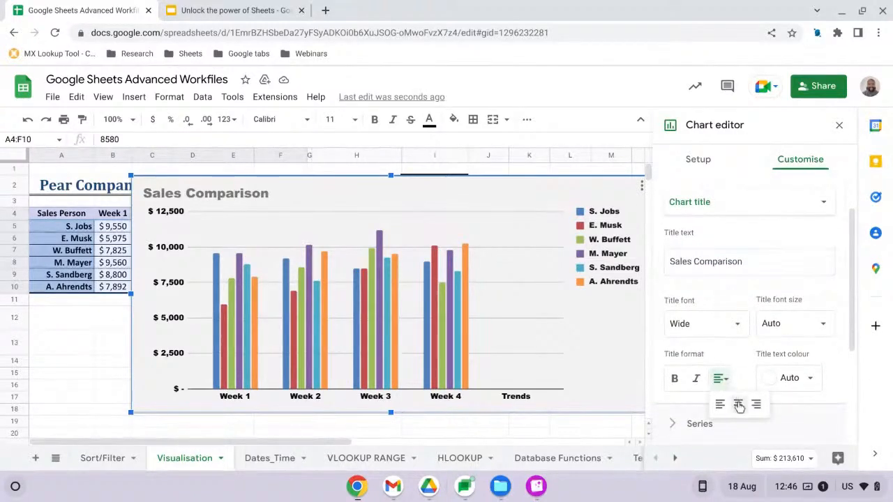
pyautogui.click(739, 406)
pyautogui.click(677, 380)
# - Try font size 18 for the chart title, then set it to 24 and colour the title text black
pyautogui.click(821, 325)
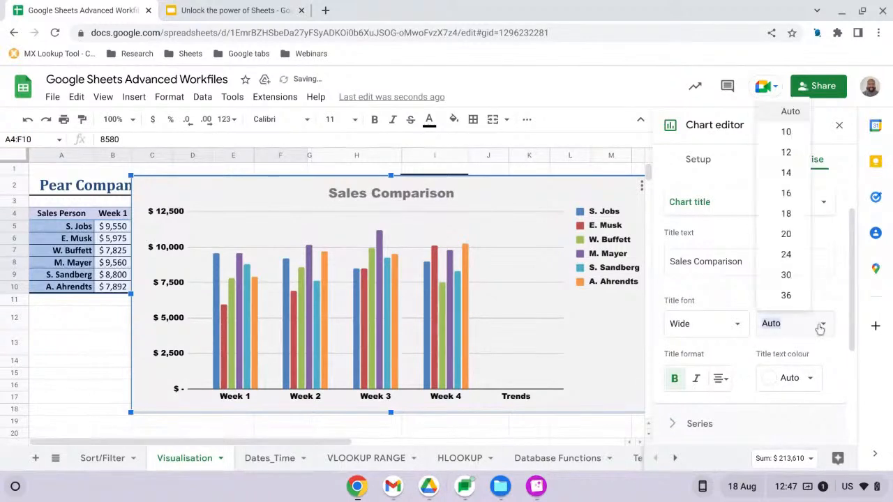
pyautogui.click(787, 214)
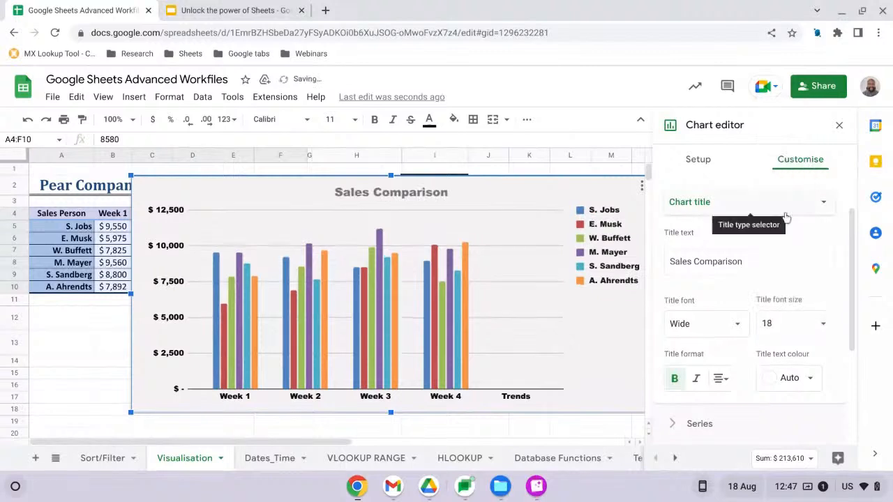
pyautogui.click(820, 330)
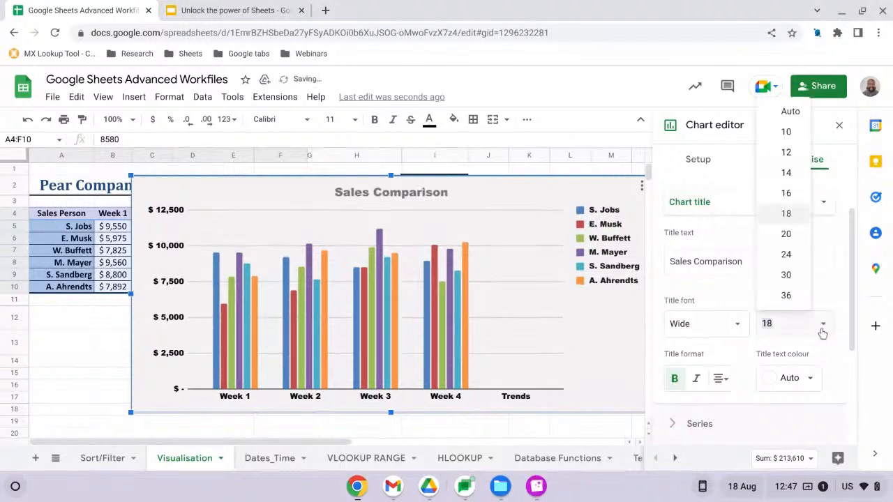
pyautogui.click(791, 256)
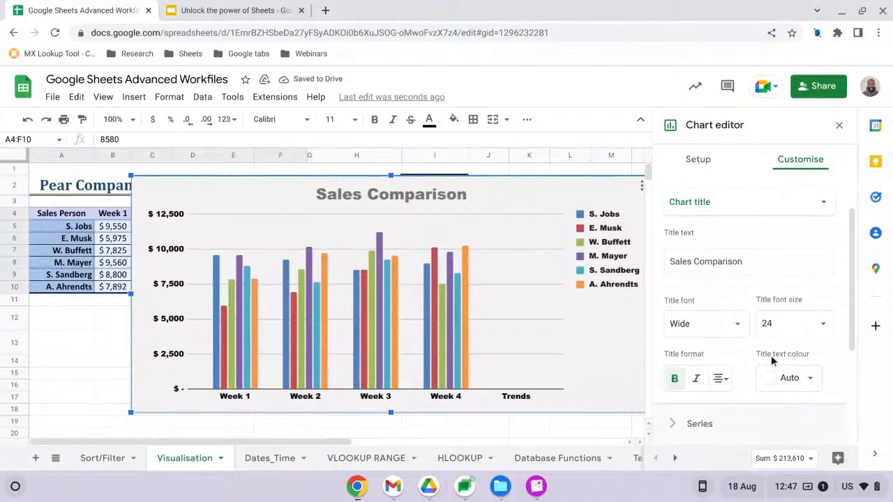
pyautogui.click(806, 379)
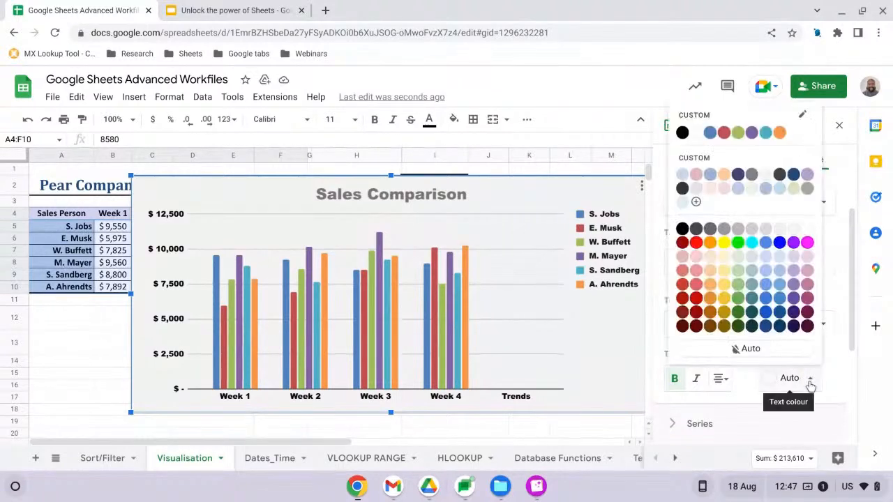
pyautogui.click(682, 133)
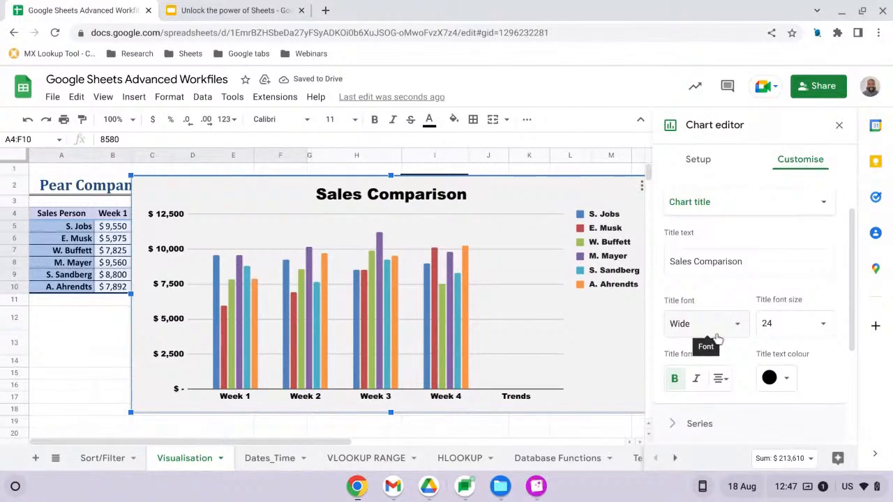
pyautogui.scroll(-1, 761, 338)
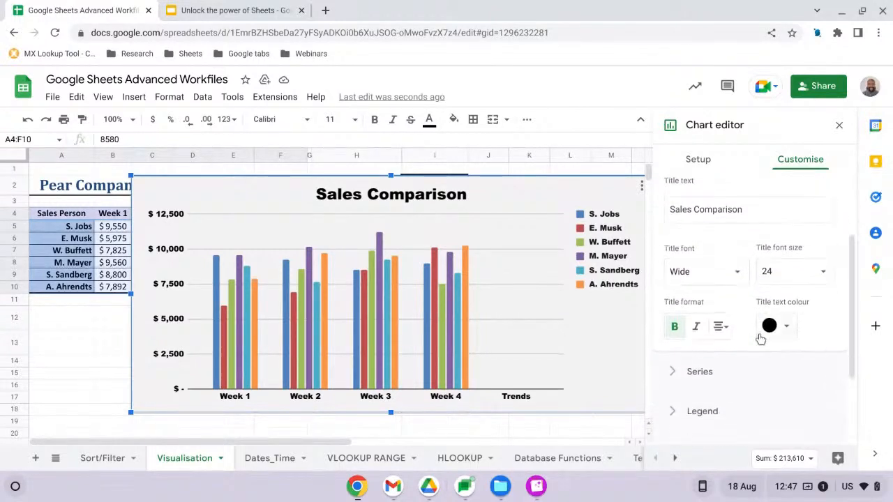
pyautogui.scroll(2, 760, 339)
pyautogui.click(673, 231)
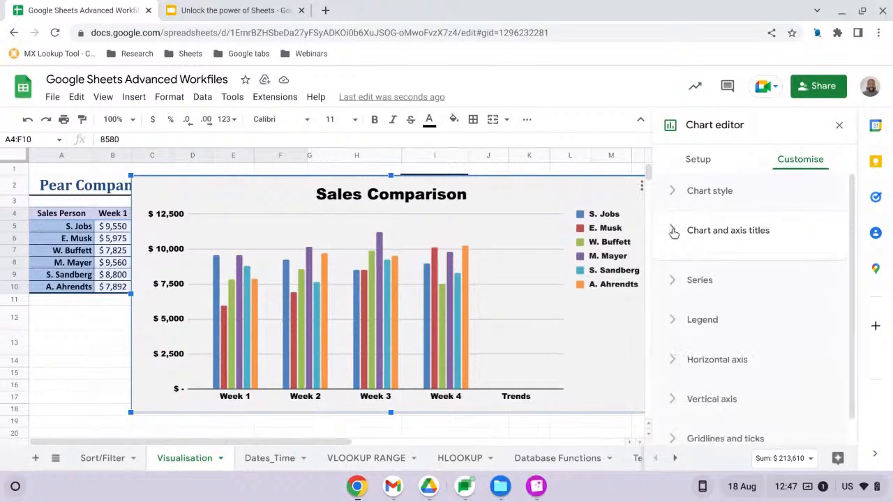
# - Try olive green as the fill colour of the S. Jobs series, then set it to bright green
pyautogui.click(677, 271)
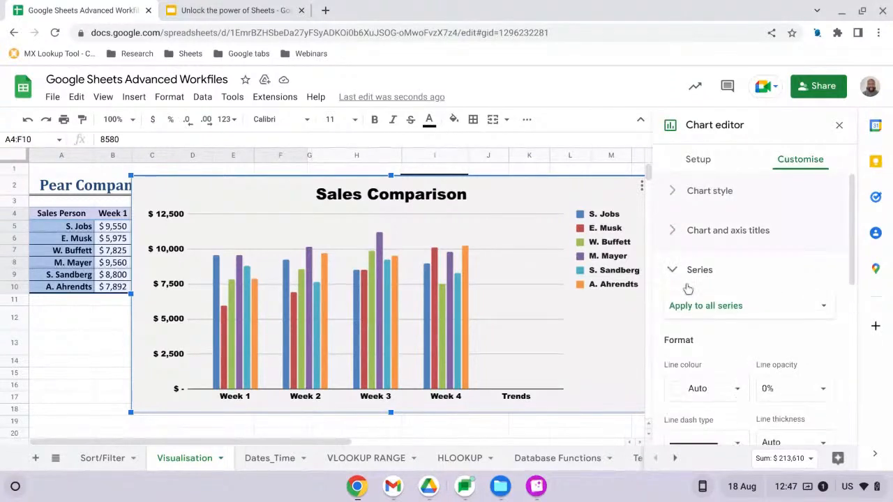
pyautogui.scroll(-1, 688, 289)
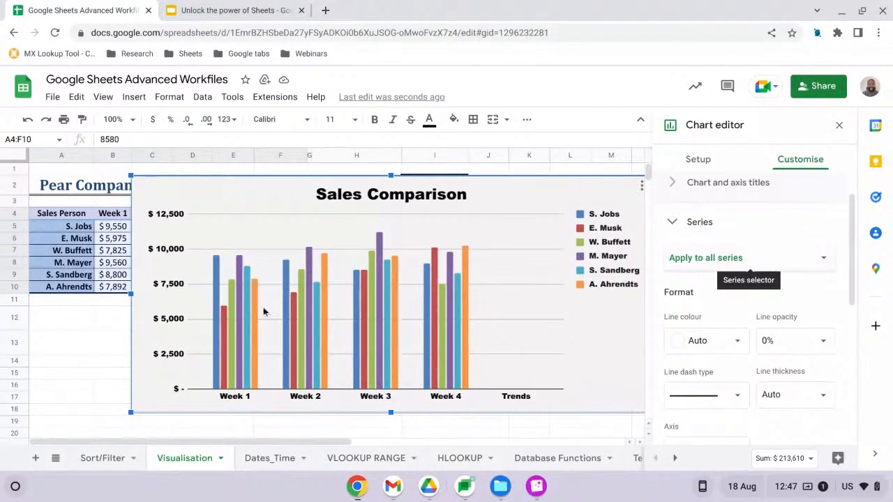
pyautogui.click(803, 265)
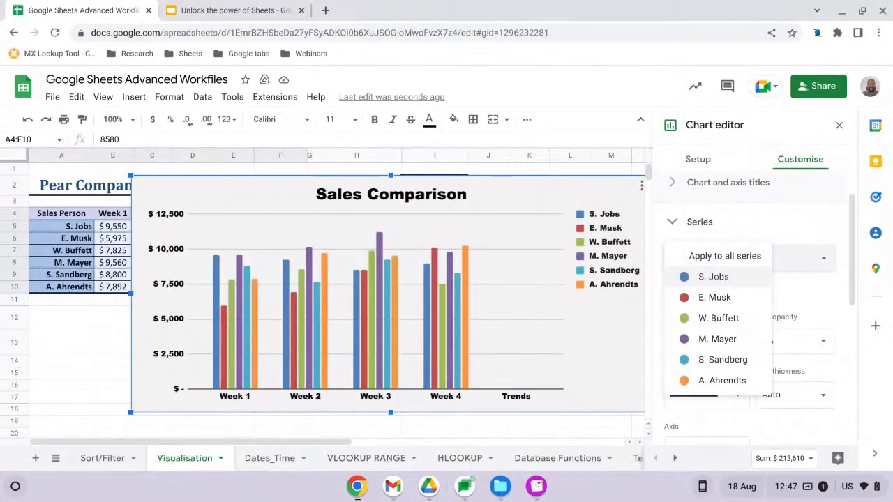
pyautogui.click(720, 277)
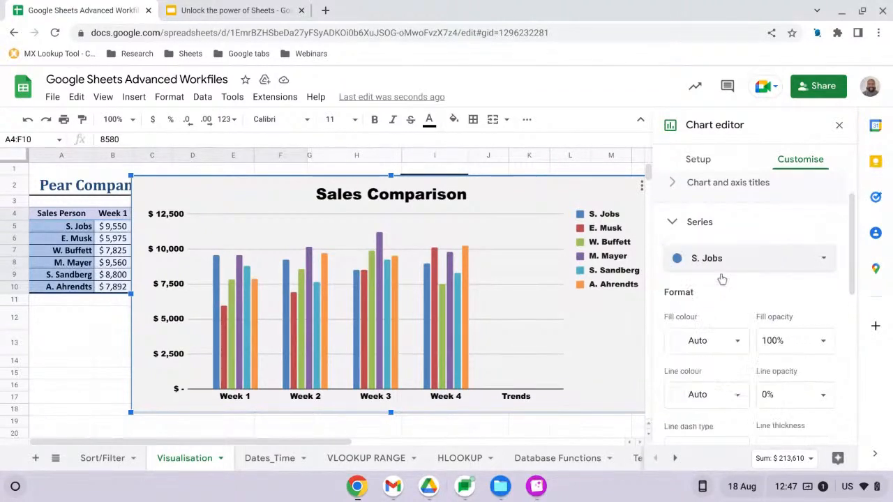
pyautogui.click(735, 343)
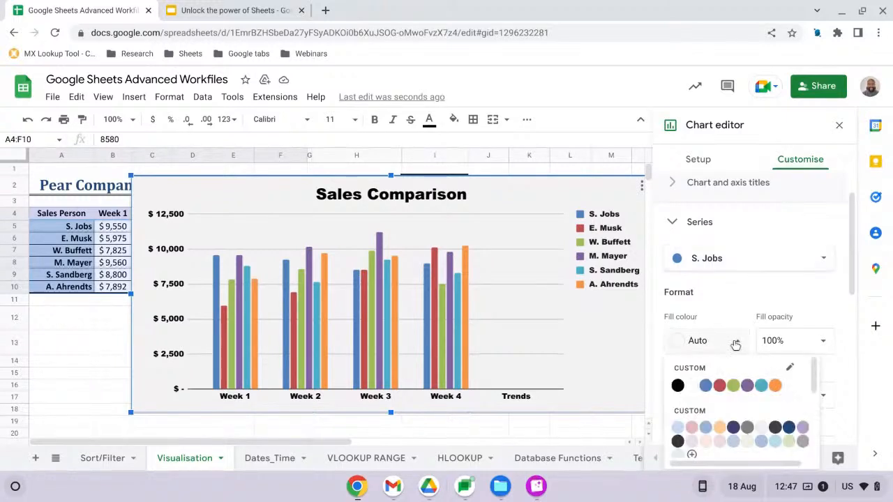
pyautogui.click(735, 388)
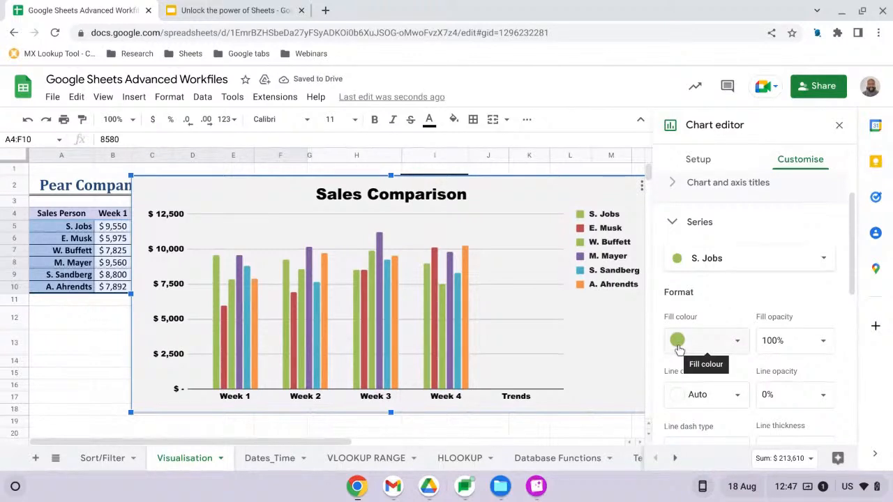
pyautogui.scroll(-1, 677, 340)
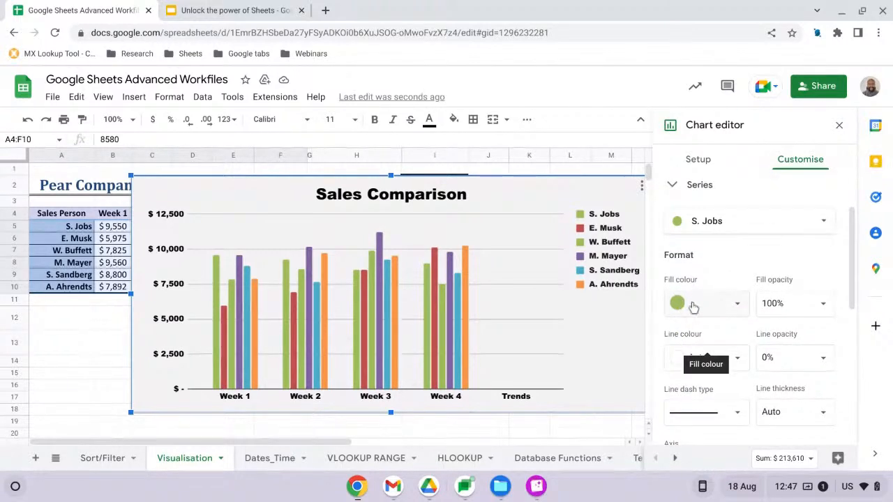
pyautogui.click(736, 304)
pyautogui.scroll(-1, 752, 364)
pyautogui.click(733, 404)
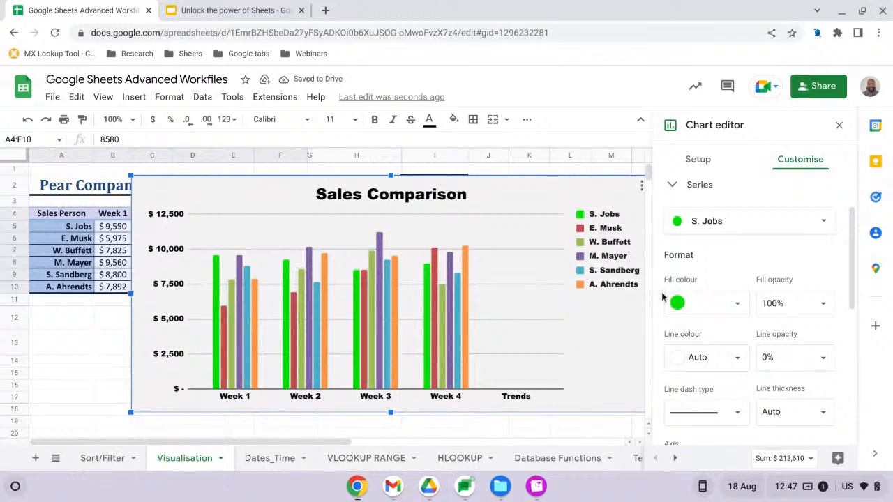
# - Set the line colour of the S. Jobs series to black and look over its remaining formatting options
pyautogui.scroll(-1, 720, 342)
pyautogui.click(738, 324)
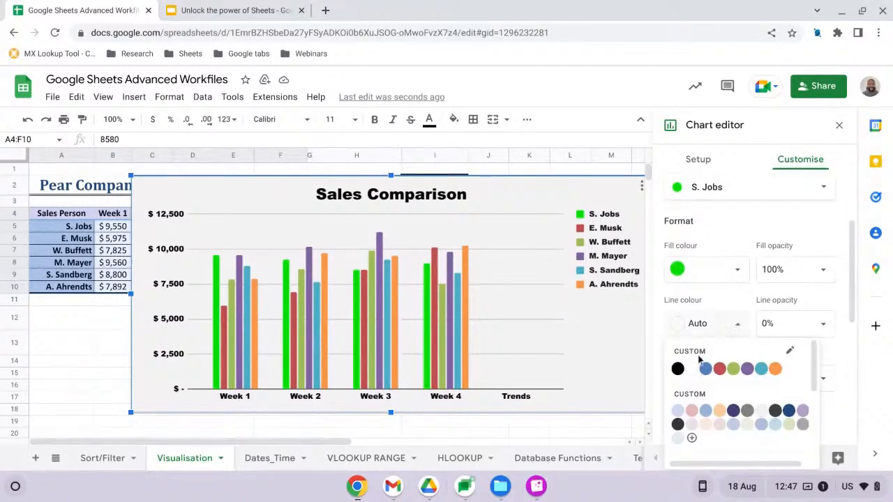
pyautogui.click(677, 369)
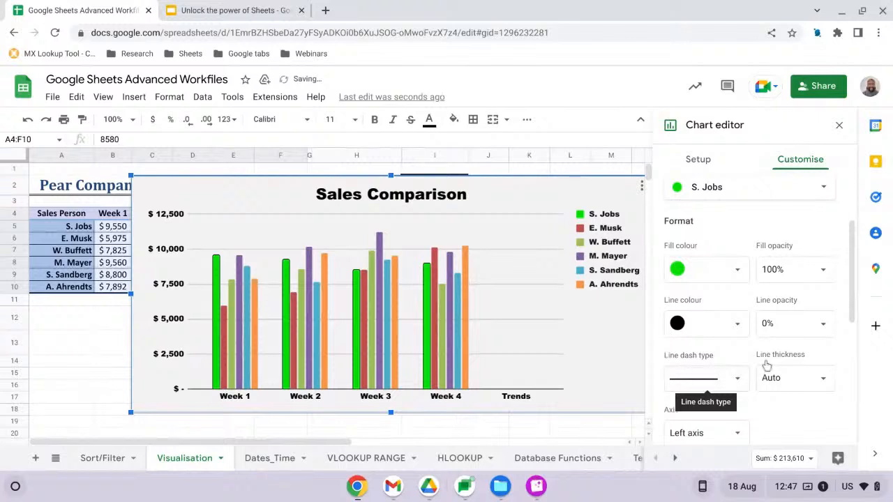
pyautogui.scroll(-2, 757, 354)
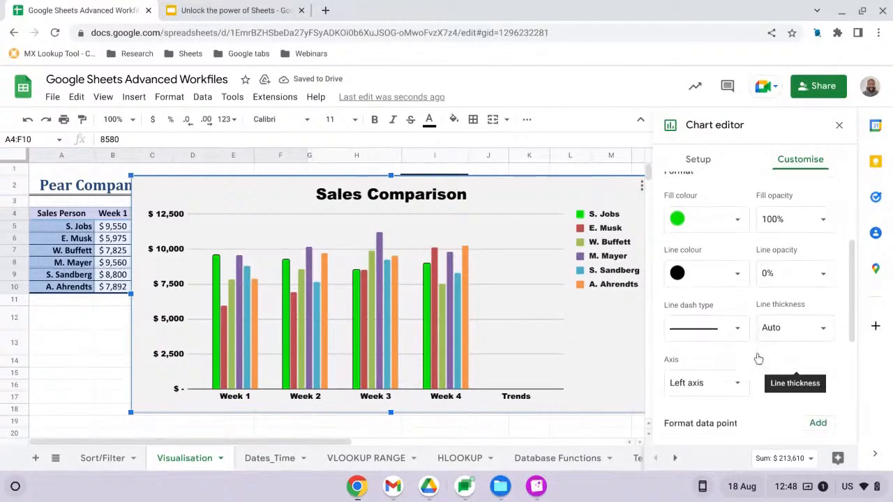
pyautogui.scroll(-1, 758, 358)
pyautogui.scroll(3, 758, 358)
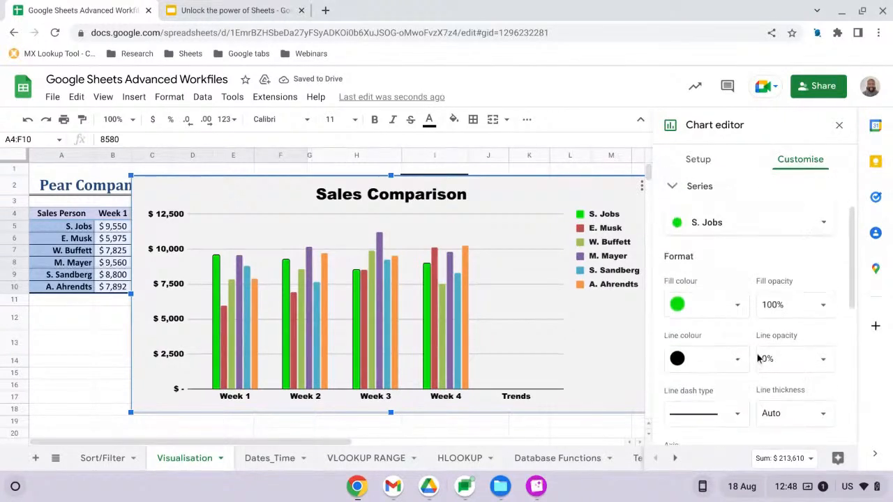
# - Set the fill colour of the S. Sandberg series to blue, then review the other series options and collapse the series settings
pyautogui.scroll(2, 759, 358)
pyautogui.click(816, 282)
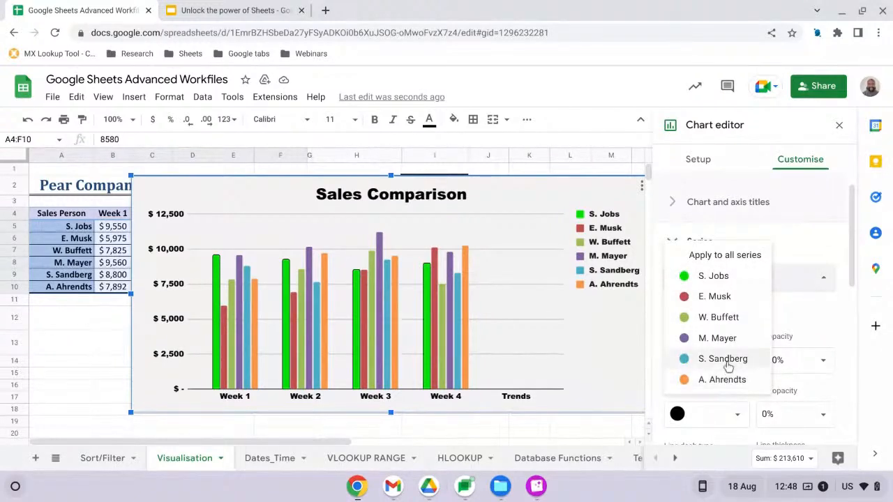
pyautogui.click(726, 361)
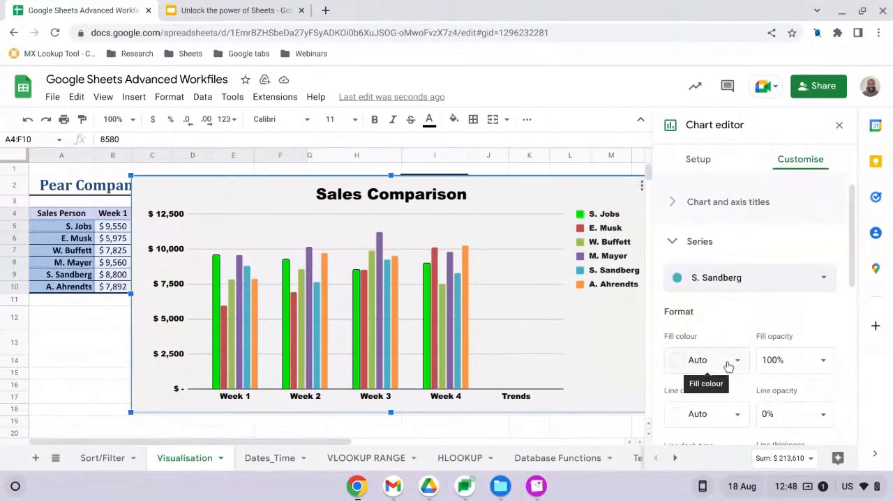
pyautogui.click(733, 360)
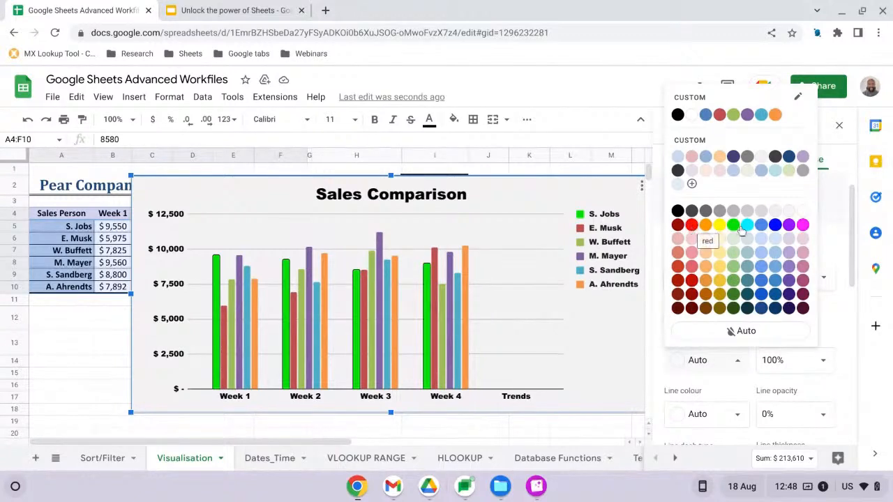
pyautogui.click(776, 225)
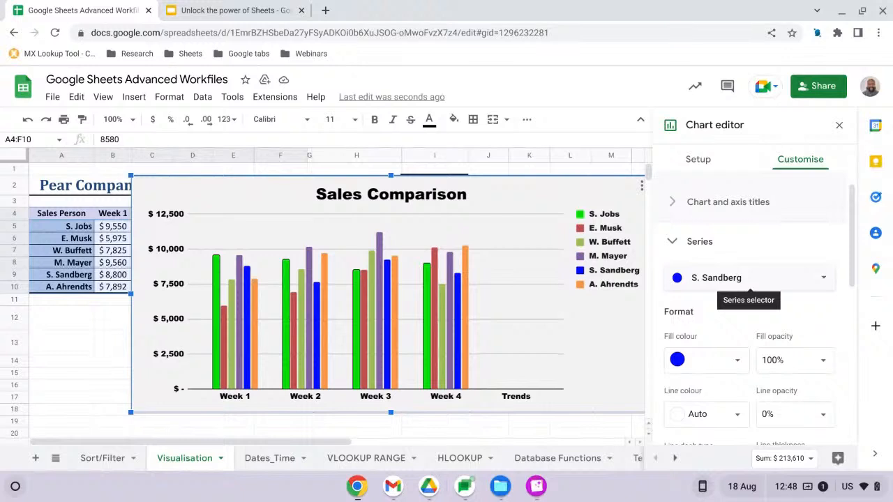
pyautogui.scroll(-3, 800, 274)
pyautogui.scroll(-2, 800, 274)
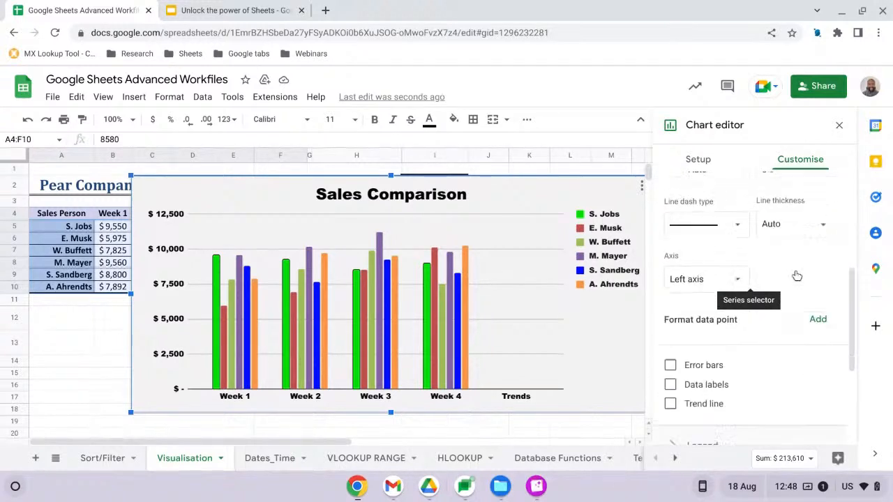
pyautogui.scroll(-2, 797, 275)
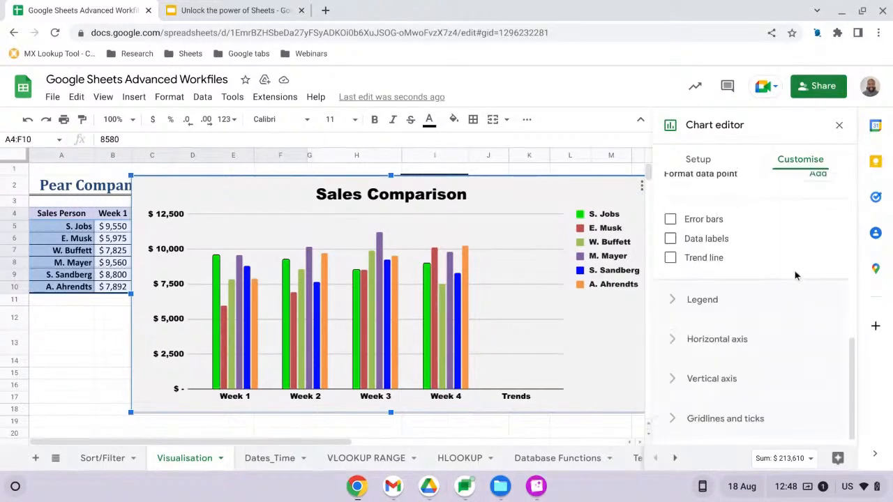
pyautogui.scroll(5, 798, 275)
pyautogui.scroll(2, 731, 210)
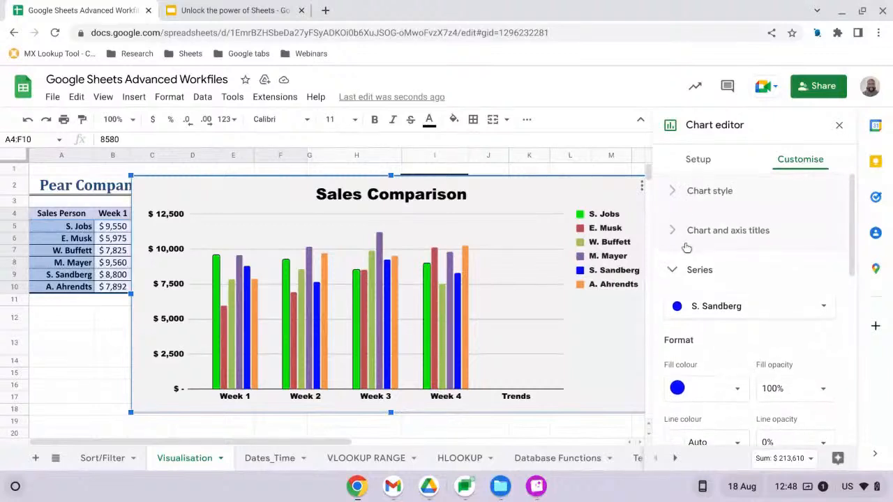
pyautogui.click(698, 270)
pyautogui.scroll(-1, 702, 307)
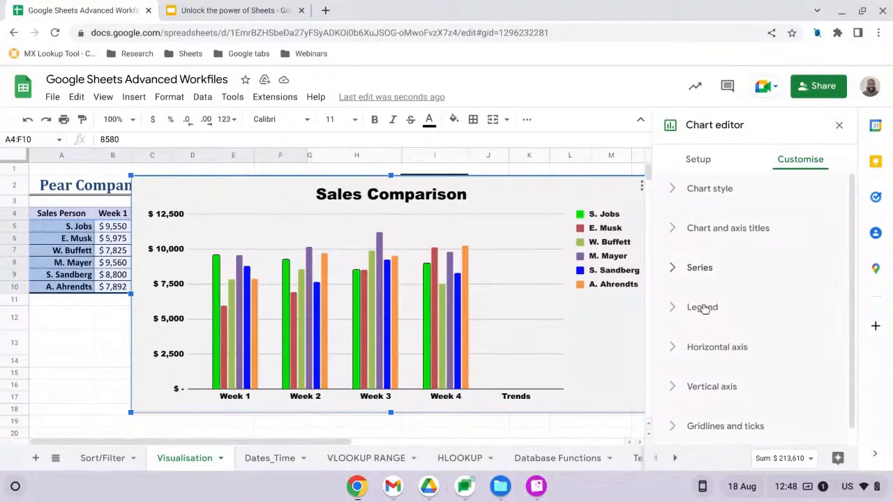
# - Examine the chart legend's font and formatting options and its available positions
pyautogui.click(674, 298)
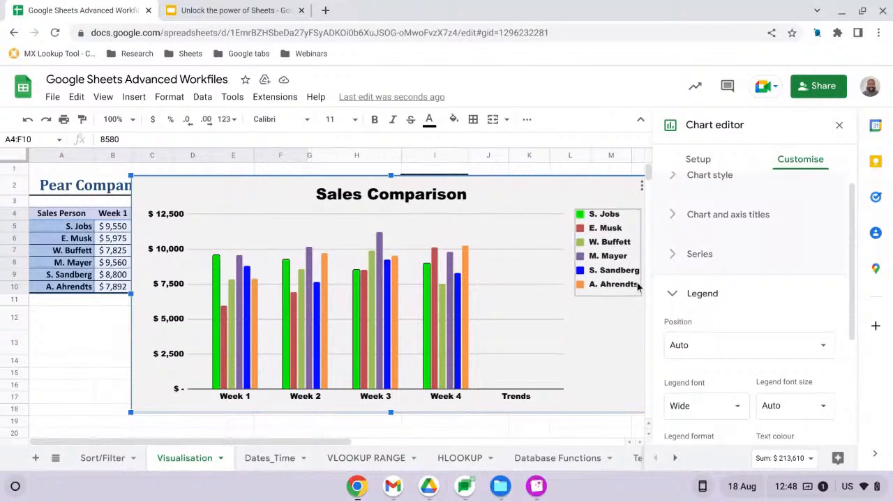
pyautogui.scroll(-2, 621, 281)
pyautogui.scroll(-2, 738, 307)
pyautogui.scroll(-1, 738, 307)
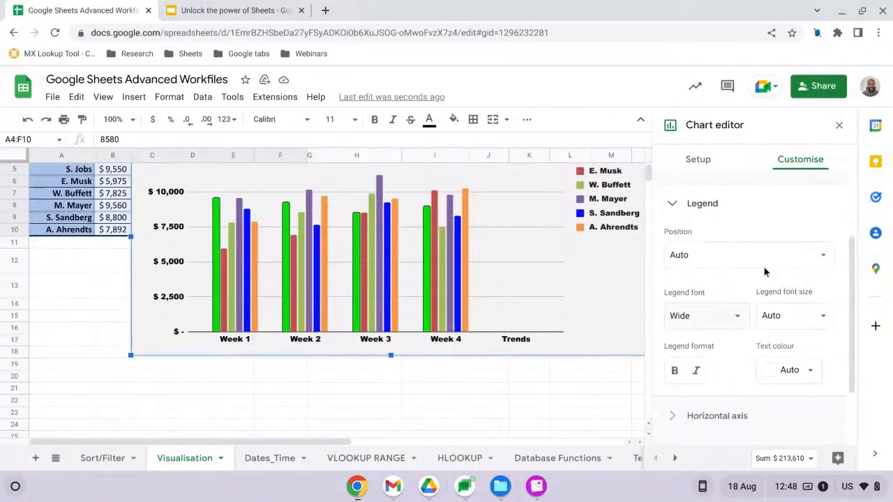
pyautogui.click(787, 257)
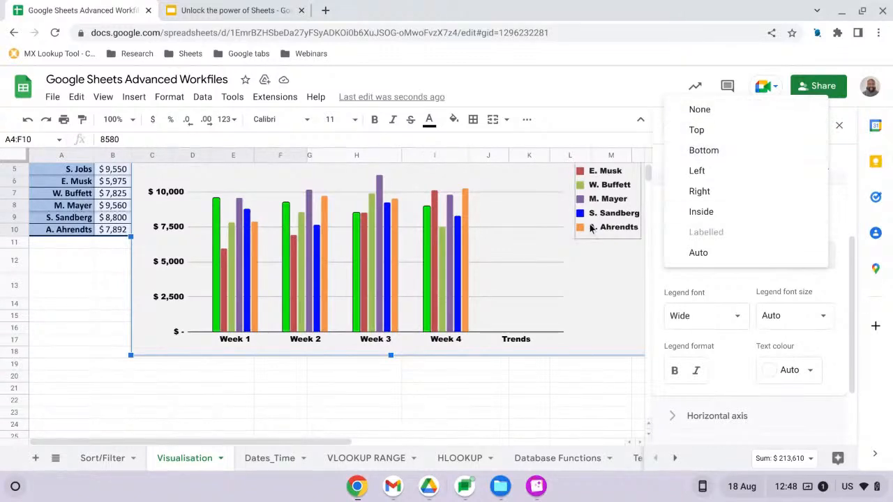
pyautogui.scroll(2, 589, 224)
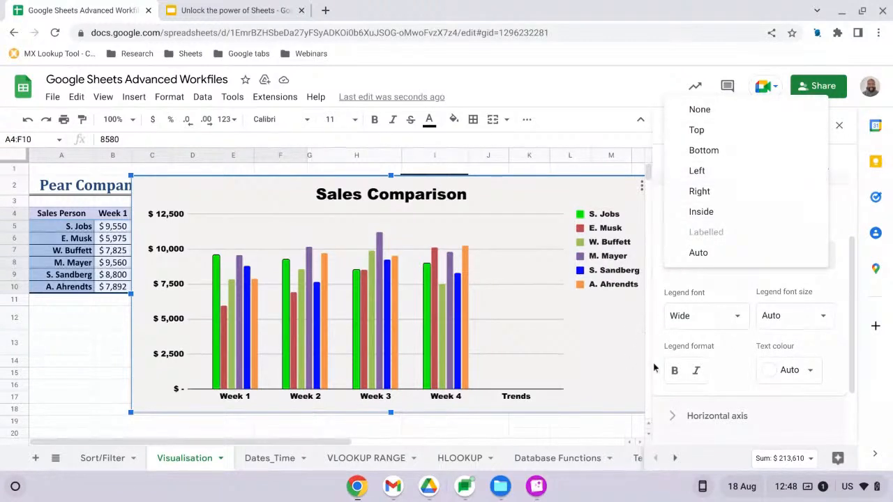
pyautogui.click(802, 416)
# - Look over the horizontal axis label and ordering options, then close the chart editor
pyautogui.click(803, 414)
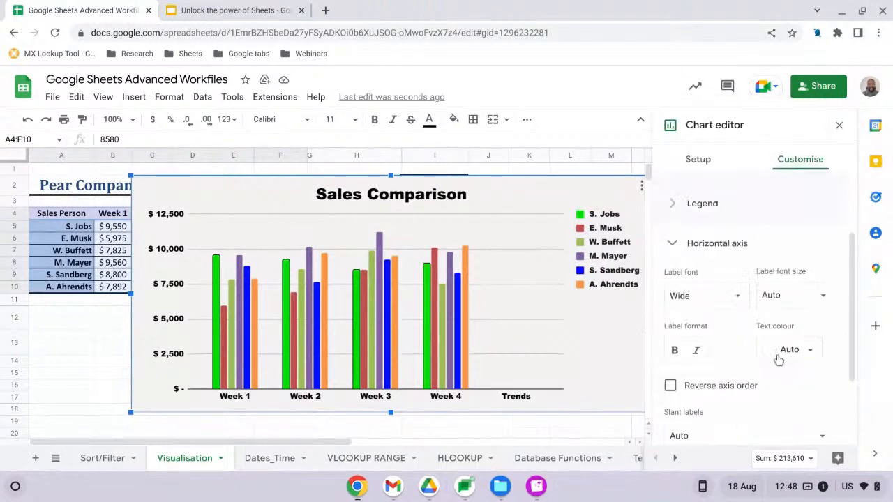
pyautogui.click(685, 243)
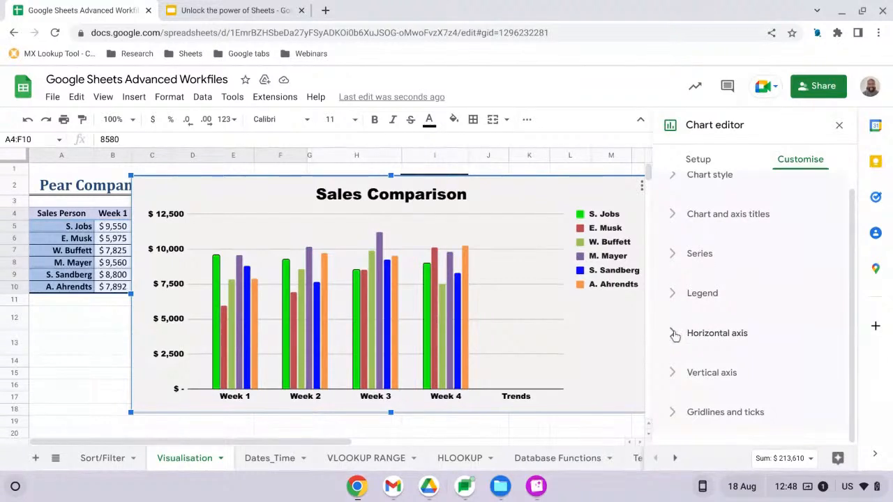
pyautogui.click(675, 335)
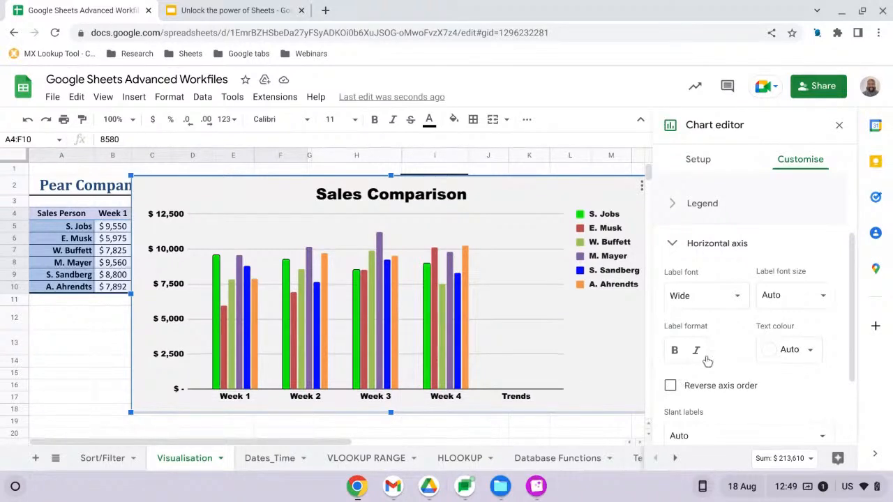
pyautogui.scroll(-1, 706, 356)
pyautogui.scroll(3, 705, 357)
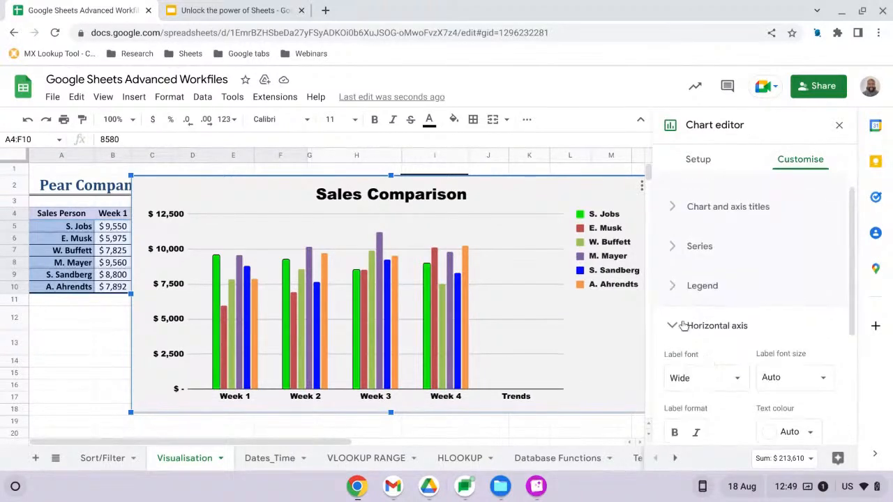
pyautogui.click(677, 338)
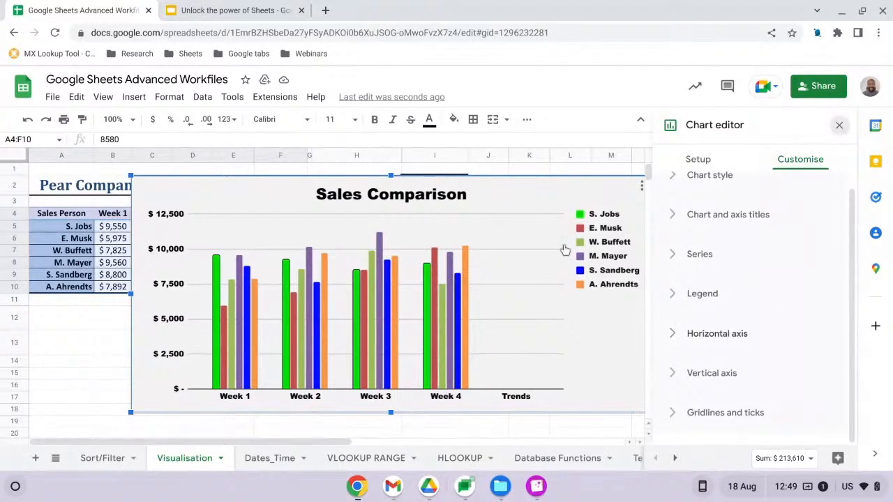
pyautogui.press('Escape')
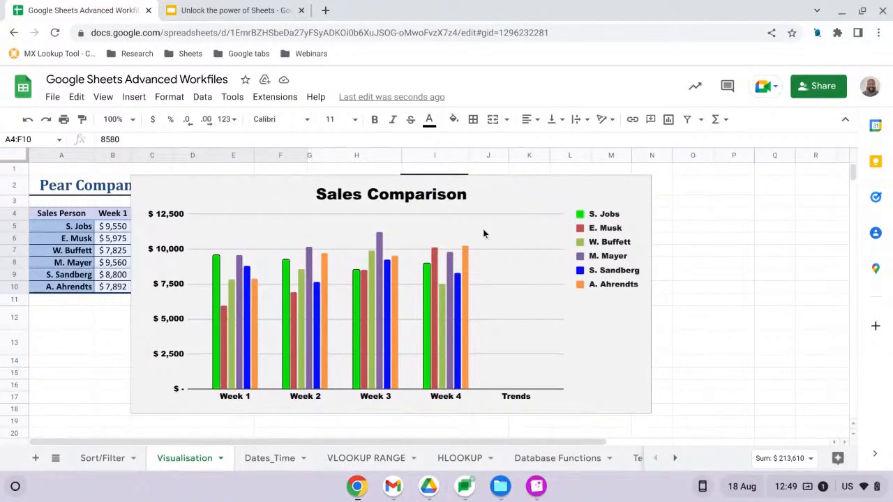
# - Move the Sales Comparison chart to the right so that it no longer covers the weekly sales table
pyautogui.click(498, 187)
pyautogui.moveTo(498, 185); pyautogui.dragTo(826, 187)
pyautogui.moveTo(892, 199)
pyautogui.mouseDown()
pyautogui.moveTo(876, 183)
pyautogui.moveTo(890, 289)
pyautogui.moveTo(889, 208)
pyautogui.moveTo(872, 187)
pyautogui.moveTo(876, 199)
pyautogui.mouseUp()
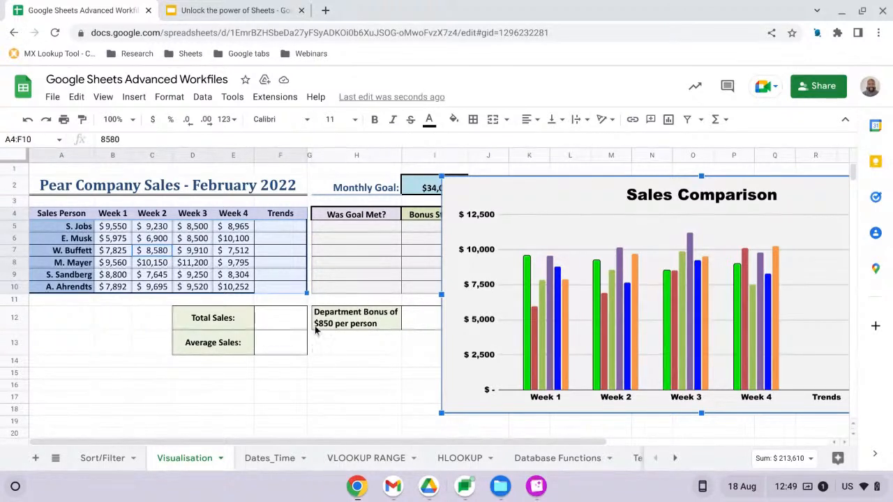
# - Move the weekly sales table from A4:F10 down one row to A5:F11
pyautogui.hotkey('ctrl', 'c')
pyautogui.press('Down')
pyautogui.hotkey('ctrl', 'v')
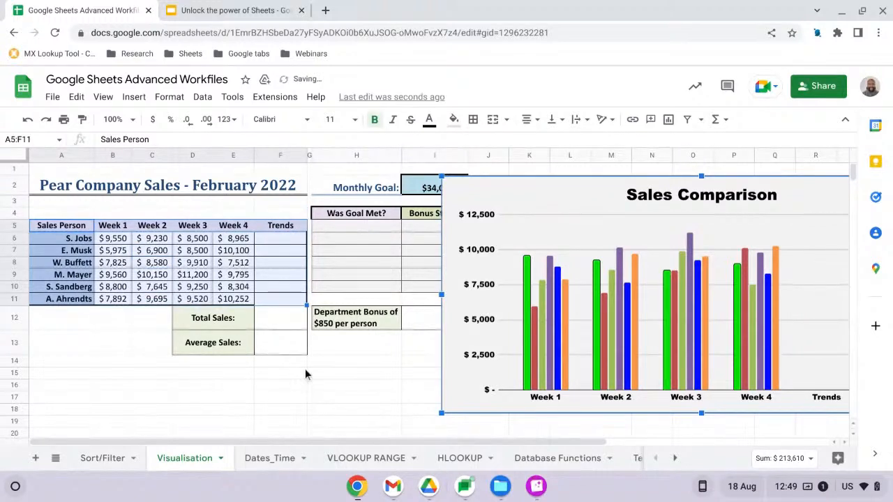
# - Set the sheet zoom to 125%
pyautogui.click(109, 105)
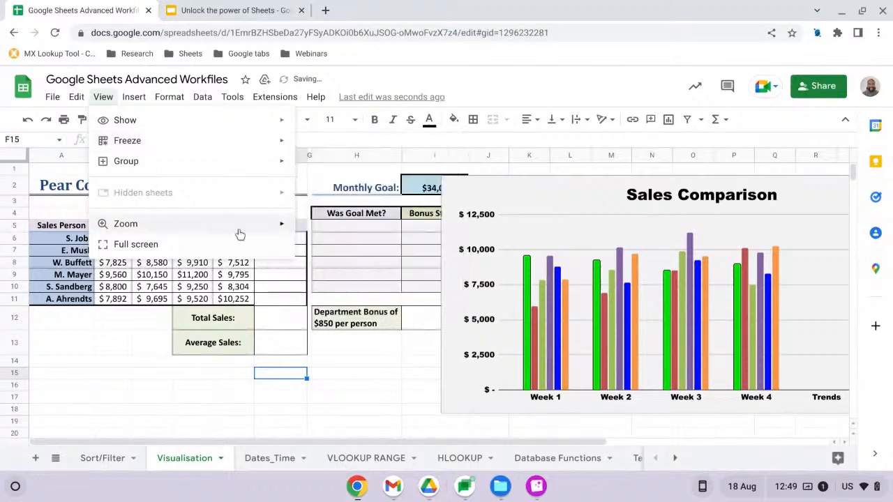
pyautogui.moveTo(293, 225)
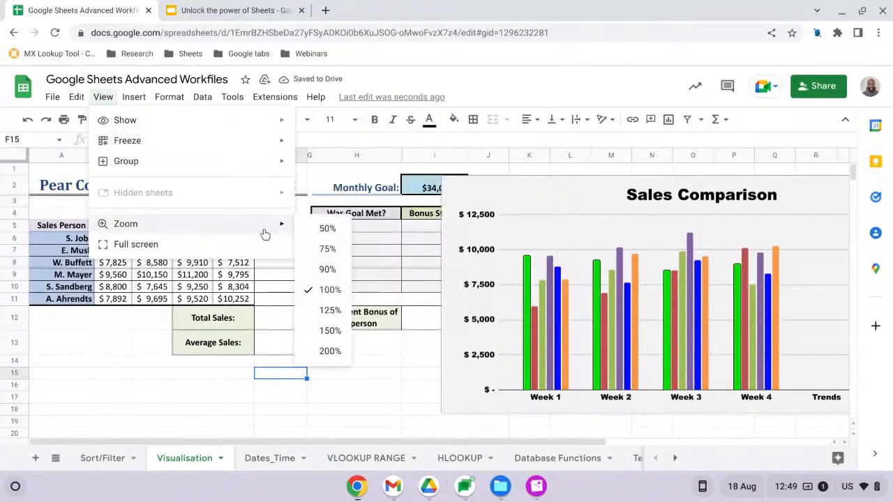
pyautogui.click(328, 311)
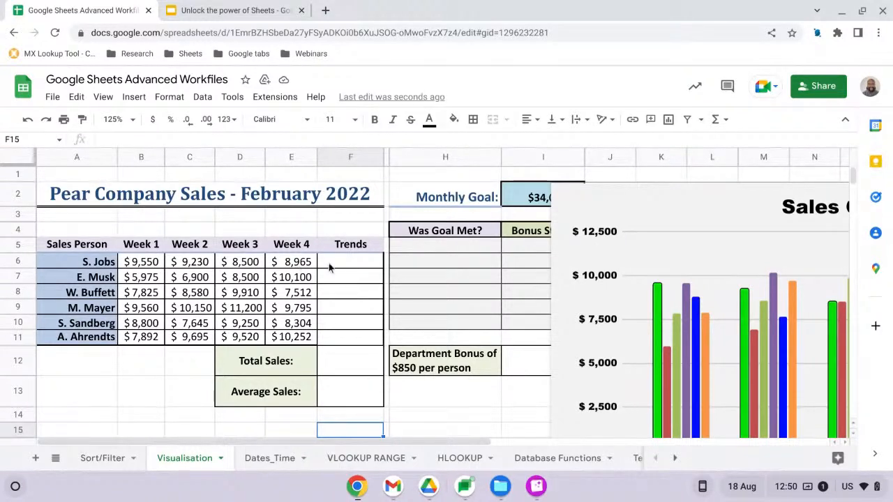
# - Enter =SPARKLINE(B6:E6) in cell F6 to show the sales trend for S. Jobs
pyautogui.click(358, 268)
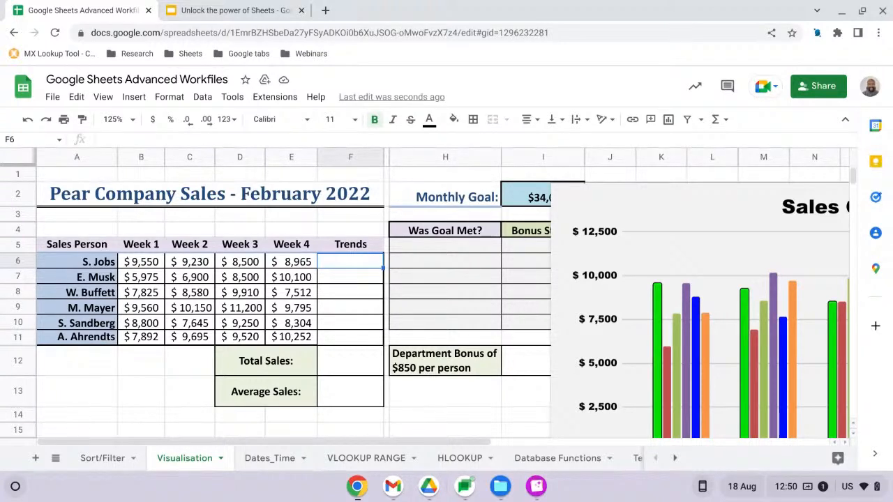
pyautogui.write('=')
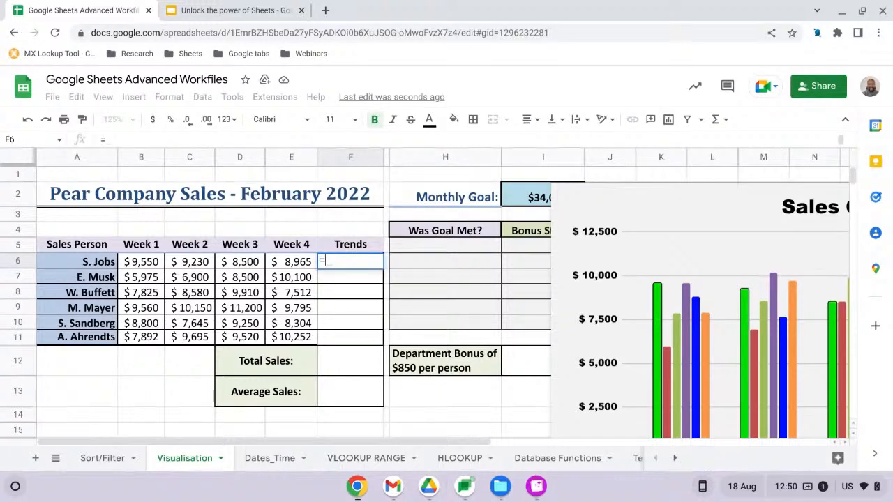
pyautogui.write('sprk')
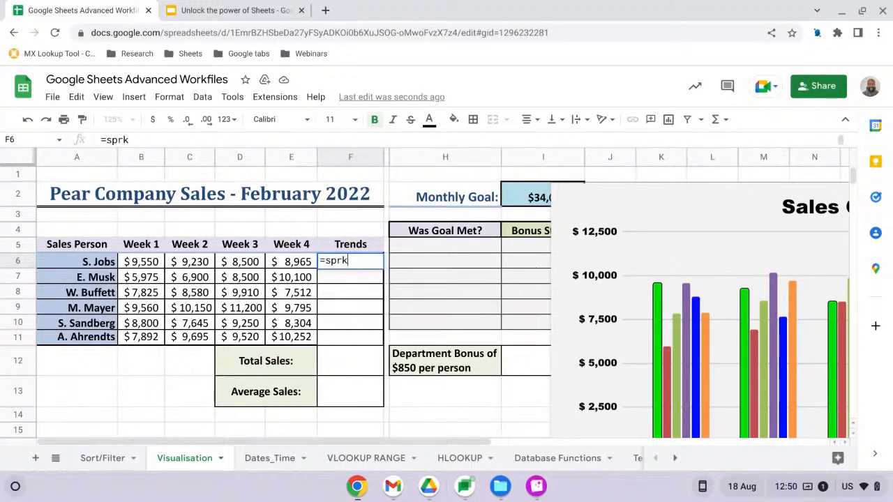
pyautogui.press('BackSpace')
pyautogui.press('BackSpace')
pyautogui.write('a')
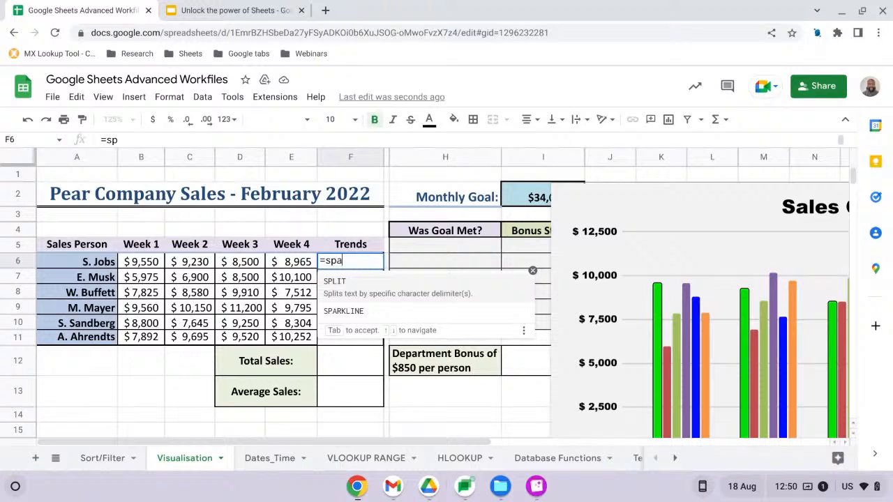
pyautogui.write('rk')
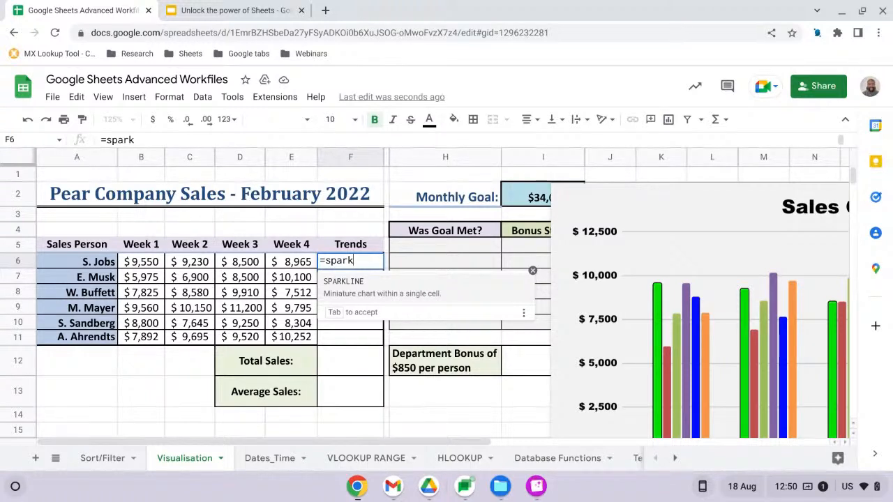
pyautogui.press('Tab')
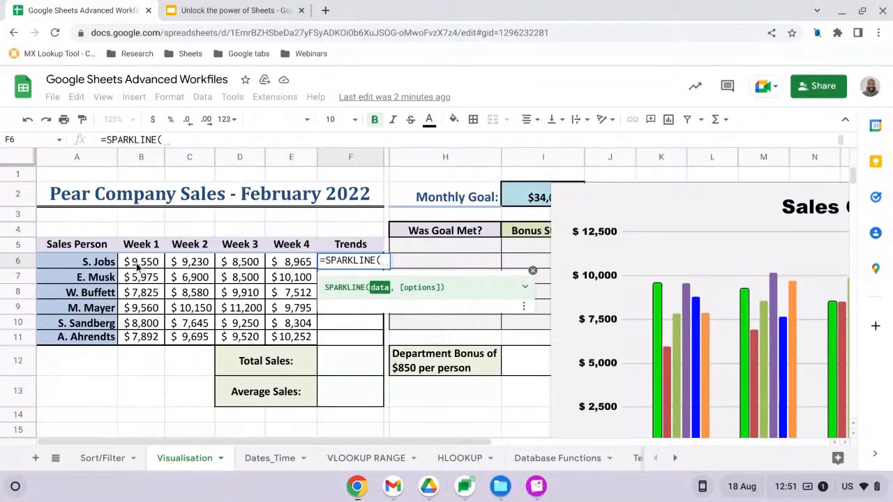
pyautogui.moveTo(137, 267); pyautogui.dragTo(289, 261)
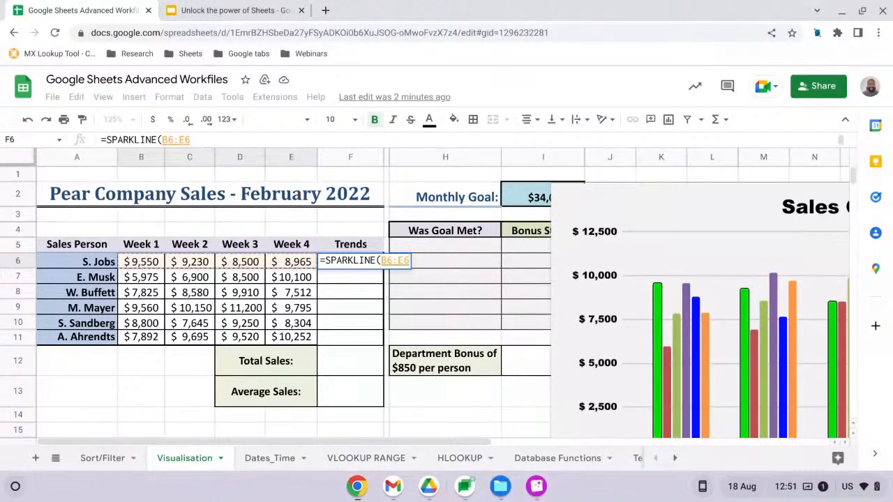
pyautogui.press('Return')
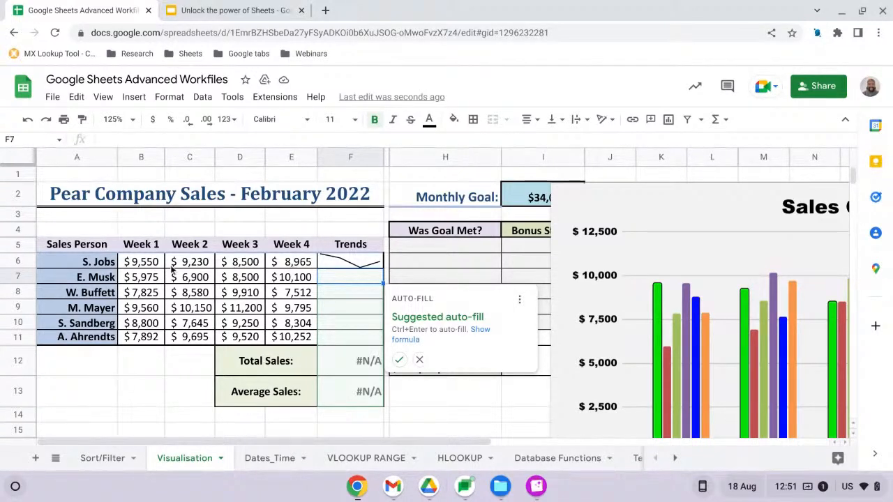
# - Extend the SPARKLINE formula in F6 with an options array that starts with the "charttype" option
pyautogui.click(357, 264)
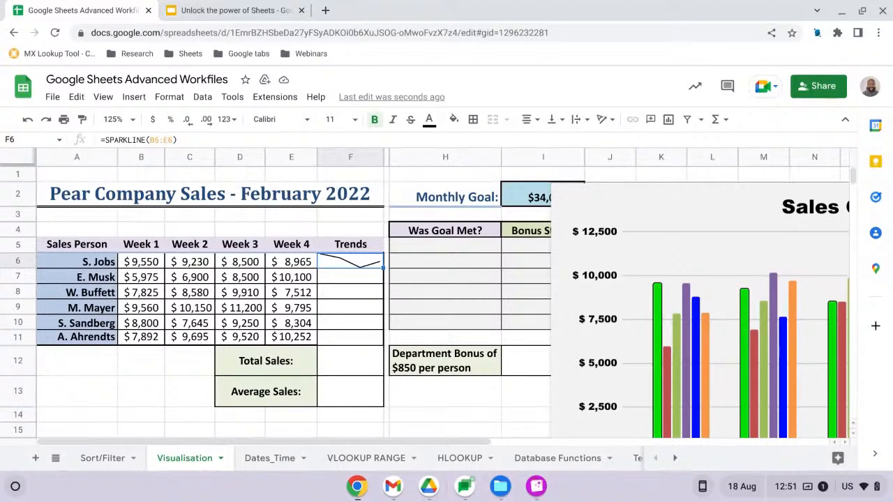
pyautogui.click(186, 140)
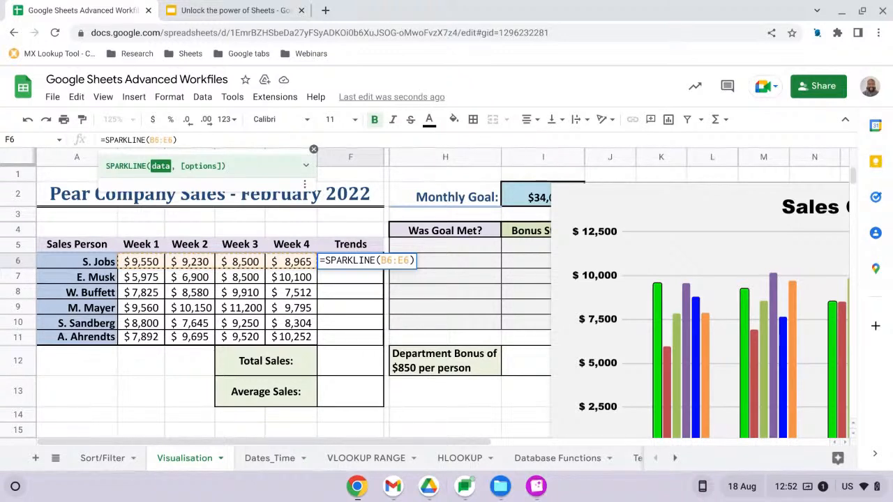
pyautogui.write(', ')
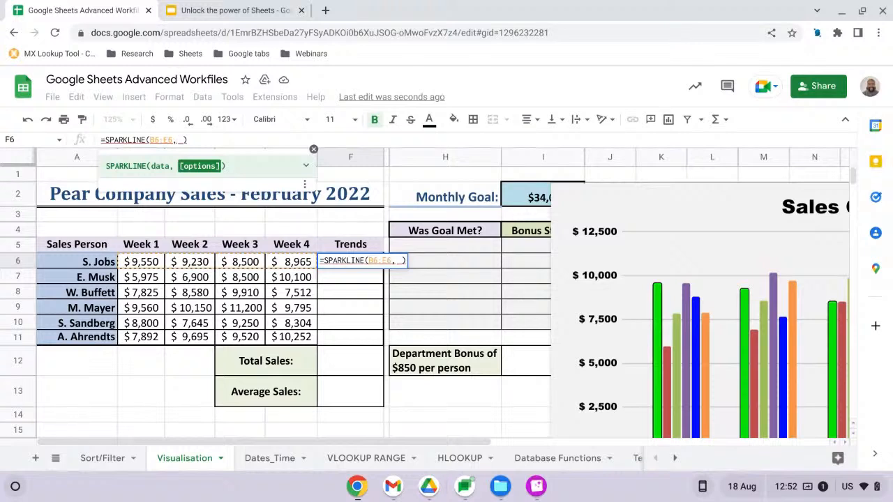
pyautogui.write('{')
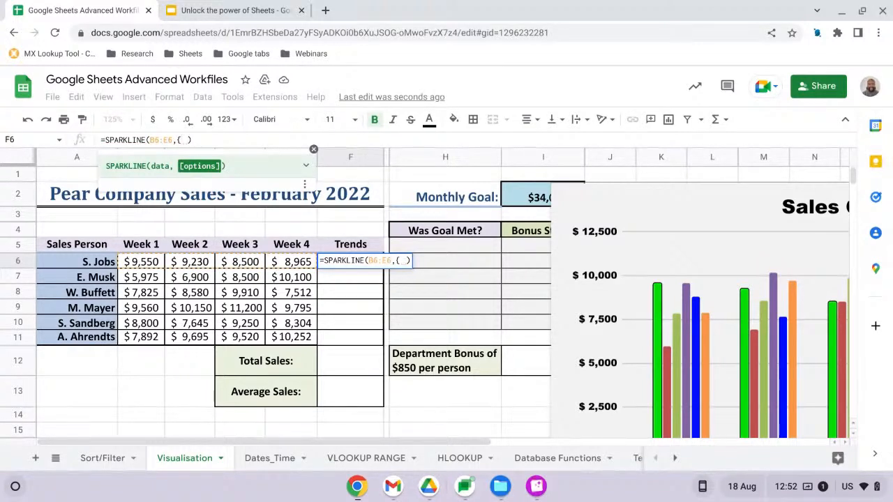
pyautogui.write('"')
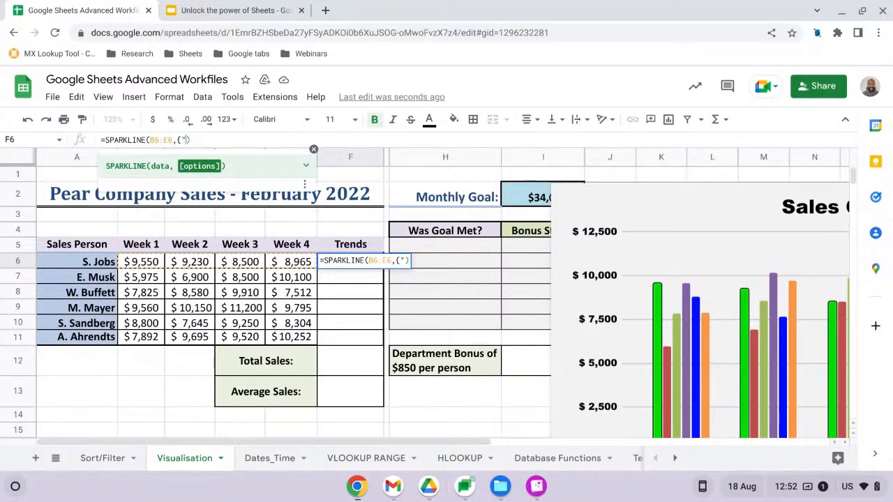
pyautogui.write('chat')
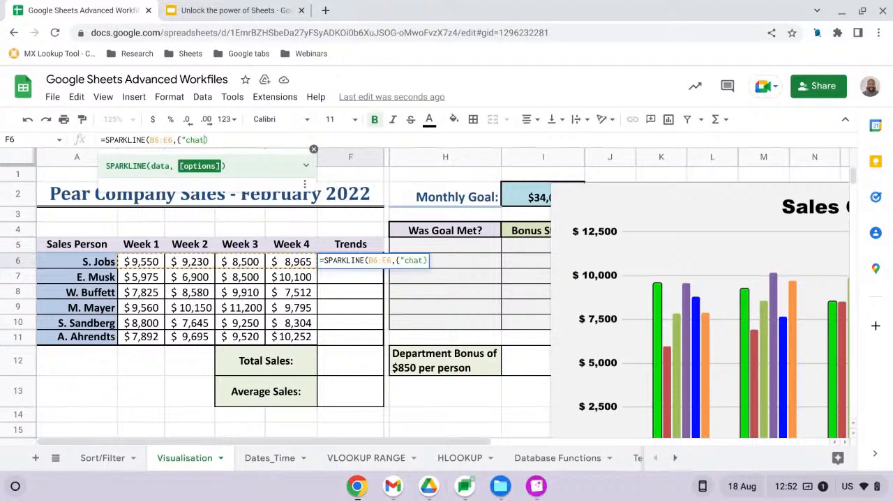
pyautogui.press('BackSpace')
pyautogui.write('rttype')
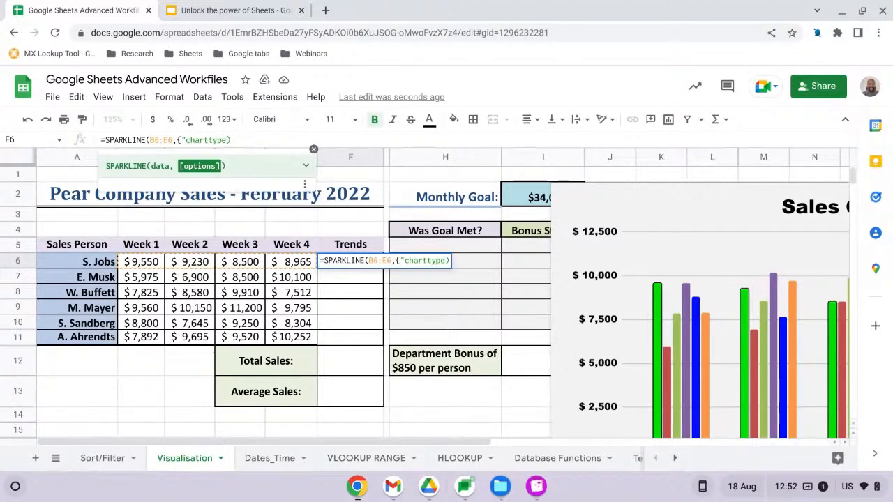
pyautogui.write('"')
pyautogui.write(',')
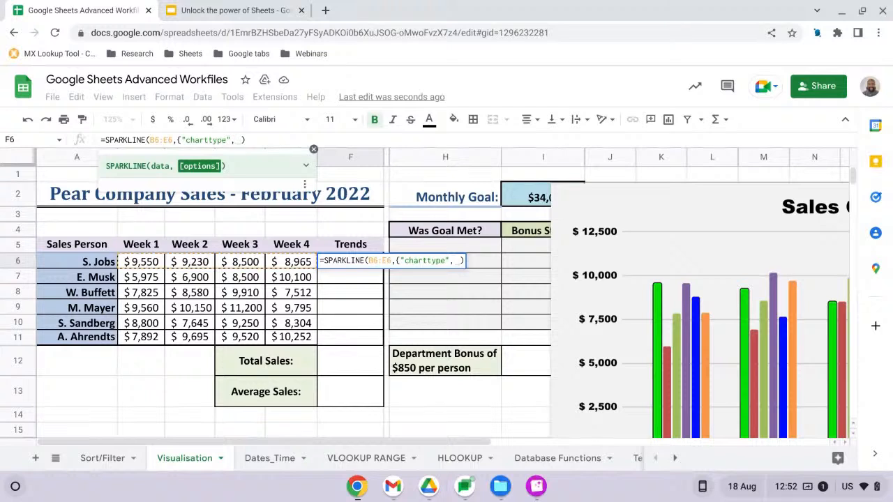
# - Set the "charttype" option in F6's SPARKLINE formula to "line", followed by a semicolon for another option
pyautogui.press('BackSpace')
pyautogui.write('"line",')
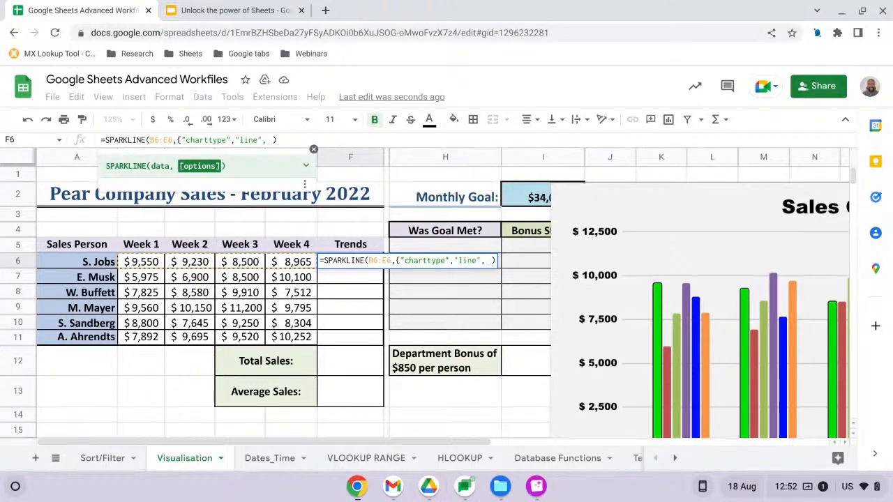
pyautogui.press('BackSpace')
pyautogui.press('BackSpace')
pyautogui.write(';')
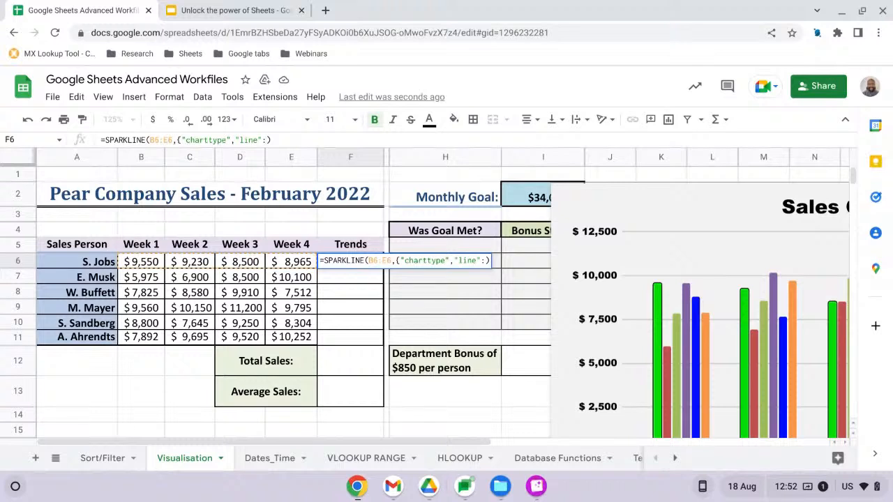
pyautogui.press('BackSpace')
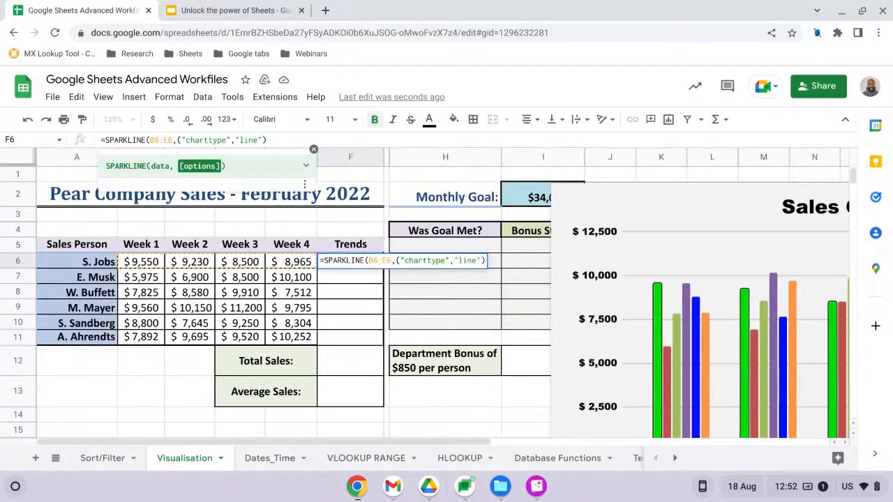
pyautogui.write(';')
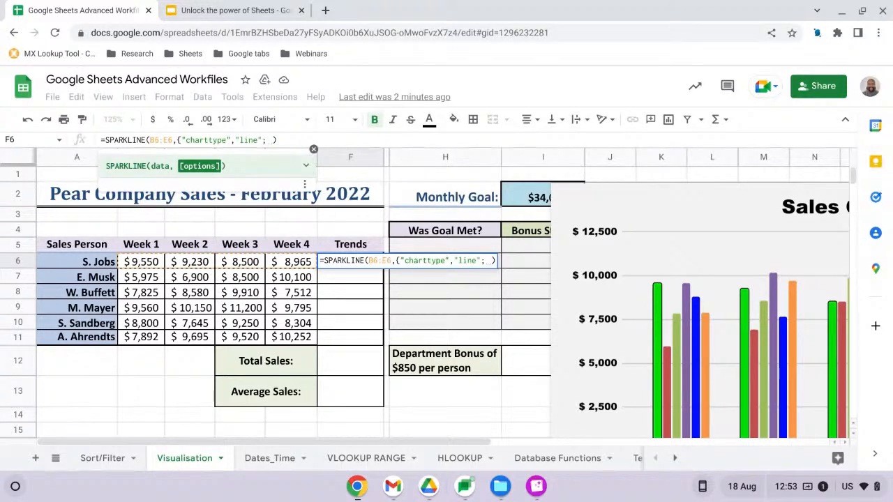
# - Add the option "color", "red" to the SPARKLINE formula, close the options array, and try to enter the formula
pyautogui.write('"')
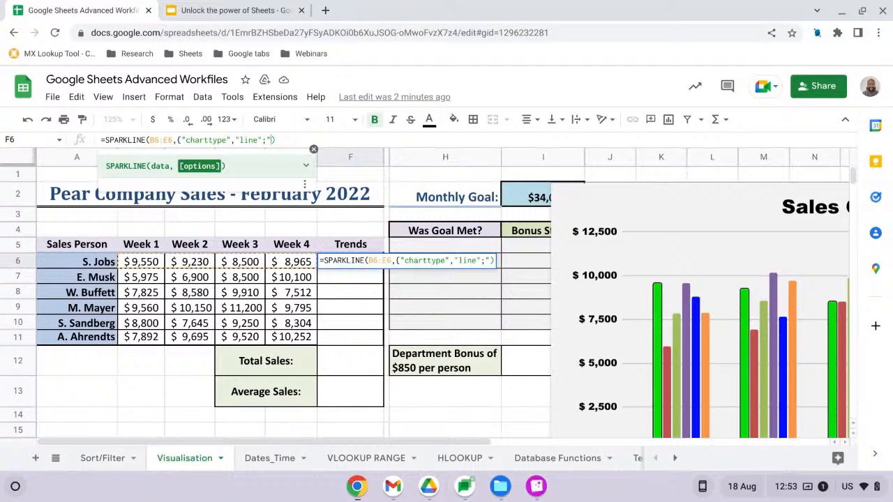
pyautogui.write('color", ')
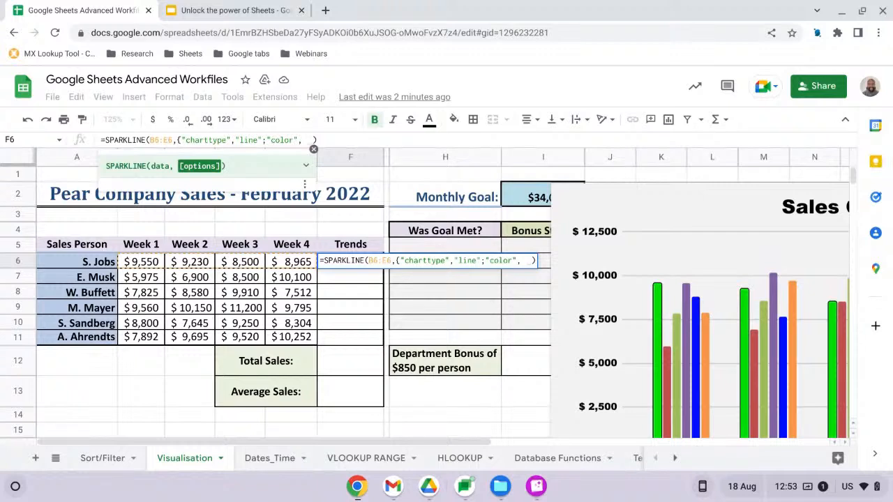
pyautogui.write('"')
pyautogui.write('red"')
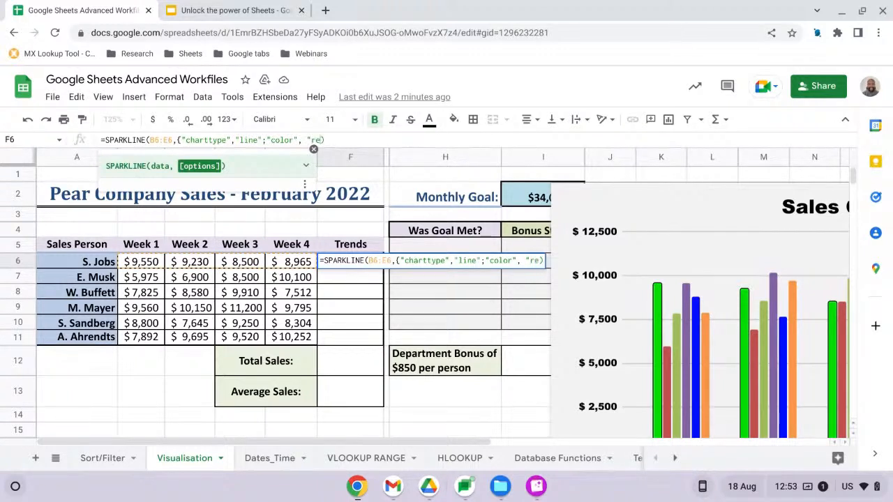
pyautogui.write('"')
pyautogui.write('}')
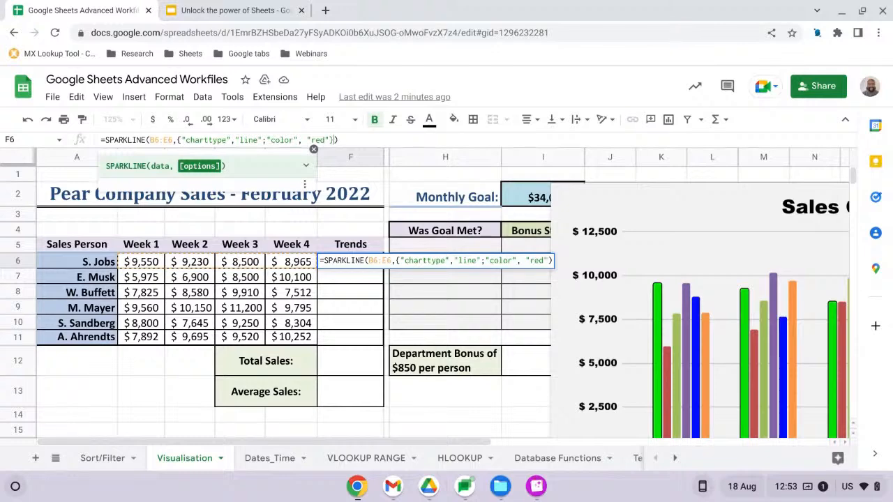
pyautogui.write('))')
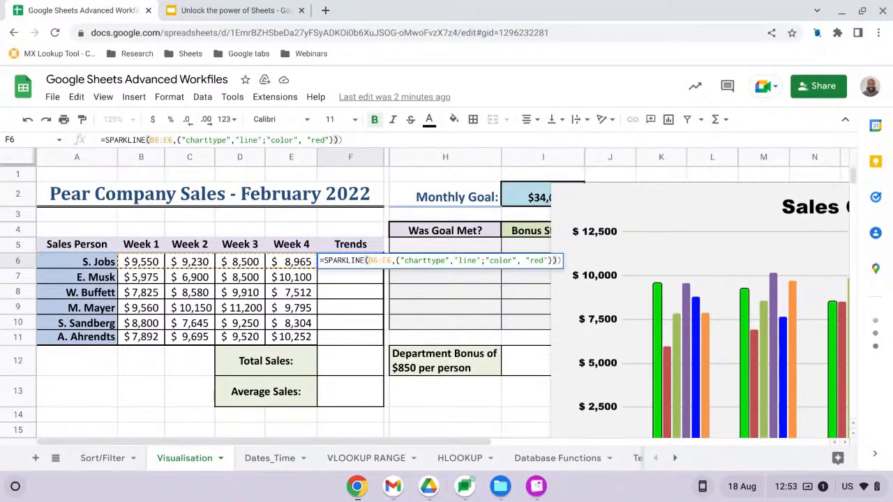
pyautogui.press('Return')
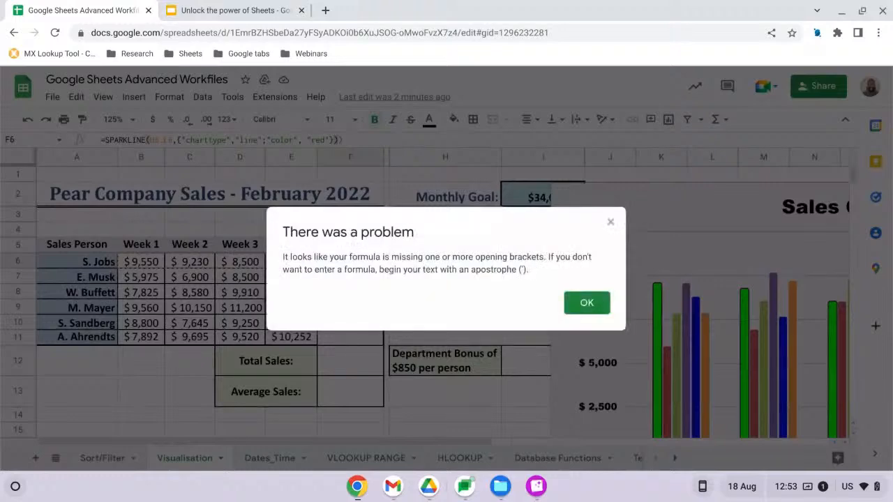
# - Remove the surplus closing bracket from F6's SPARKLINE formula and fill the formula down through F11
pyautogui.click(585, 302)
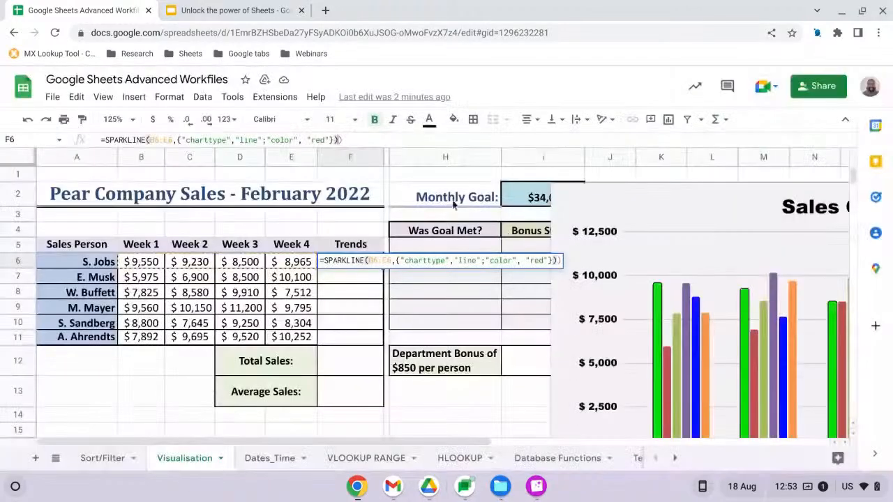
pyautogui.click(366, 148)
pyautogui.press('BackSpace')
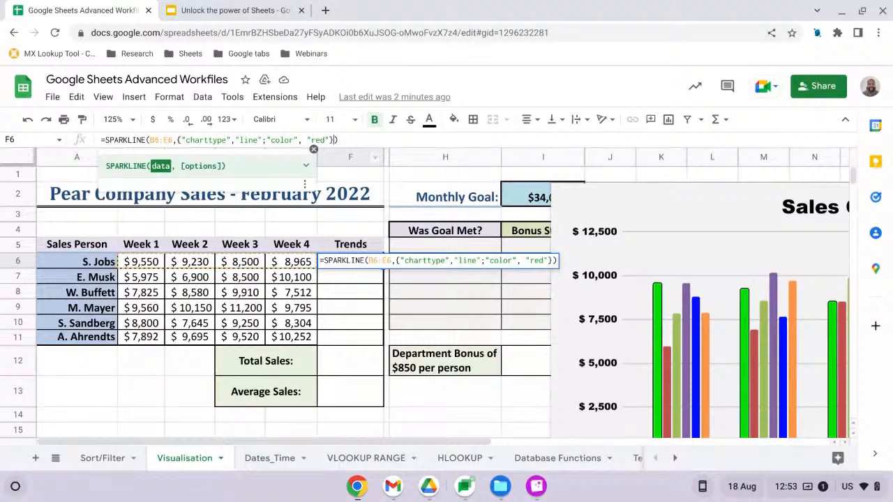
pyautogui.press('Return')
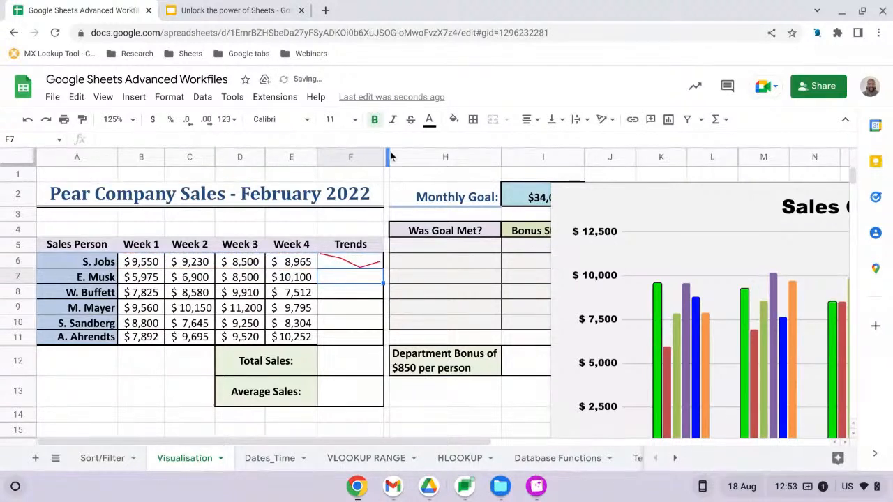
pyautogui.click(370, 265)
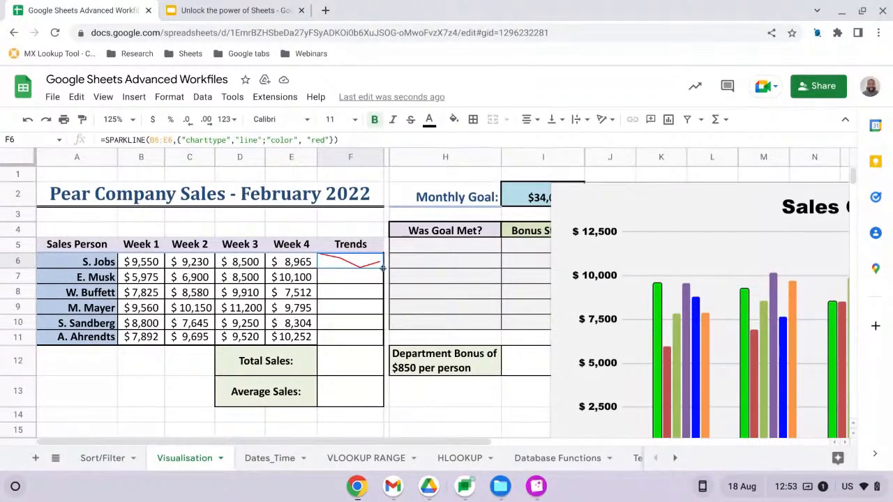
pyautogui.moveTo(383, 268); pyautogui.dragTo(376, 343)
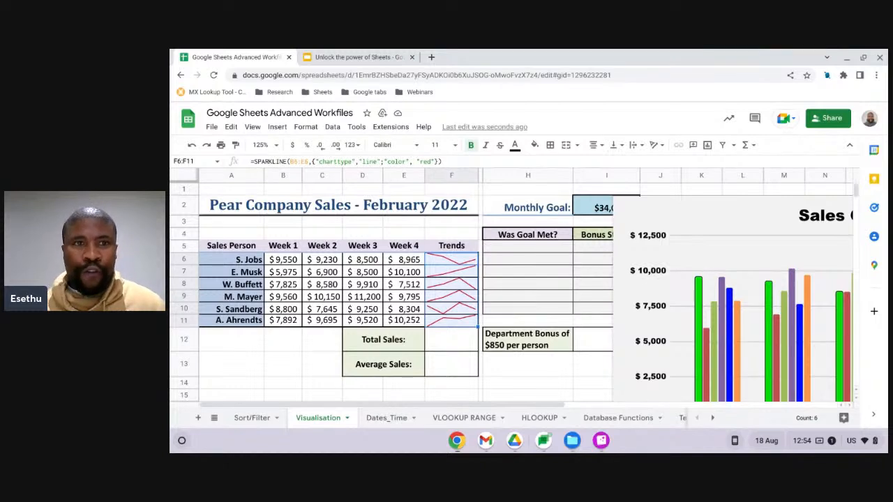
# - Switch to the "Unlock the power of Sheets" presentation in Google Slides and start its slideshow
pyautogui.click(364, 56)
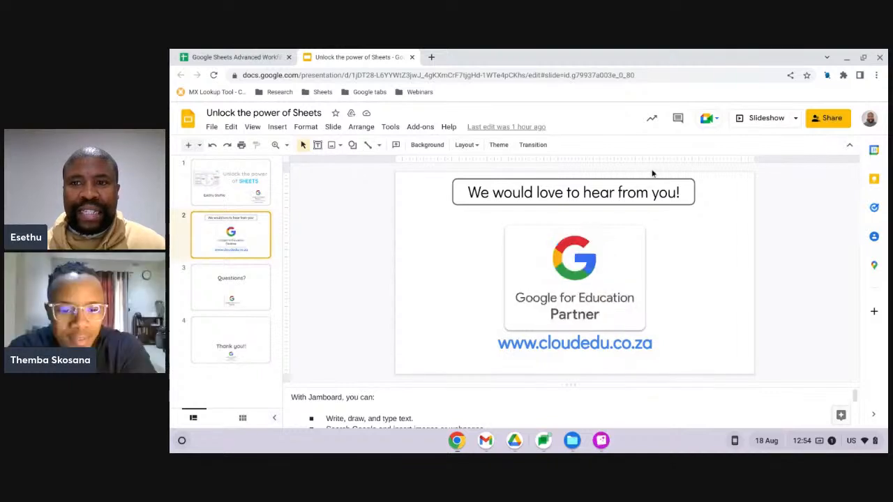
pyautogui.click(765, 118)
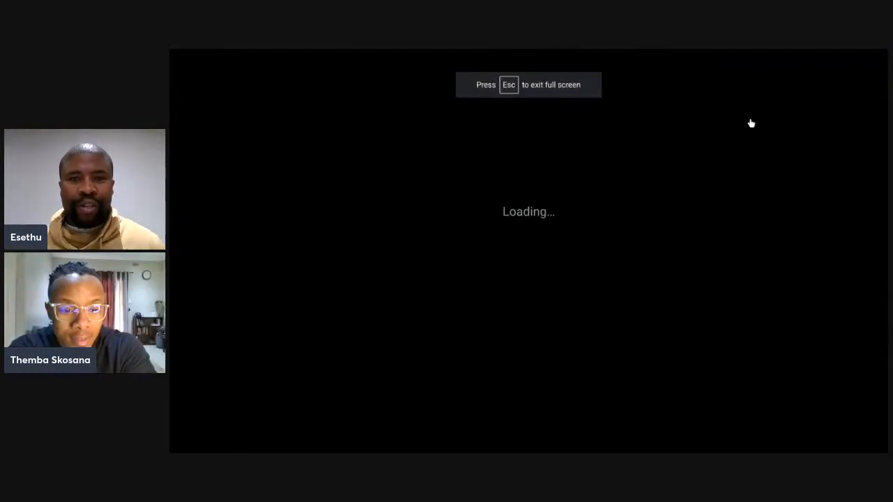
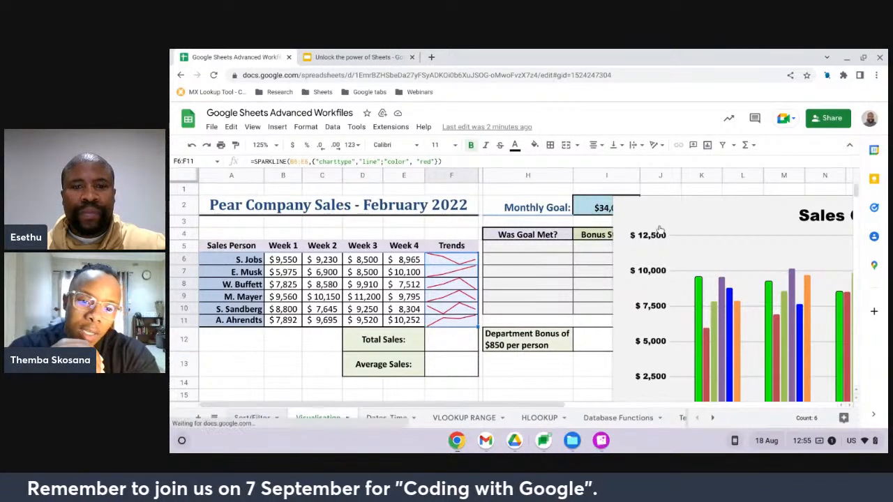
# - Select the employee table A7:L44 on the Sort/Filter sheet and examine the whole-sheet sort choices for the District column
pyautogui.click(251, 418)
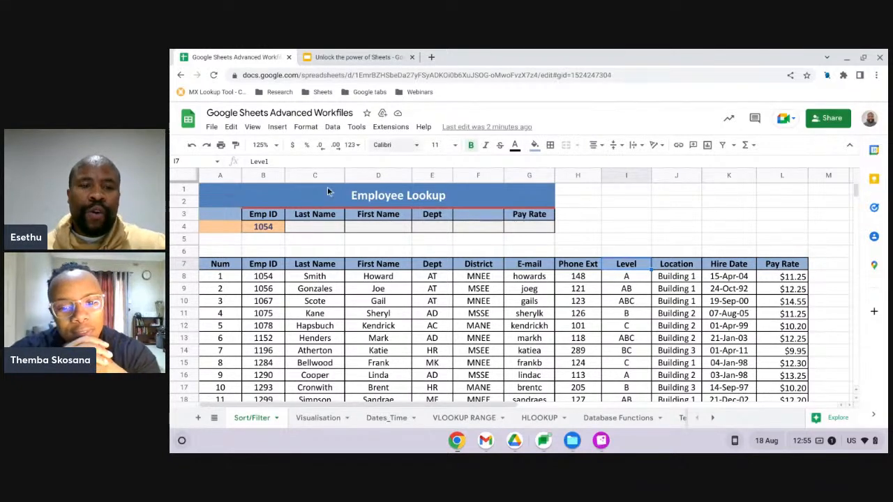
pyautogui.click(458, 355)
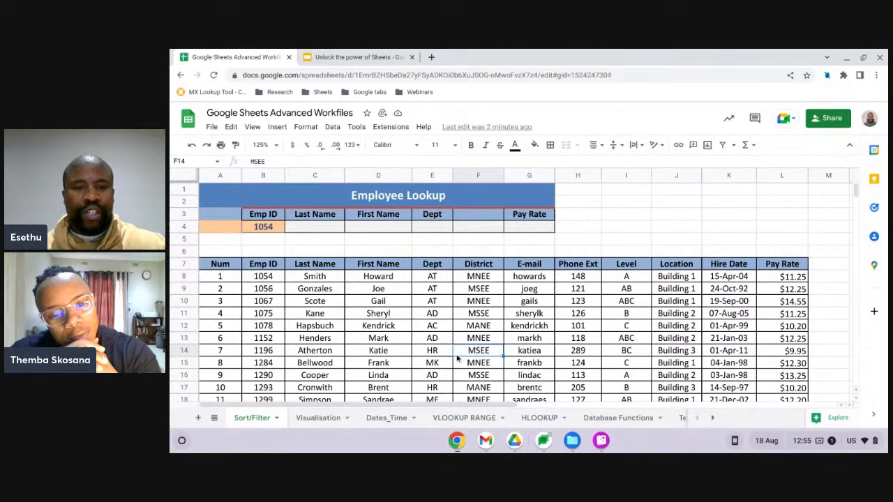
pyautogui.hotkey('ctrl', 'a')
pyautogui.click(333, 127)
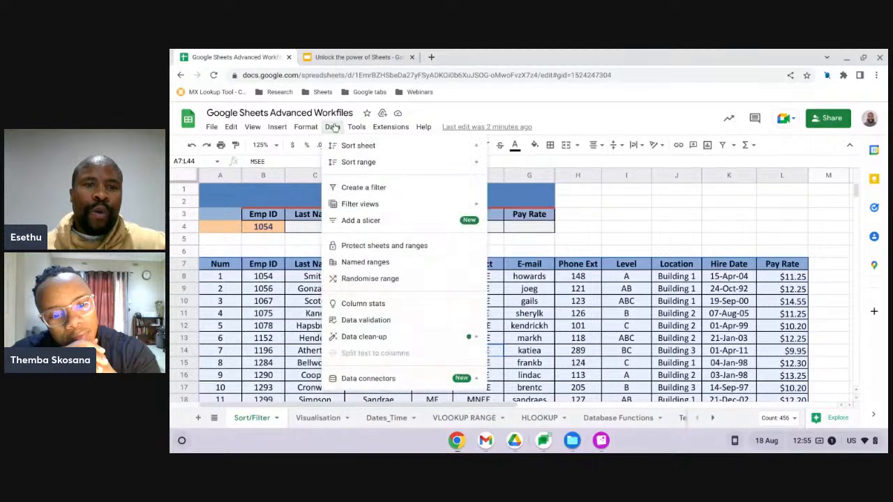
pyautogui.moveTo(336, 143)
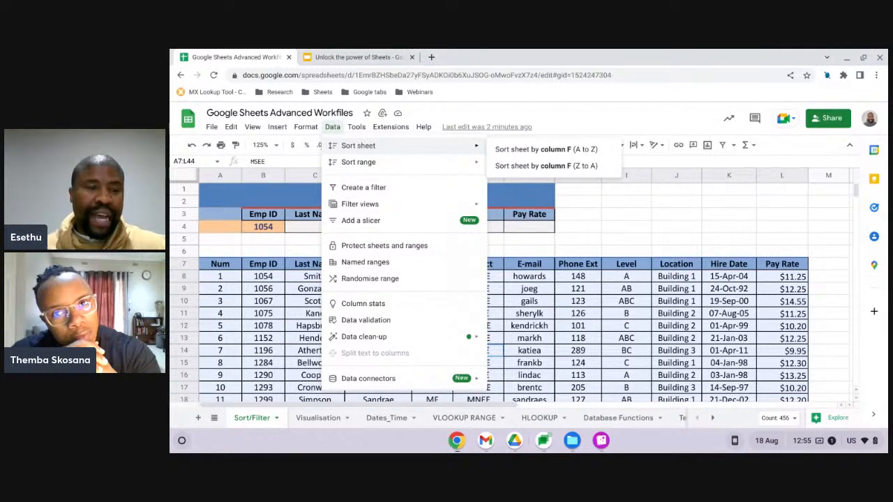
pyautogui.click(585, 328)
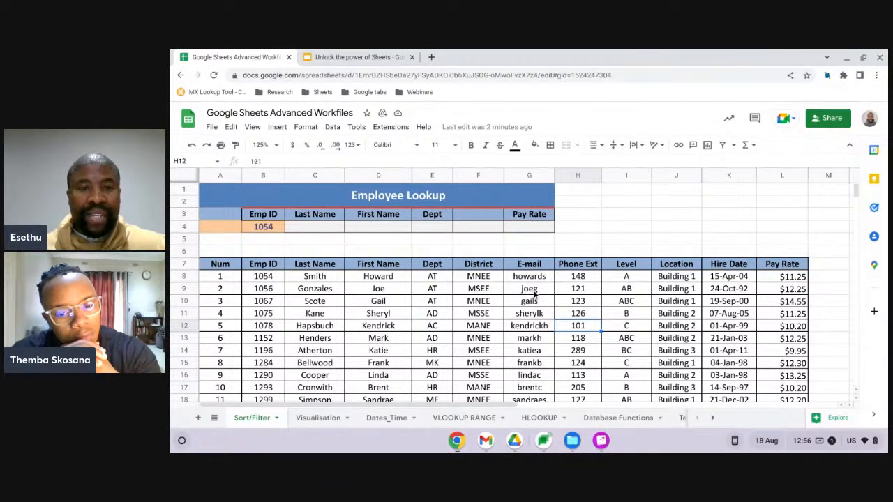
# - Examine the advanced sorting options for range A7:L44 with the header row recognised, including the available sort columns, and cancel without sorting
pyautogui.click(509, 293)
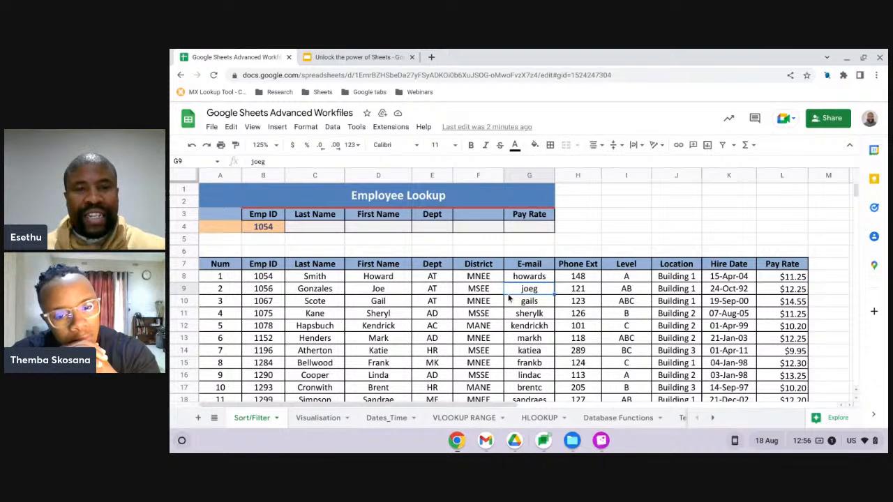
pyautogui.hotkey('ctrl', 'a')
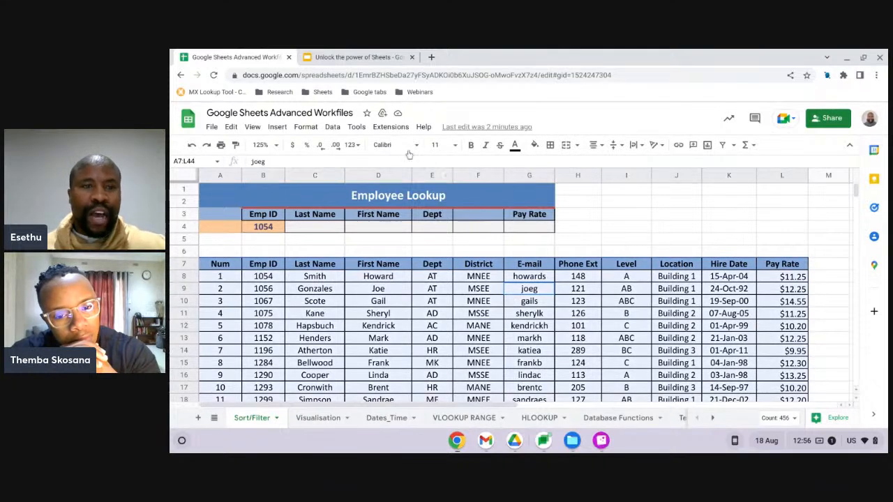
pyautogui.click(332, 127)
pyautogui.moveTo(365, 151)
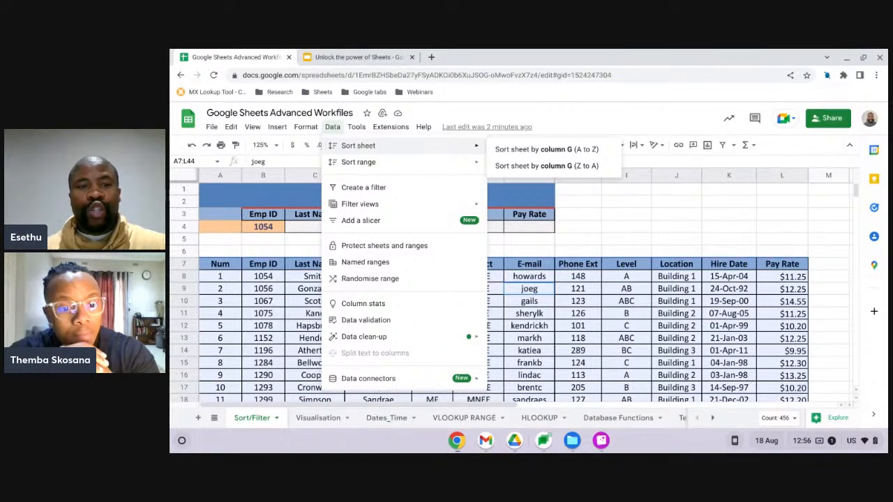
pyautogui.moveTo(390, 162)
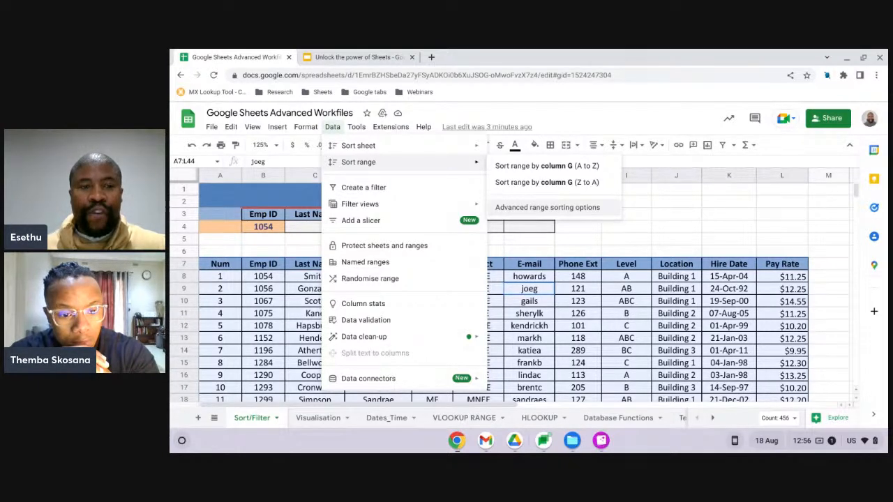
pyautogui.click(508, 209)
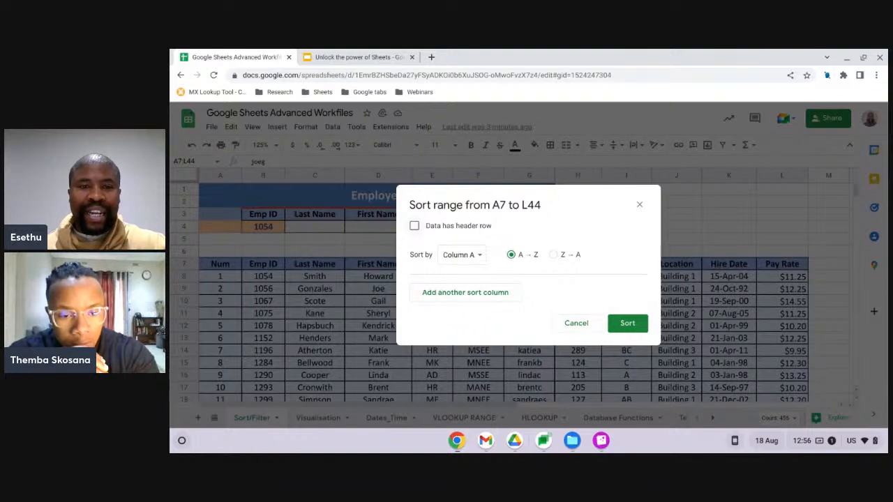
pyautogui.click(415, 227)
pyautogui.click(469, 260)
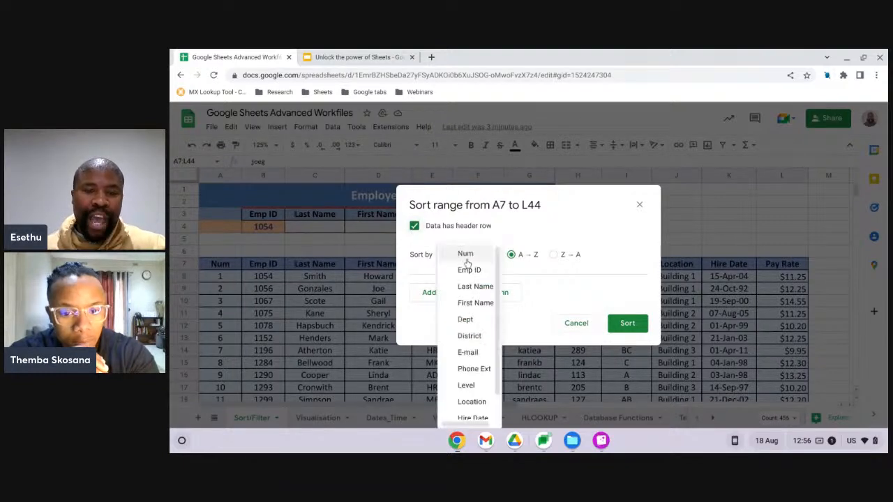
pyautogui.scroll(-1, 482, 346)
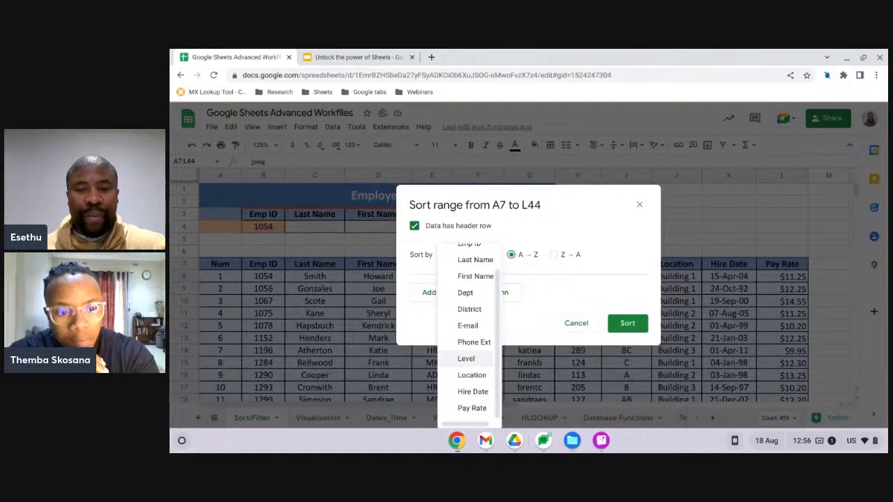
pyautogui.click(573, 317)
pyautogui.click(576, 321)
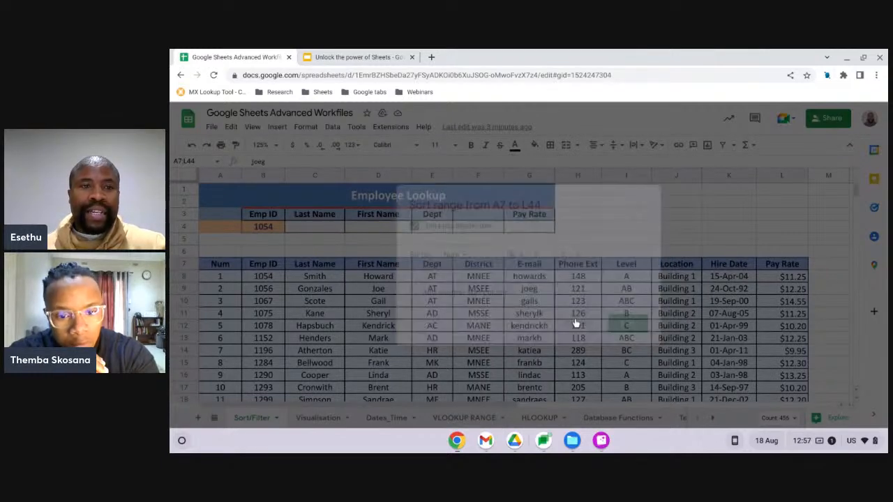
pyautogui.click(335, 129)
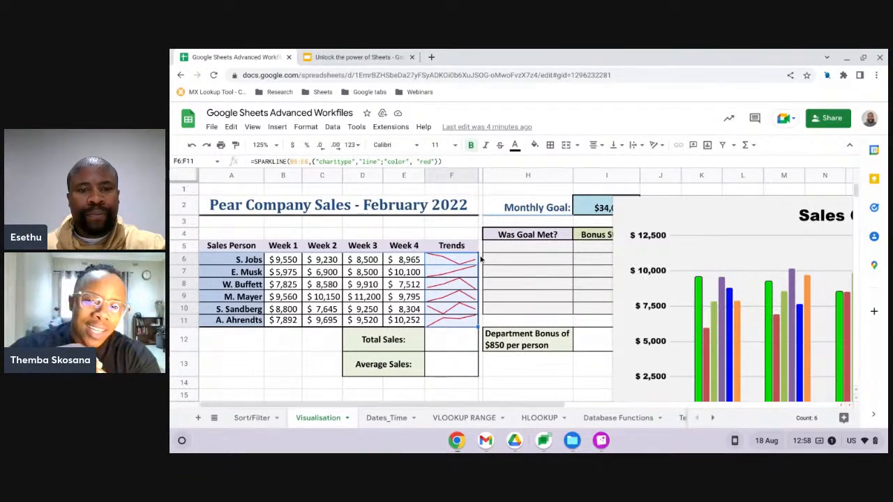
# - Begin a CONCATENATE formula in empty cell C15 of the Visualisation sheet and examine the function's syntax, example and description
pyautogui.scroll(-2, 481, 260)
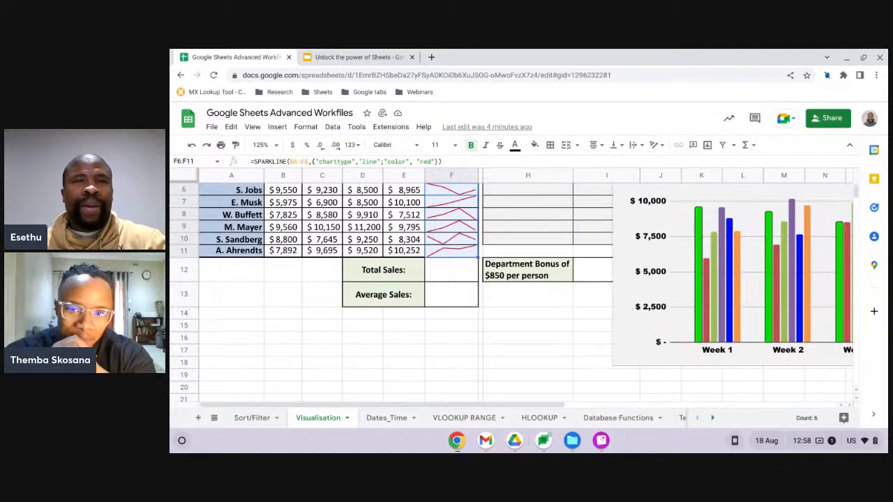
pyautogui.click(314, 331)
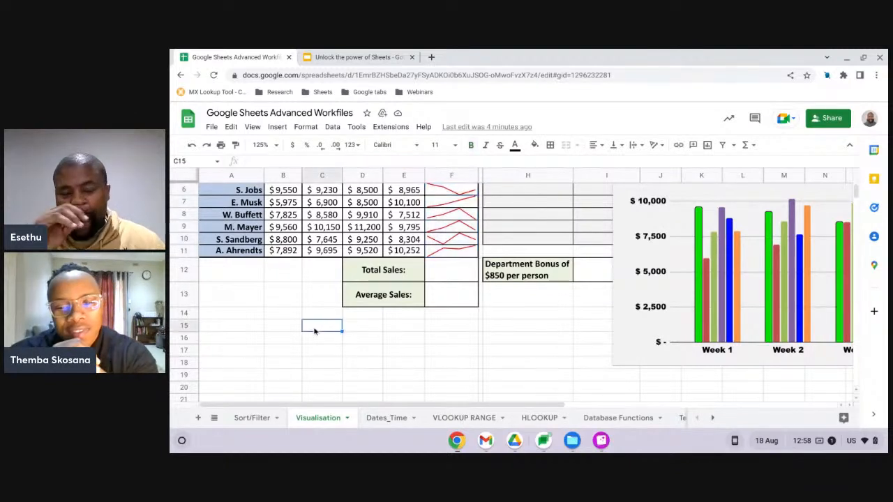
pyautogui.doubleClick(314, 331)
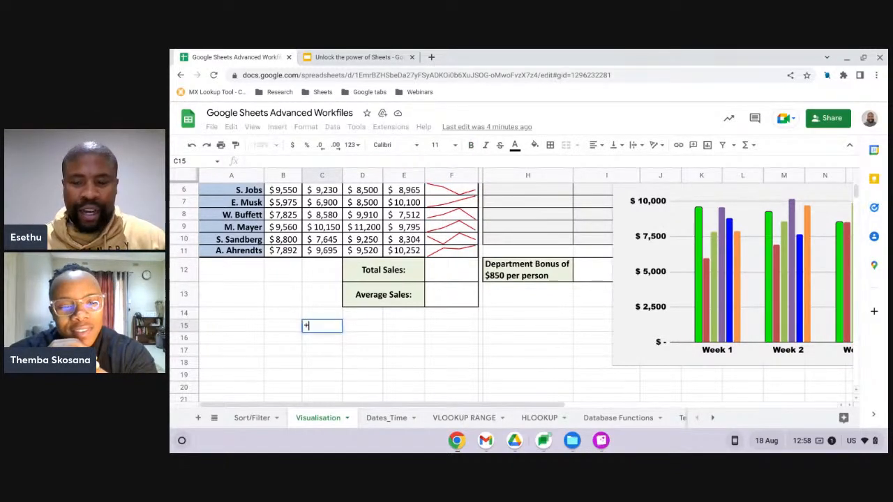
pyautogui.write('=')
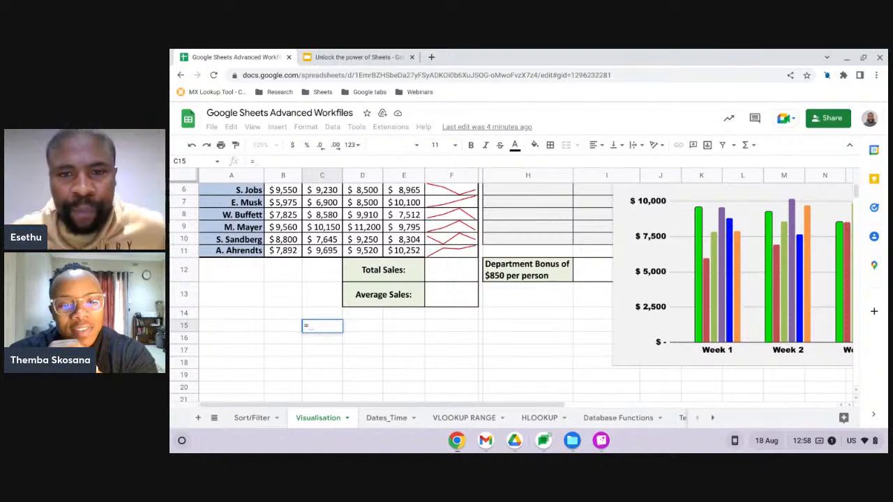
pyautogui.write('c')
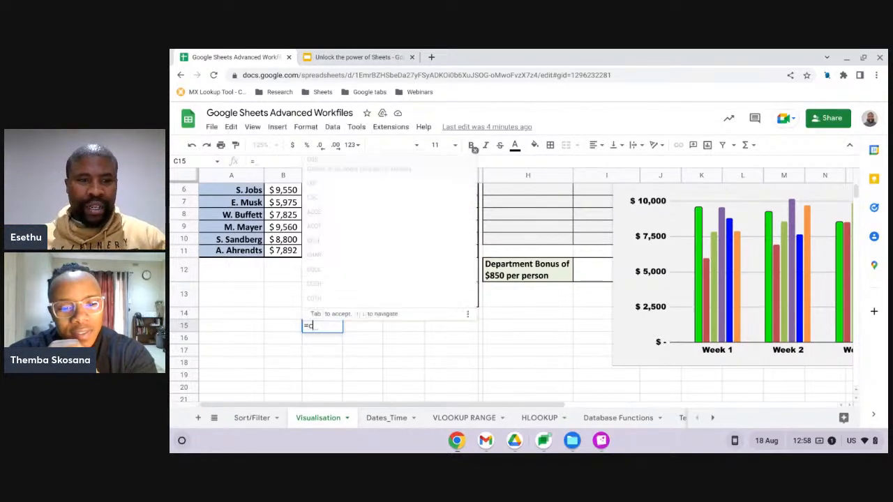
pyautogui.write('onc')
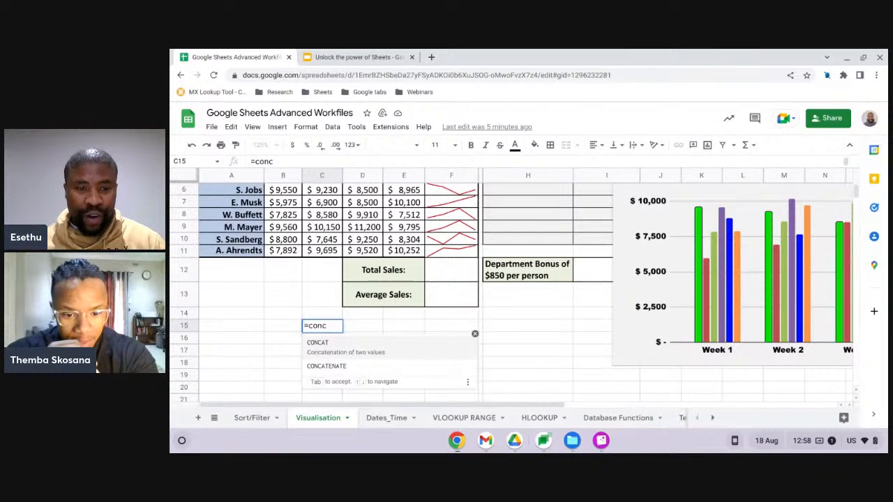
pyautogui.click(336, 368)
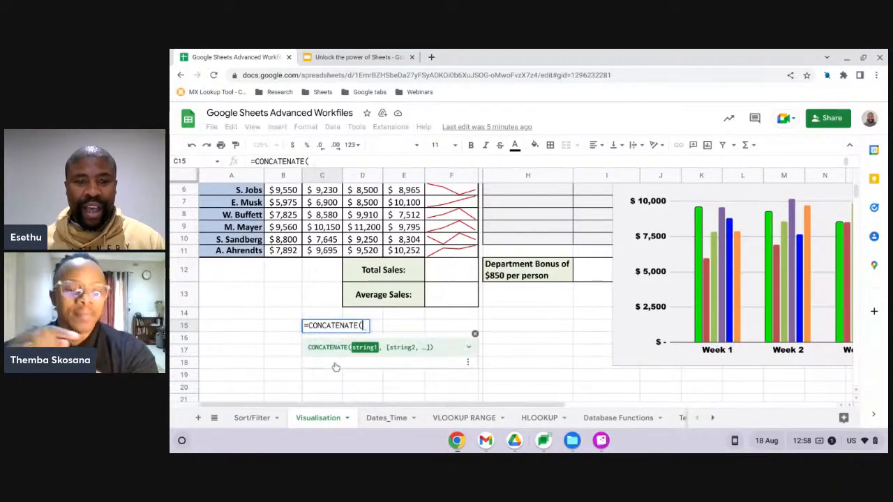
pyautogui.click(468, 347)
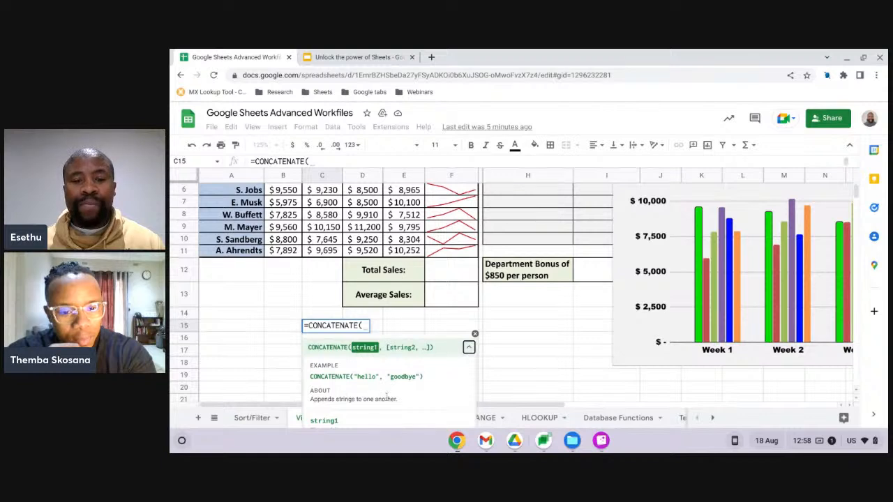
pyautogui.scroll(-2, 497, 386)
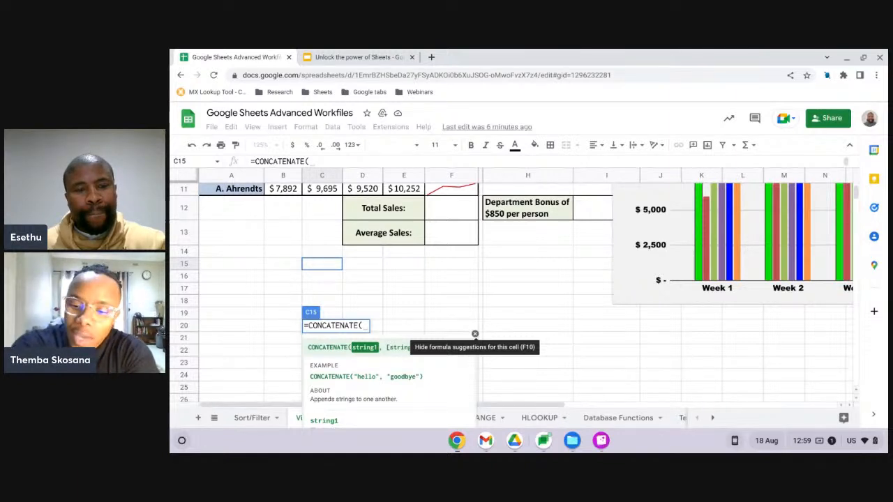
# - Hide the formula help and discard the unfinished CONCATENATE formula in C15
pyautogui.click(475, 335)
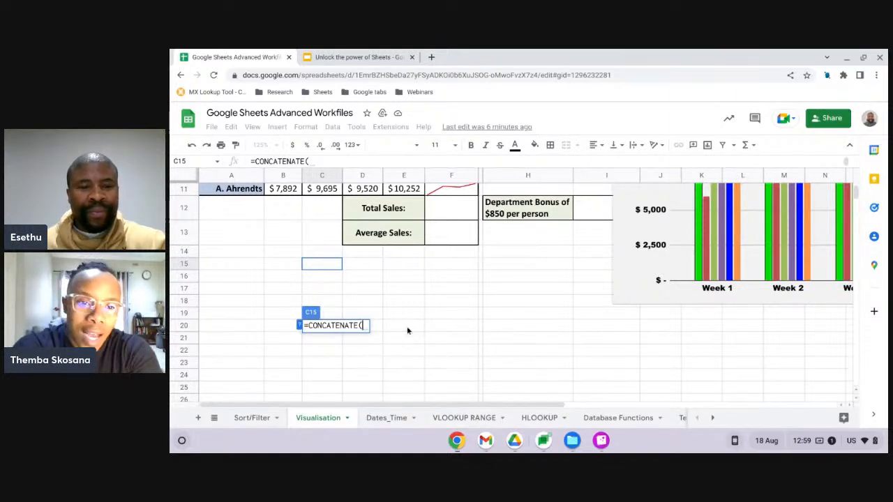
pyautogui.click(450, 326)
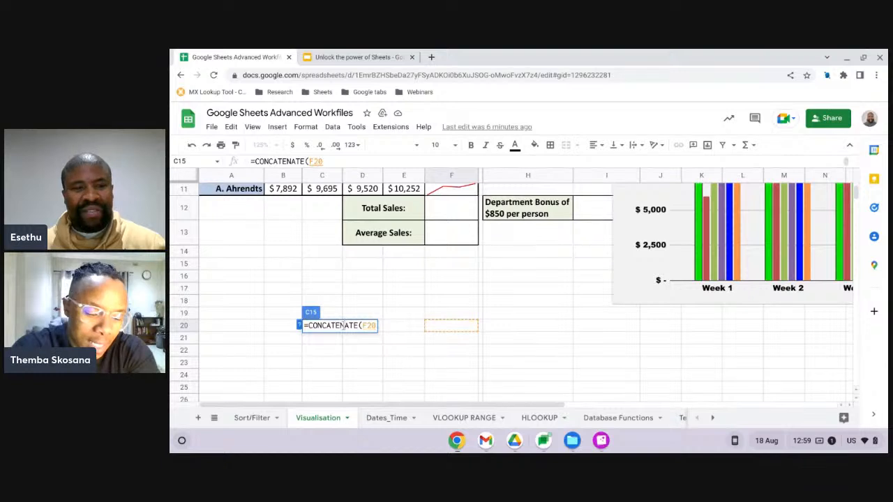
pyautogui.hotkey('ctrl', 'z')
pyautogui.press('Escape')
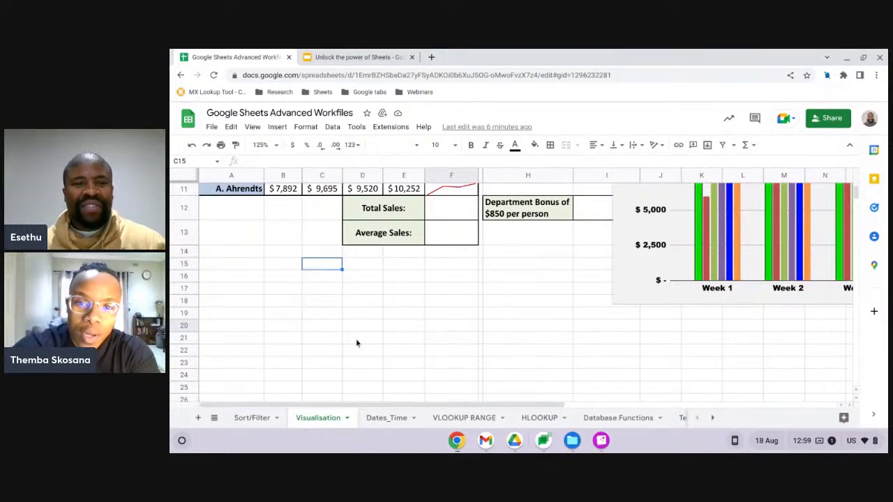
pyautogui.scroll(1, 443, 331)
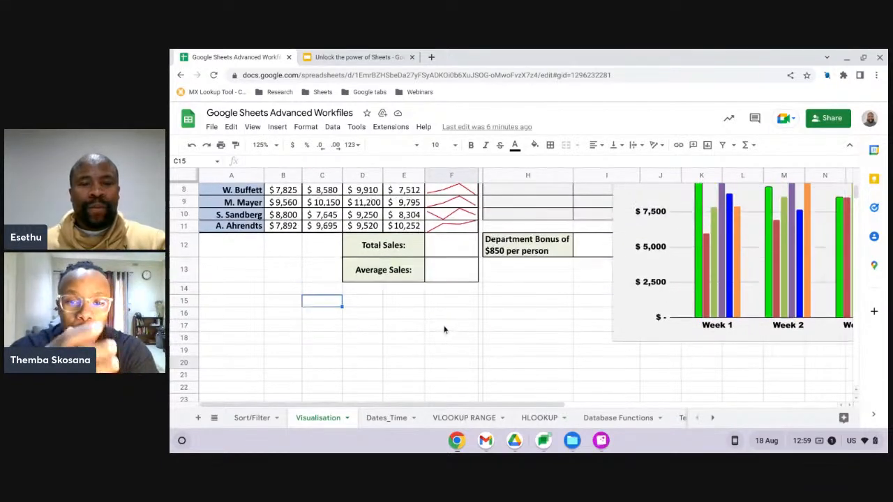
pyautogui.scroll(1, 443, 329)
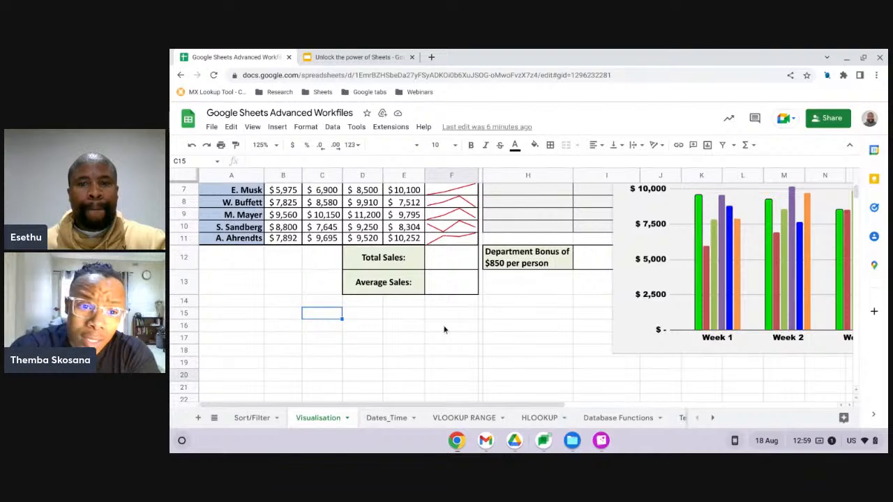
pyautogui.scroll(1, 444, 330)
pyautogui.scroll(1, 444, 329)
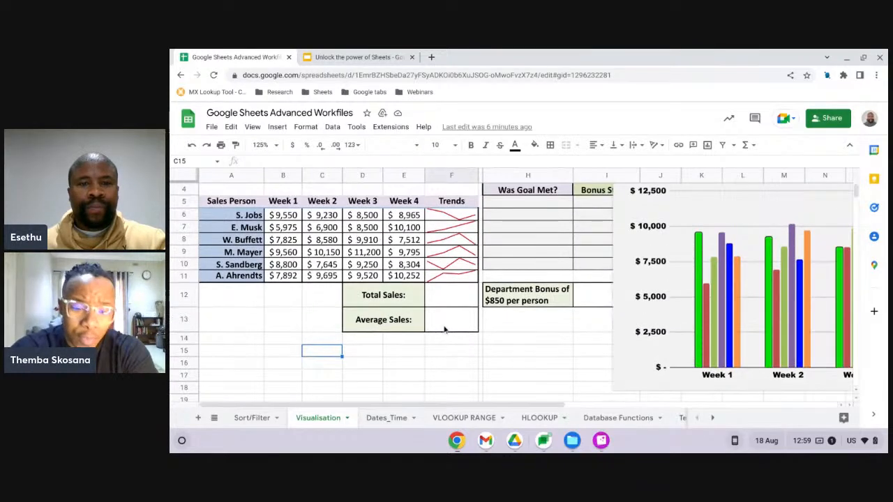